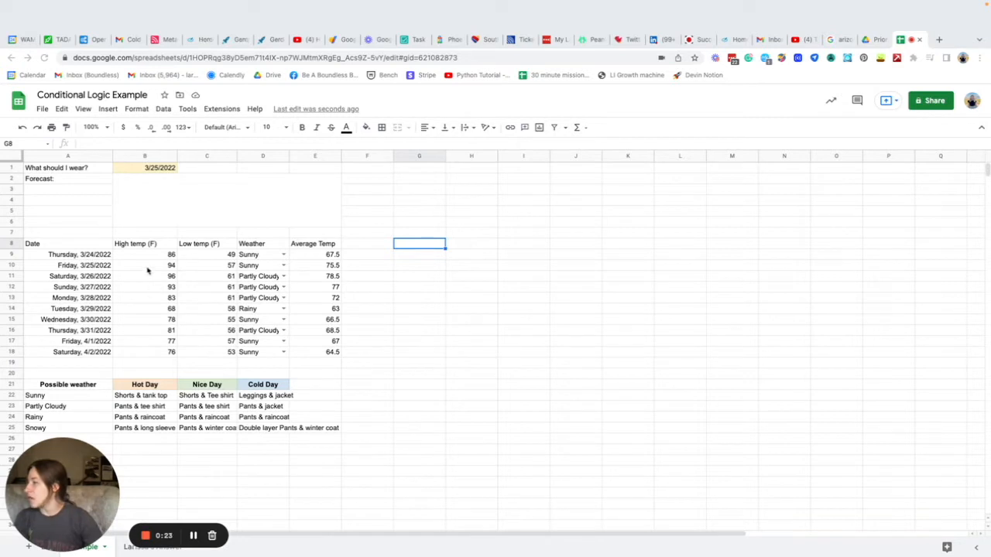
# Examine the forecast table's high, low, weather and average temperature columns, including the average formula in E9.
pyautogui.click(142, 227)
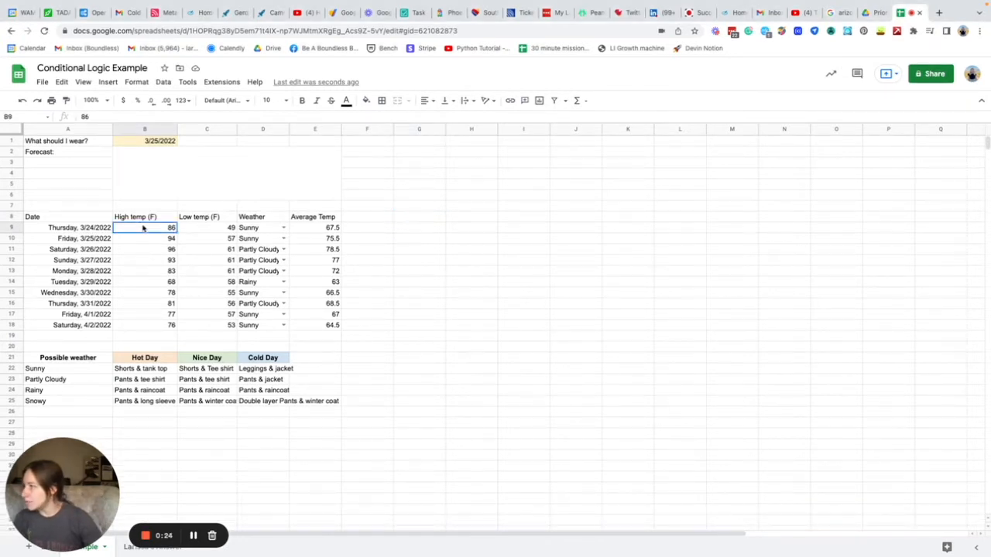
pyautogui.click(213, 233)
pyautogui.click(270, 231)
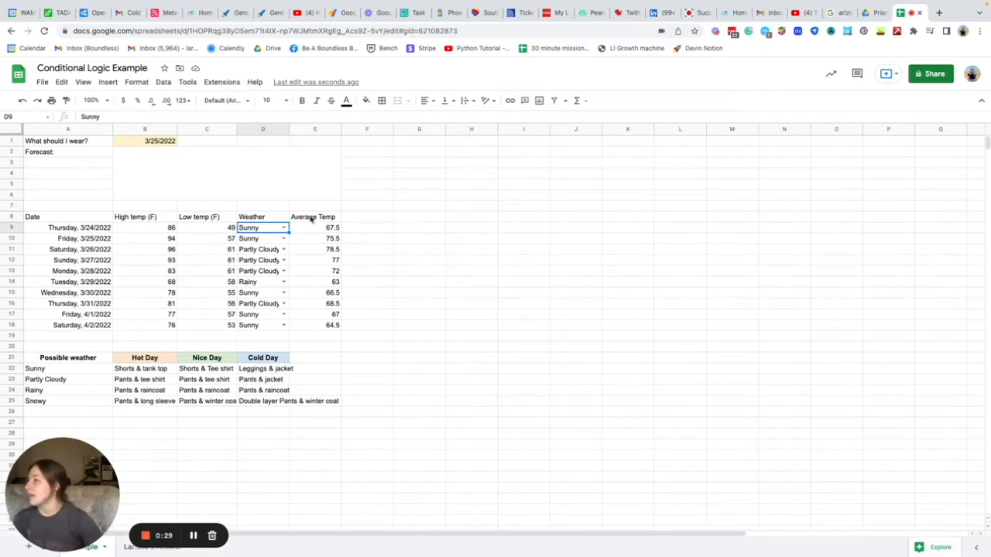
pyautogui.click(324, 229)
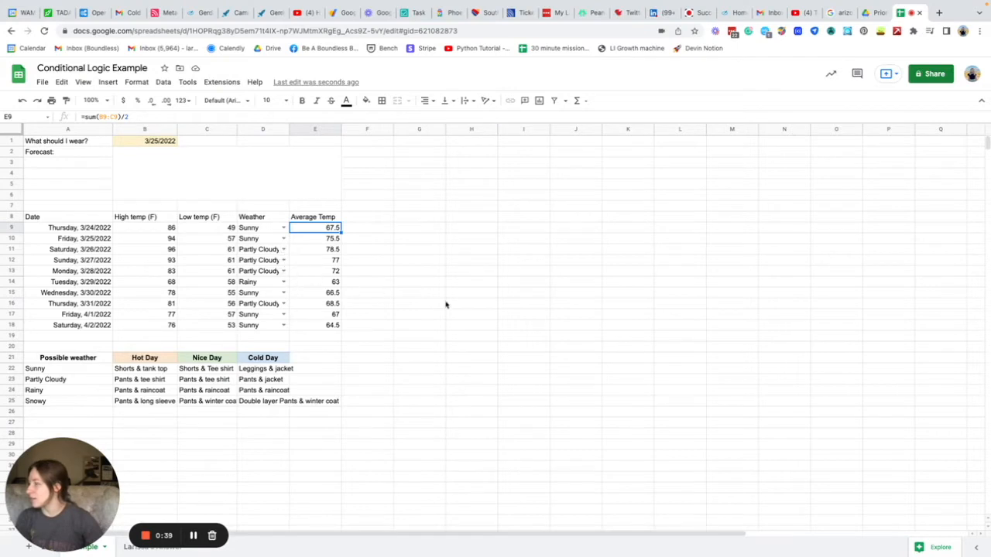
pyautogui.click(489, 318)
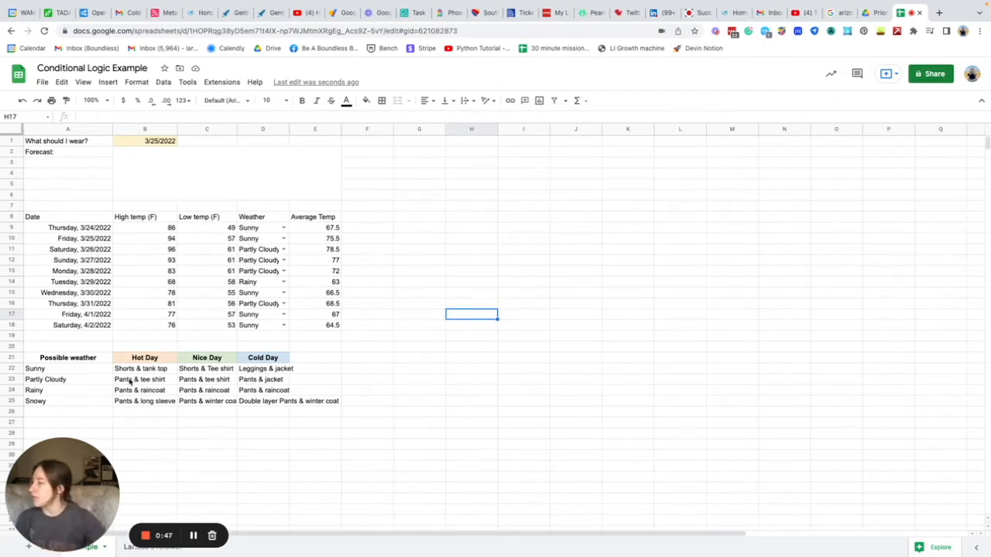
# Examine the outfit table in B22:D25, which pairs each possible weather with a hot, nice or cold day.
pyautogui.moveTo(150, 372); pyautogui.dragTo(285, 401)
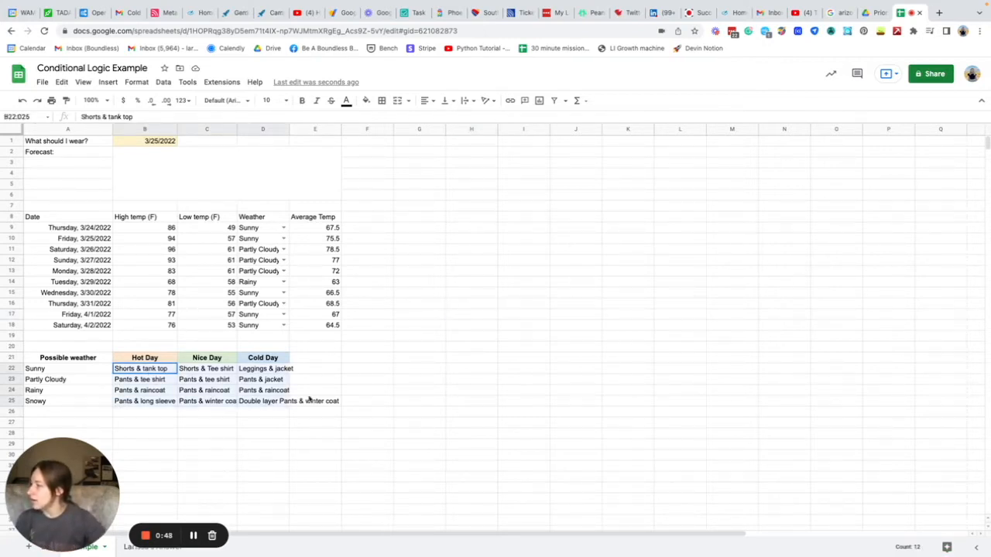
pyautogui.click(359, 380)
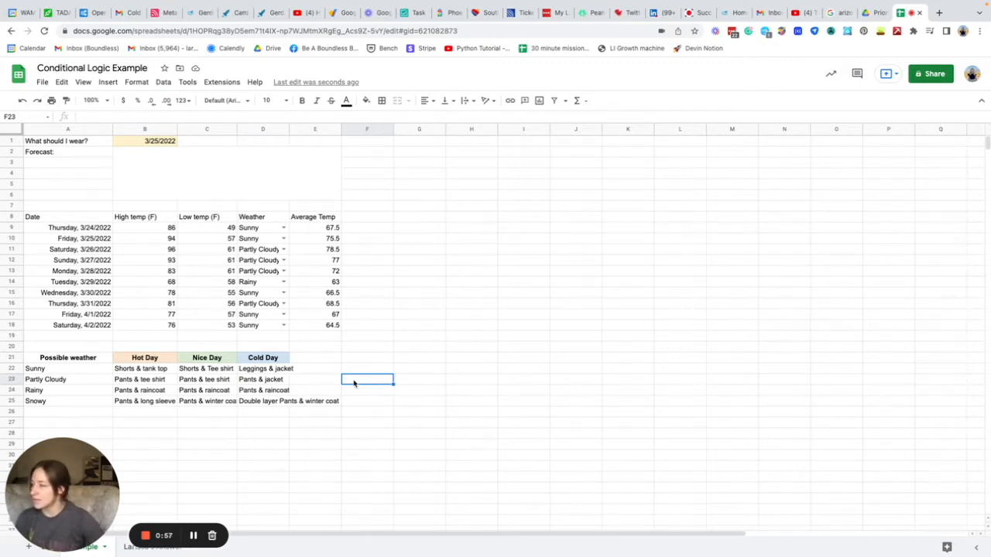
pyautogui.click(158, 373)
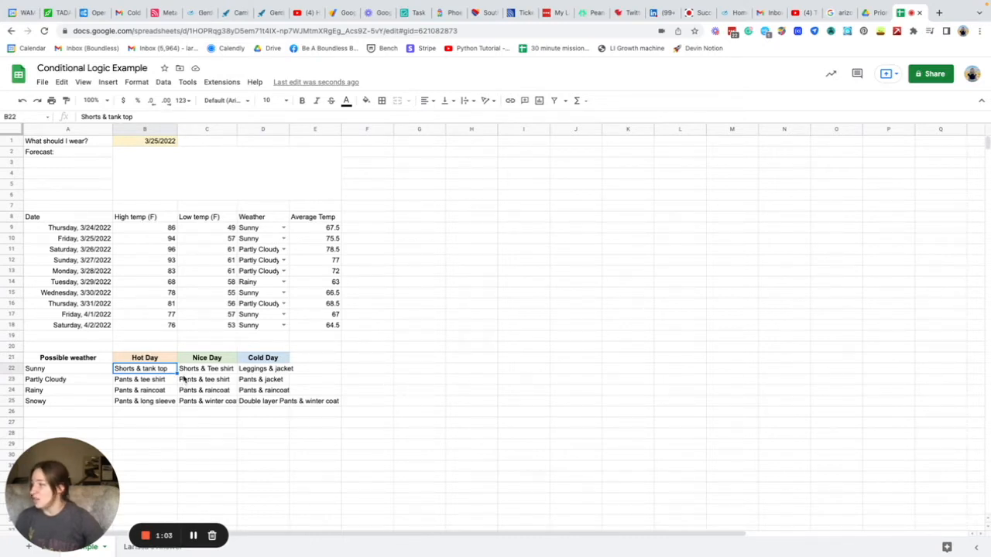
pyautogui.click(260, 403)
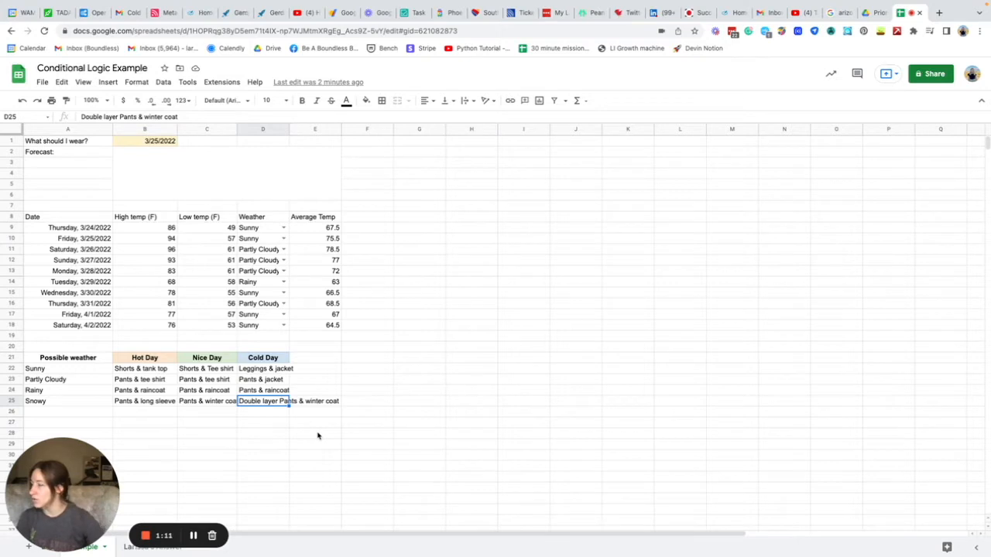
pyautogui.click(294, 446)
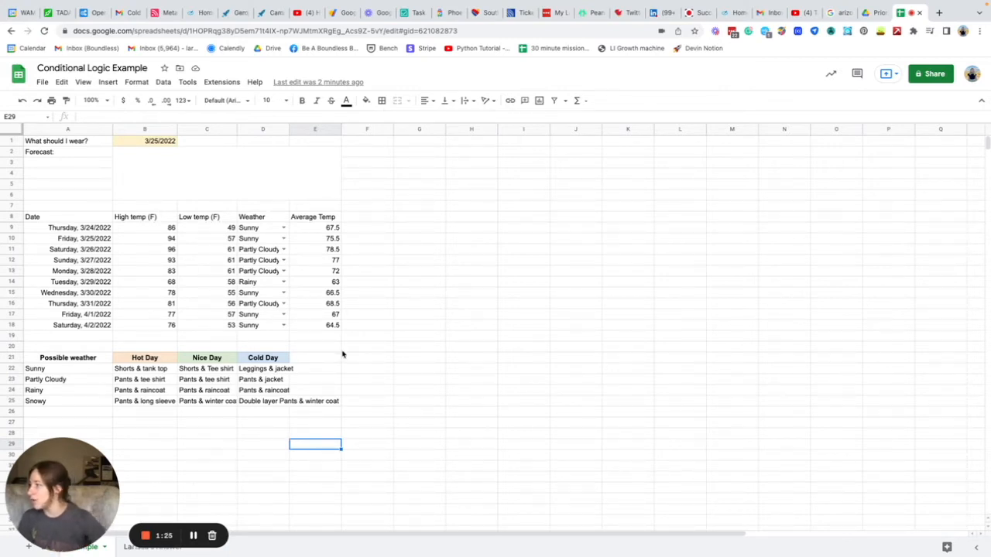
pyautogui.click(452, 372)
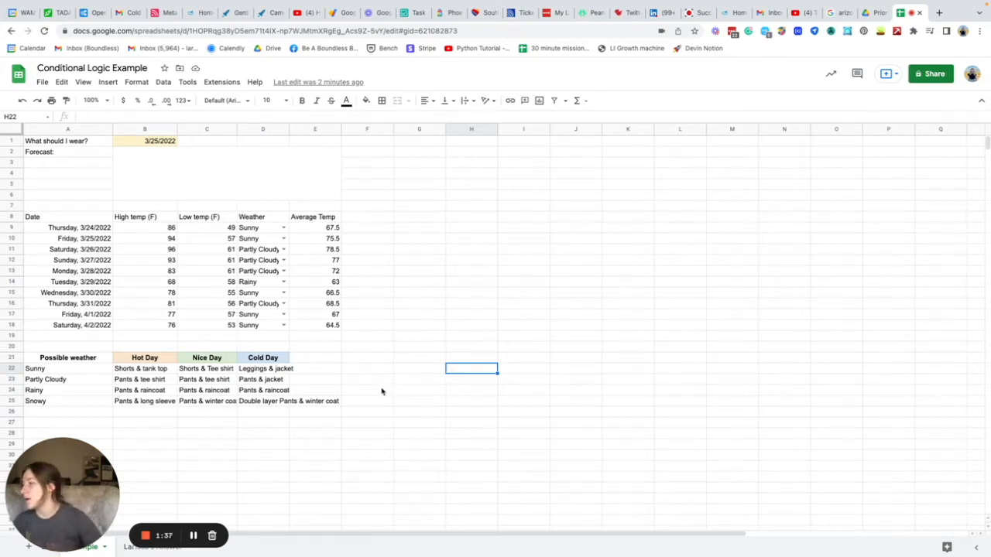
# Review the Hot Day, Nice Day and Cold Day headings of the outfit table.
pyautogui.click(431, 213)
pyautogui.click(477, 272)
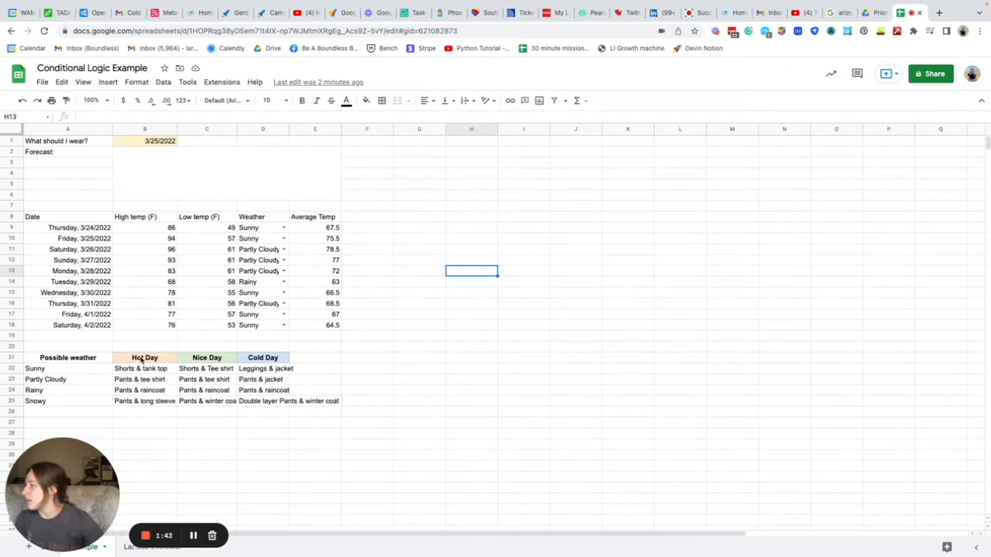
pyautogui.moveTo(143, 358); pyautogui.dragTo(204, 360)
pyautogui.click(220, 381)
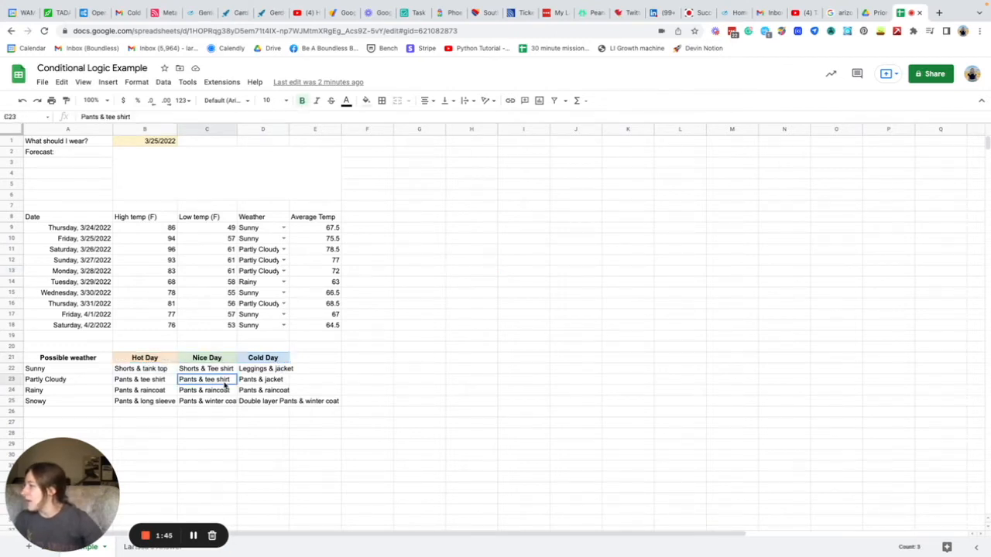
pyautogui.click(162, 361)
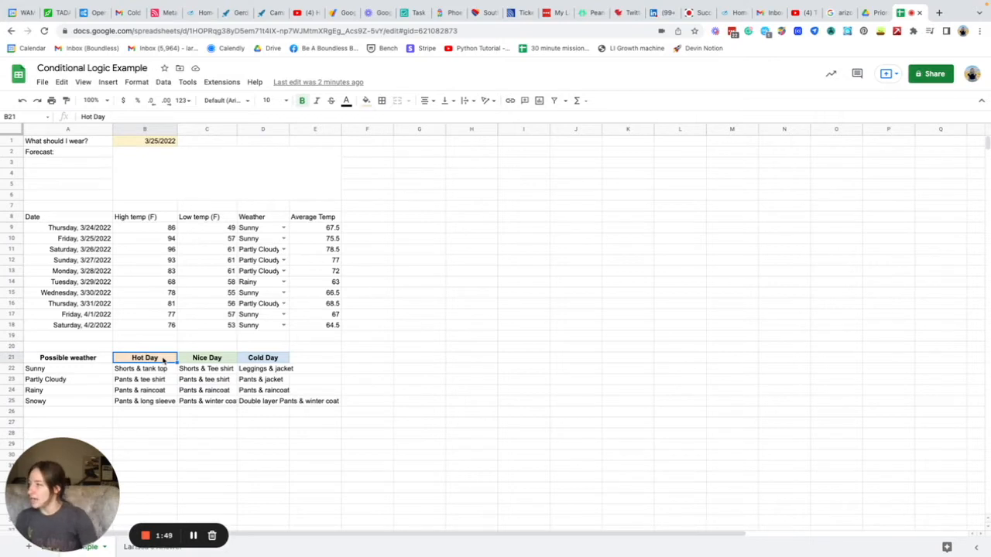
pyautogui.press('Right')
pyautogui.press('Right')
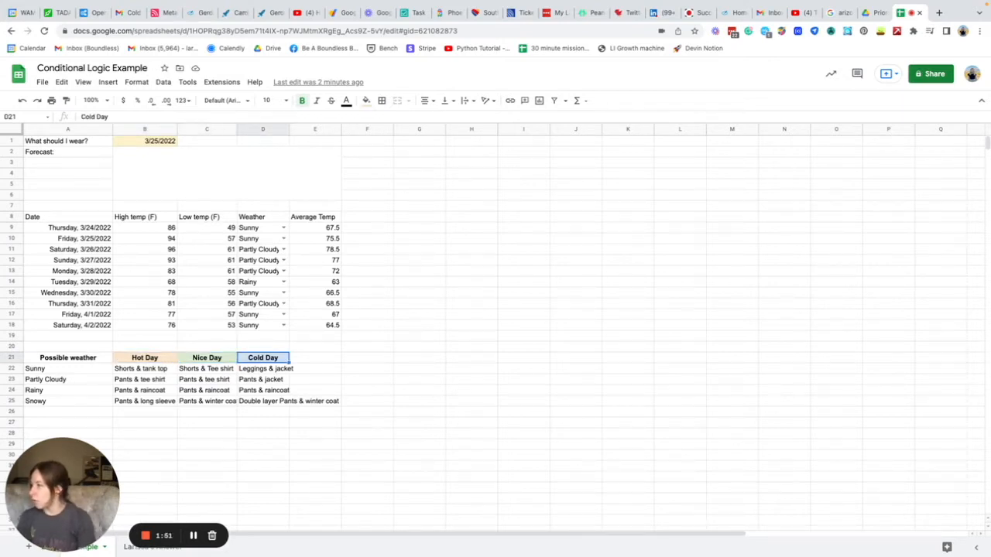
pyautogui.click(573, 412)
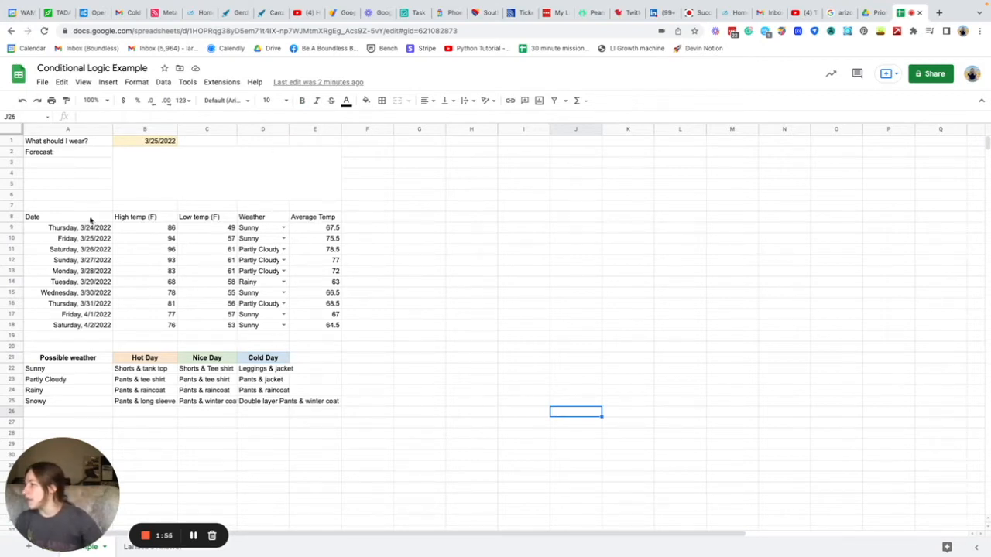
# Compare the average temperatures in E9:E18 with the three day categories in row 21.
pyautogui.moveTo(331, 228); pyautogui.dragTo(332, 325)
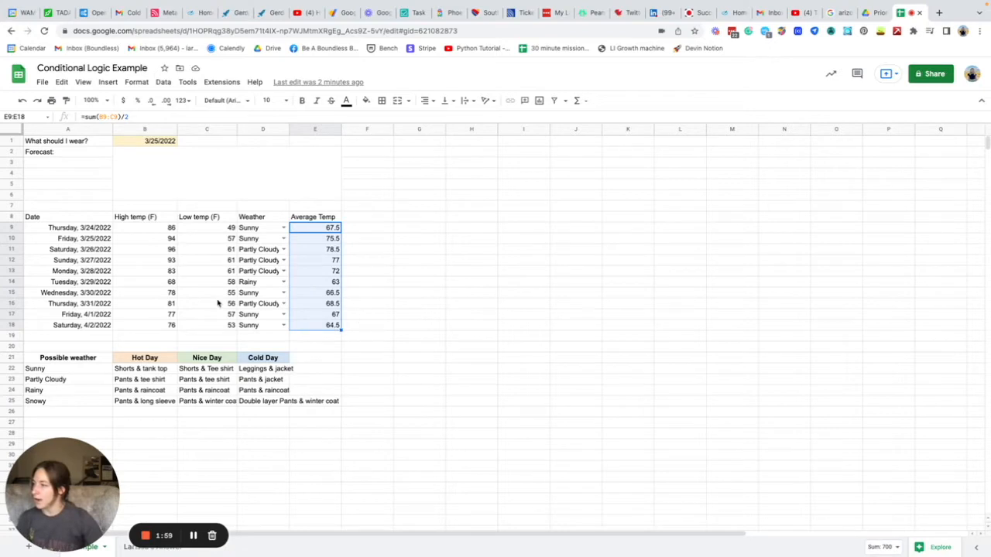
pyautogui.click(160, 360)
pyautogui.click(221, 360)
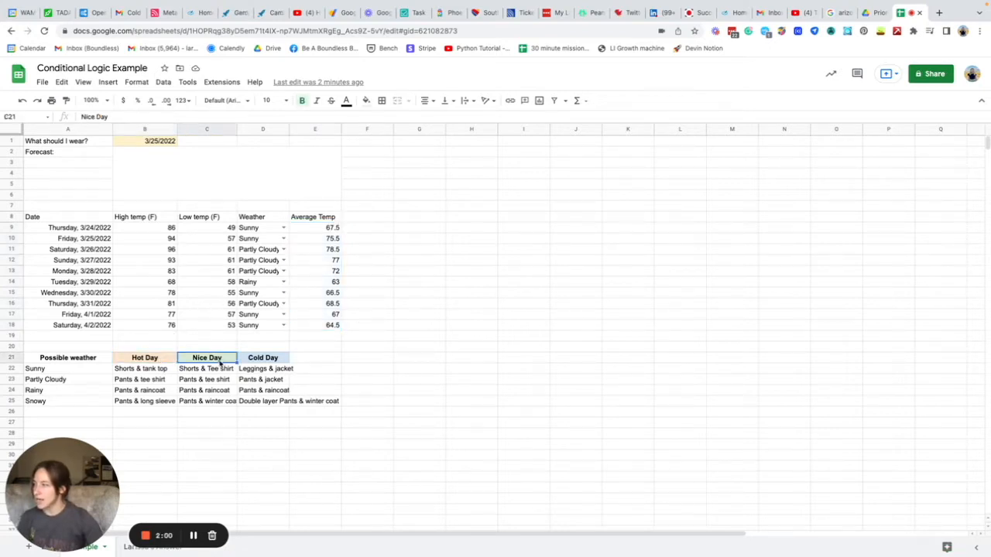
pyautogui.click(264, 362)
pyautogui.click(439, 218)
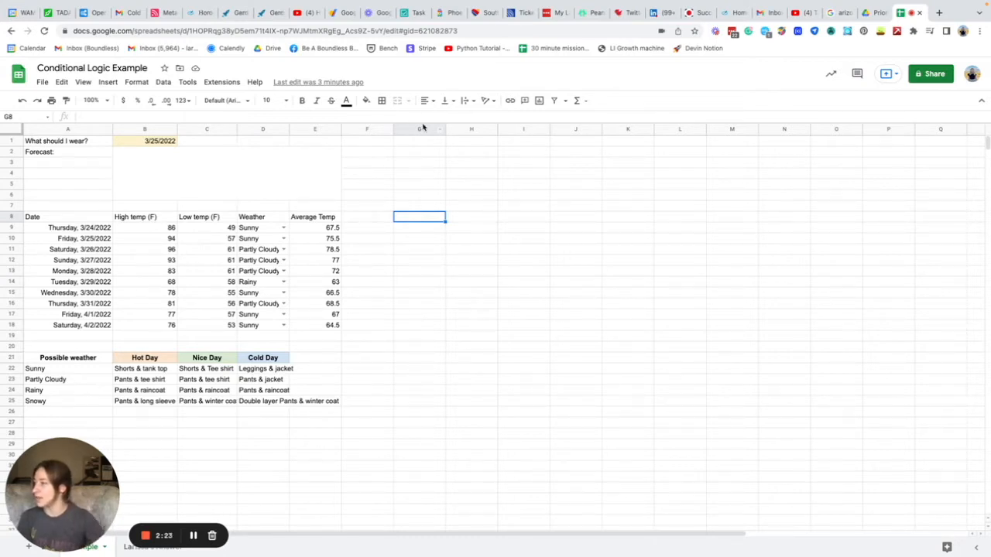
# Enlarge the formula bar so that it shows several lines.
pyautogui.moveTo(427, 120); pyautogui.dragTo(436, 156)
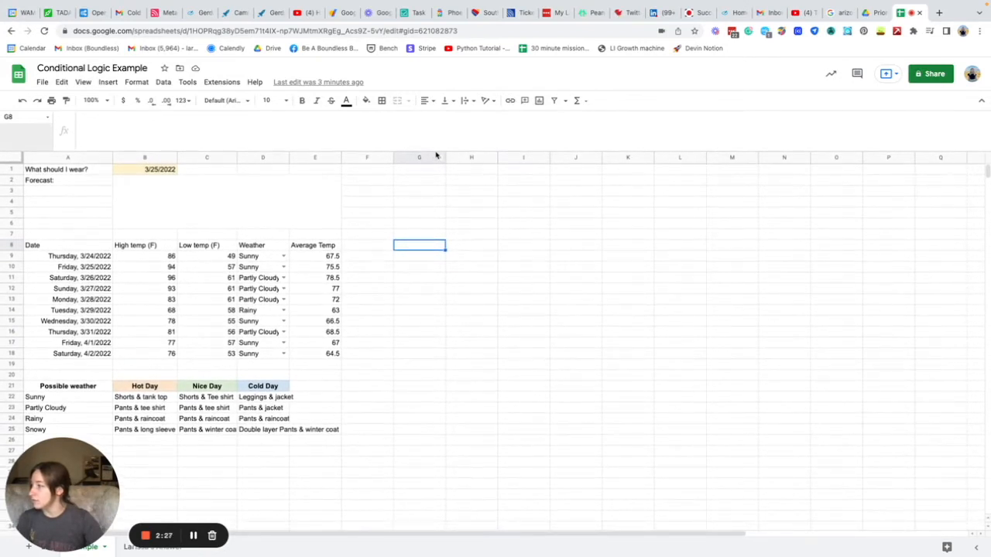
pyautogui.moveTo(64, 537)
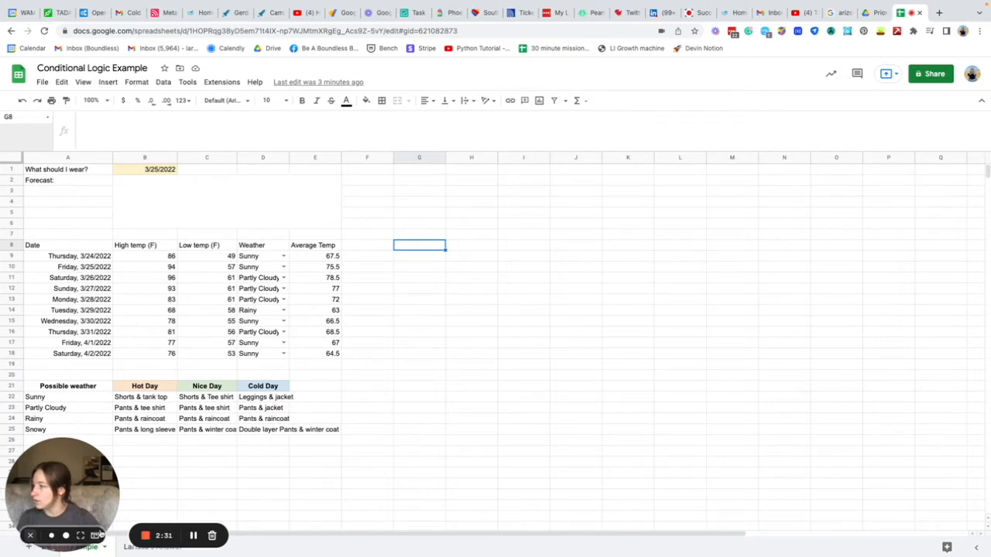
pyautogui.moveTo(85, 503); pyautogui.dragTo(819, 490)
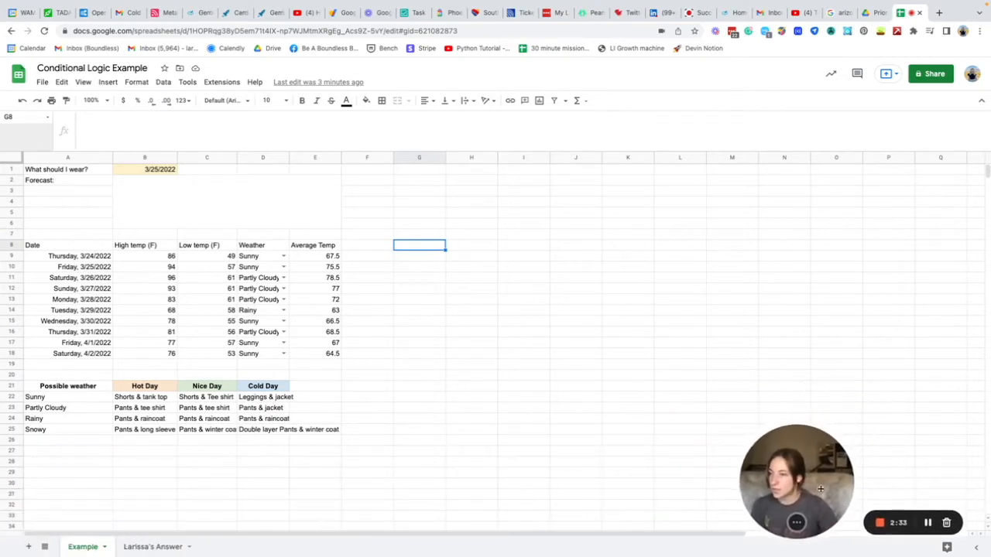
pyautogui.click(432, 279)
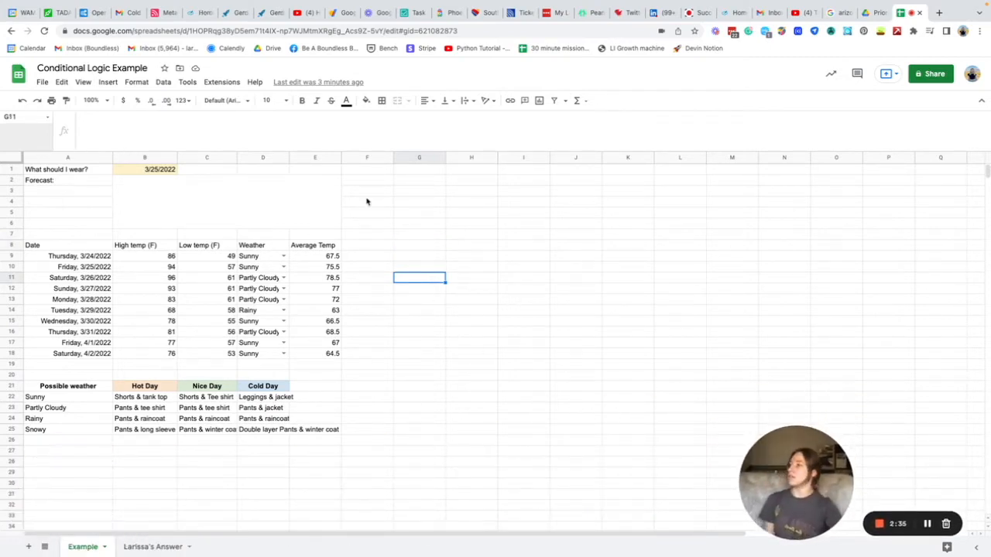
pyautogui.moveTo(369, 151); pyautogui.dragTo(372, 176)
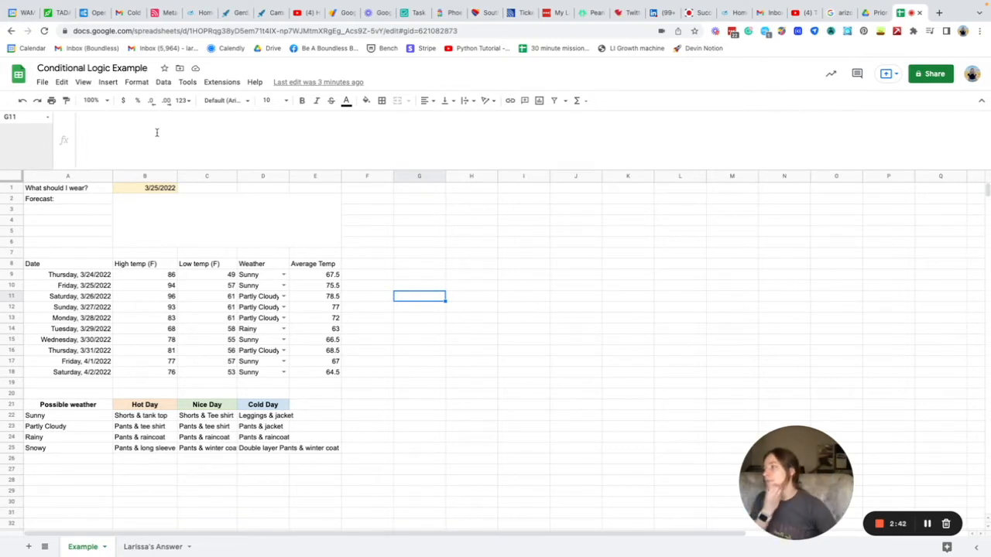
# Review the merged forecast cell B2:E6 and the day category headings in B21:D21.
pyautogui.click(420, 274)
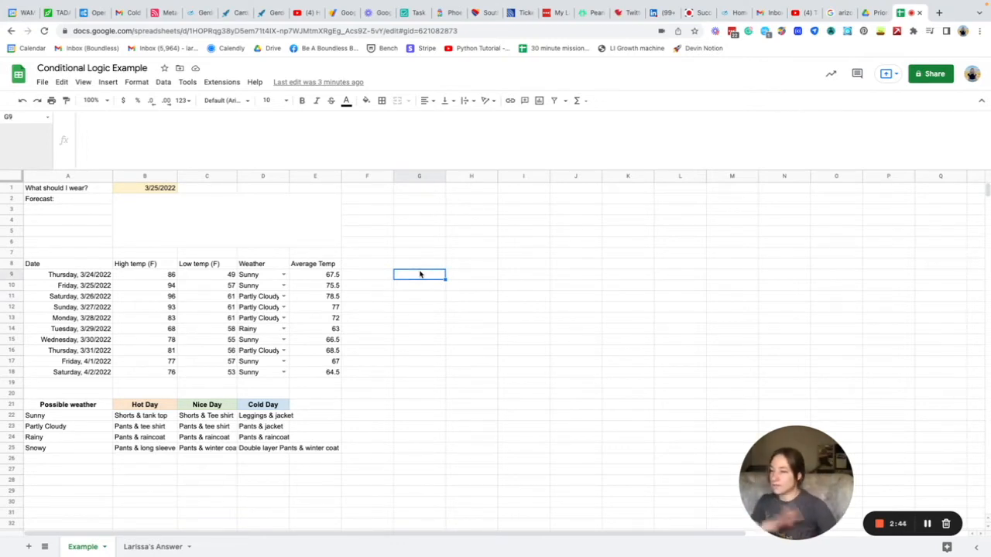
pyautogui.click(200, 224)
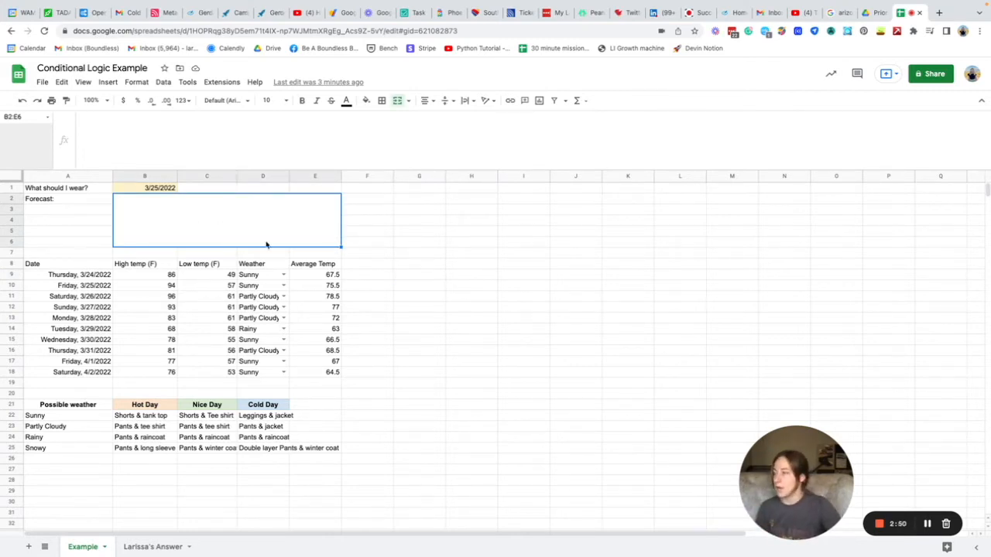
pyautogui.click(456, 278)
pyautogui.click(414, 268)
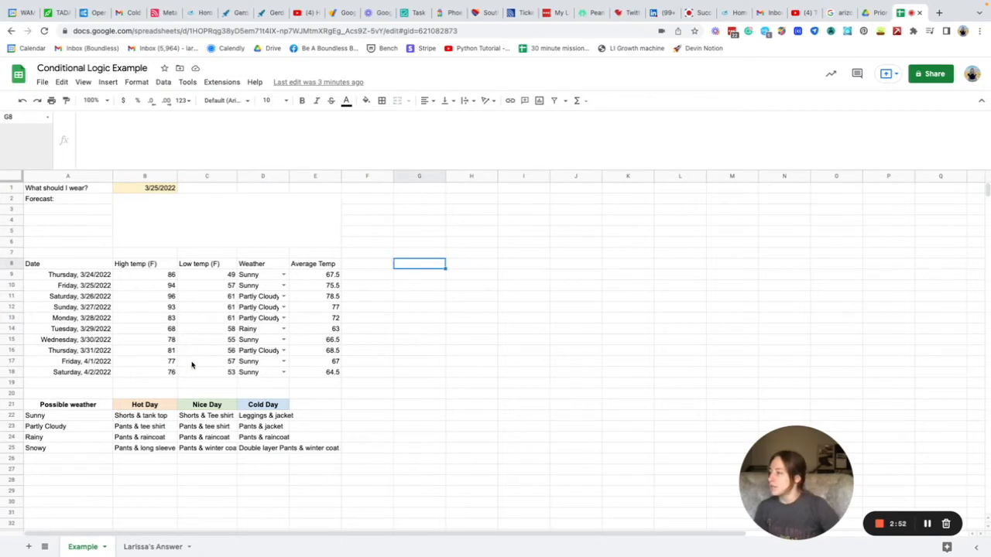
pyautogui.moveTo(170, 409); pyautogui.dragTo(279, 416)
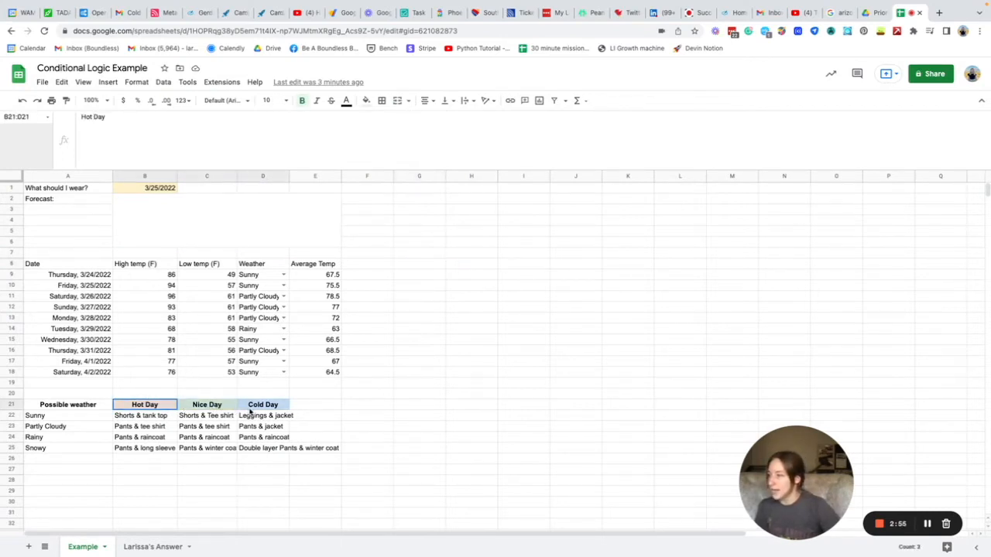
# Fill cell G8 with light orange and G9 with light green to match the Hot Day and Nice Day headings.
pyautogui.click(427, 267)
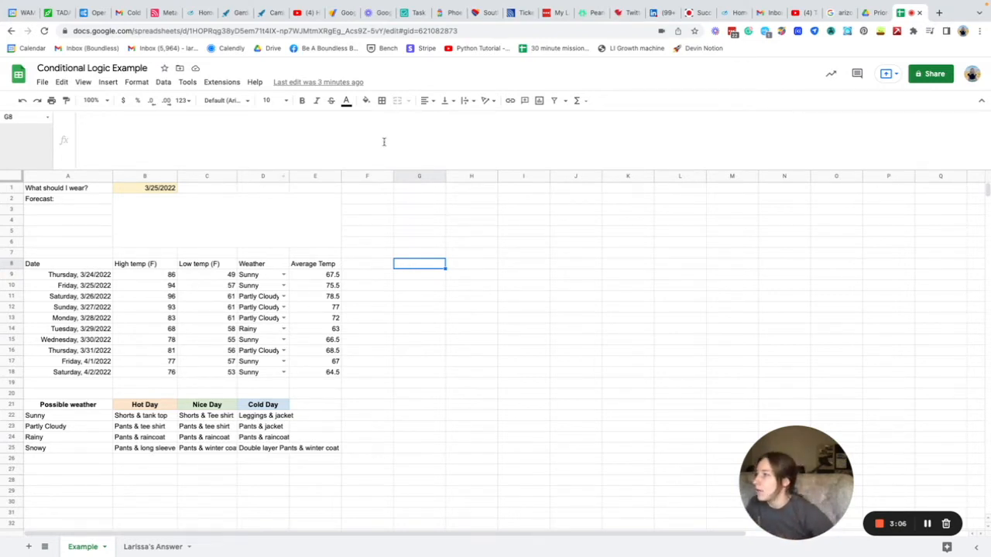
pyautogui.click(366, 101)
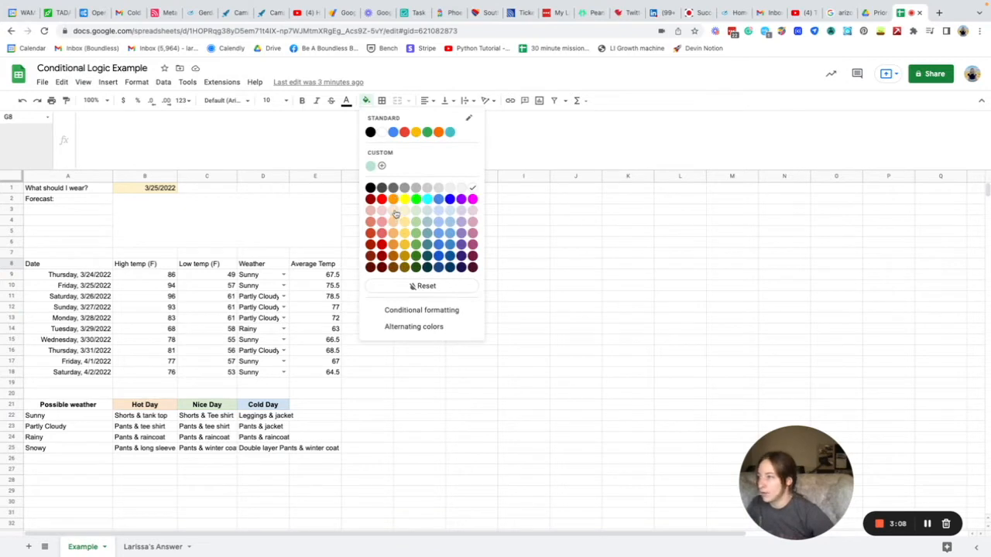
pyautogui.click(395, 214)
pyautogui.click(424, 276)
pyautogui.click(365, 102)
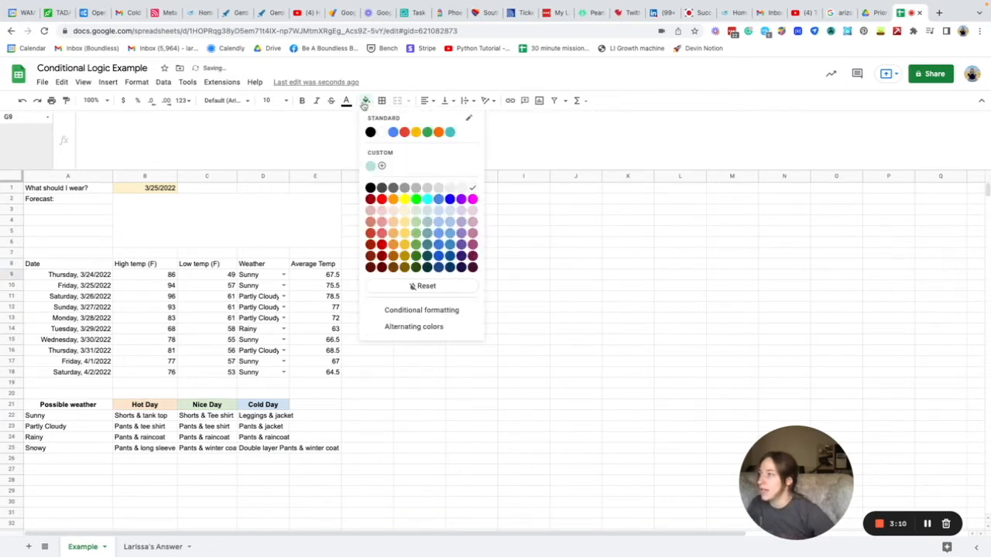
pyautogui.click(415, 210)
pyautogui.click(433, 286)
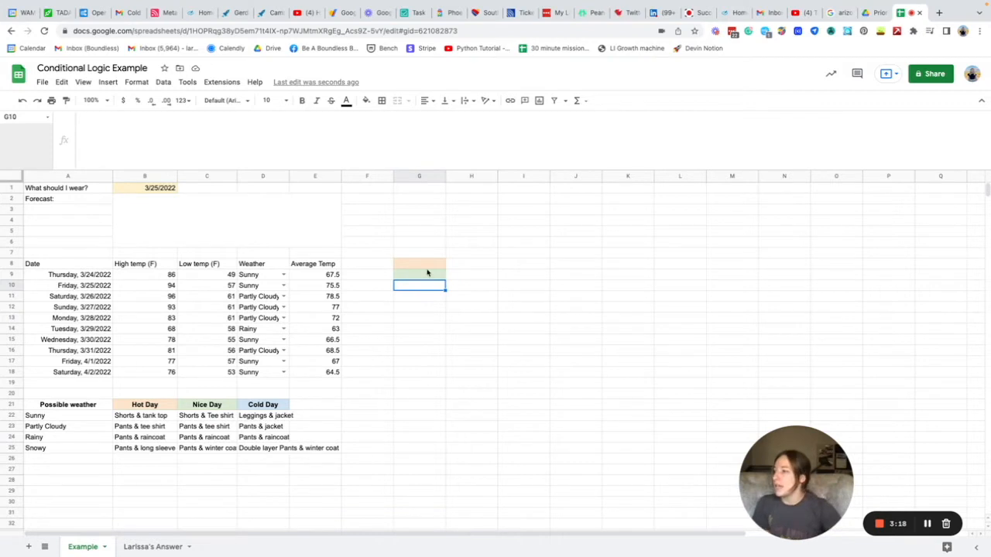
# Fill cell G10 with light cyan below the orange and green color key cells.
pyautogui.click(462, 277)
pyautogui.click(423, 276)
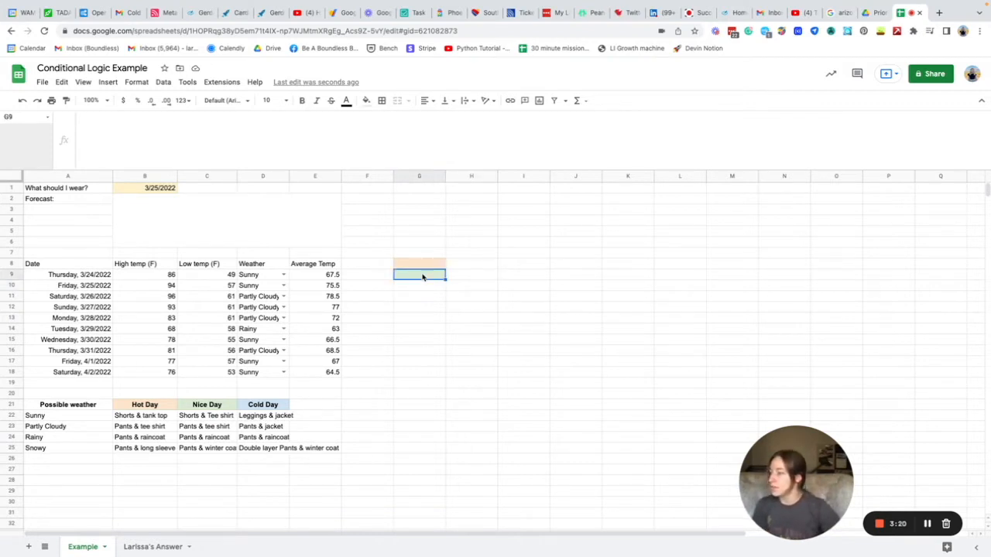
pyautogui.click(421, 266)
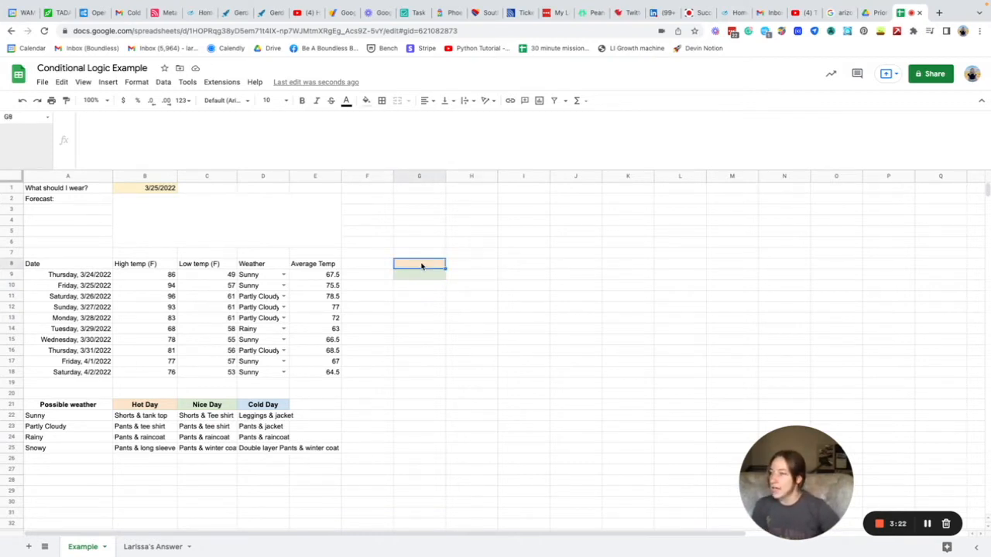
pyautogui.click(439, 288)
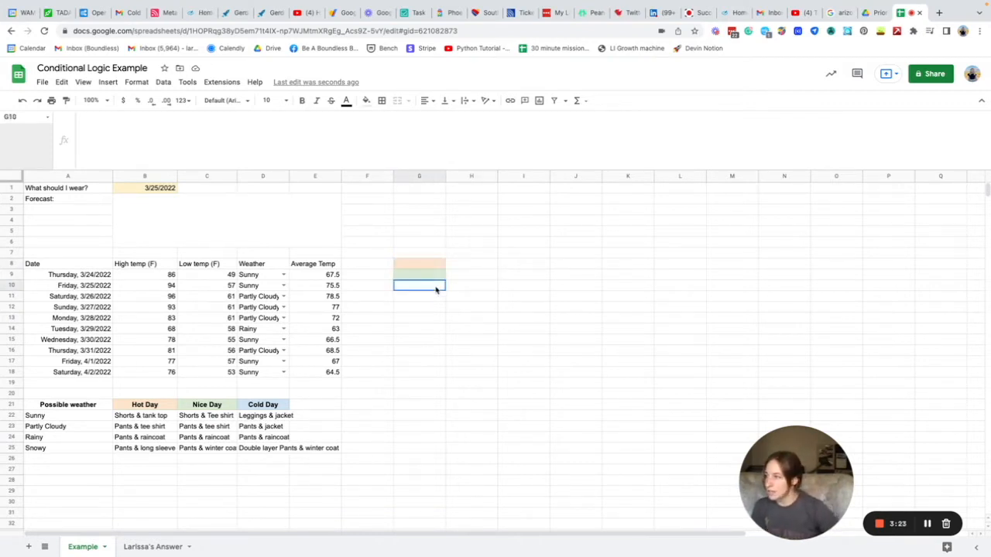
pyautogui.click(366, 102)
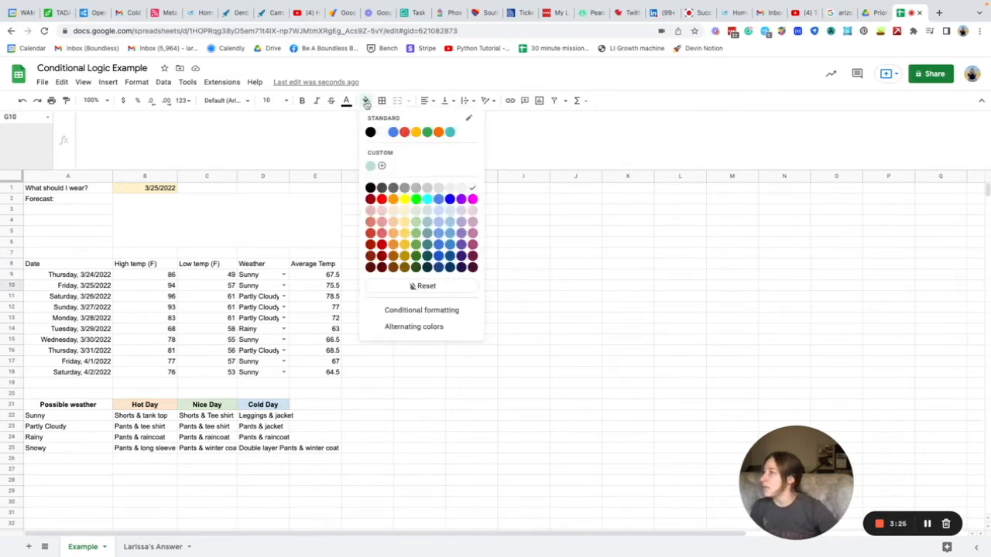
pyautogui.click(441, 211)
pyautogui.click(524, 341)
# Fill cell G10 with light blue to match the Cold Day heading.
pyautogui.click(424, 285)
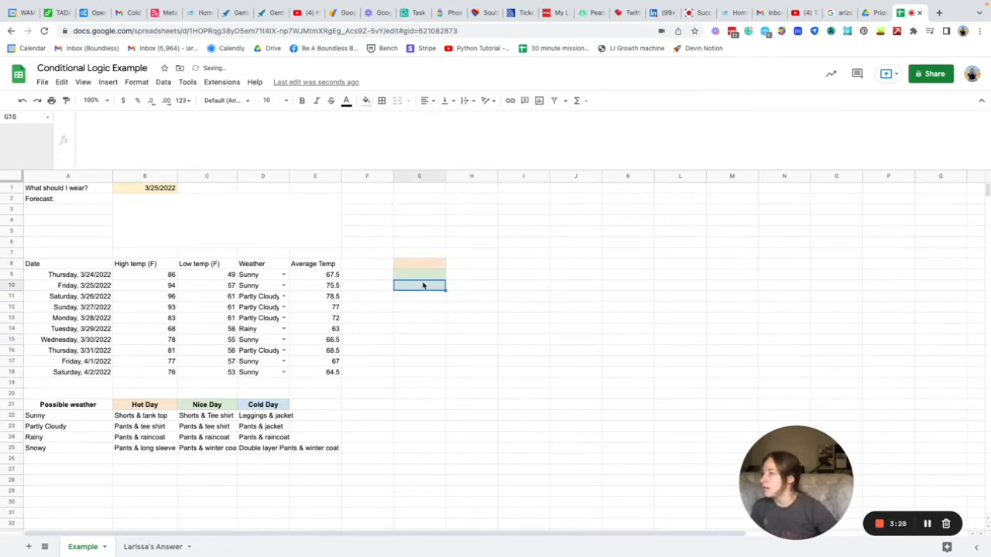
pyautogui.click(366, 101)
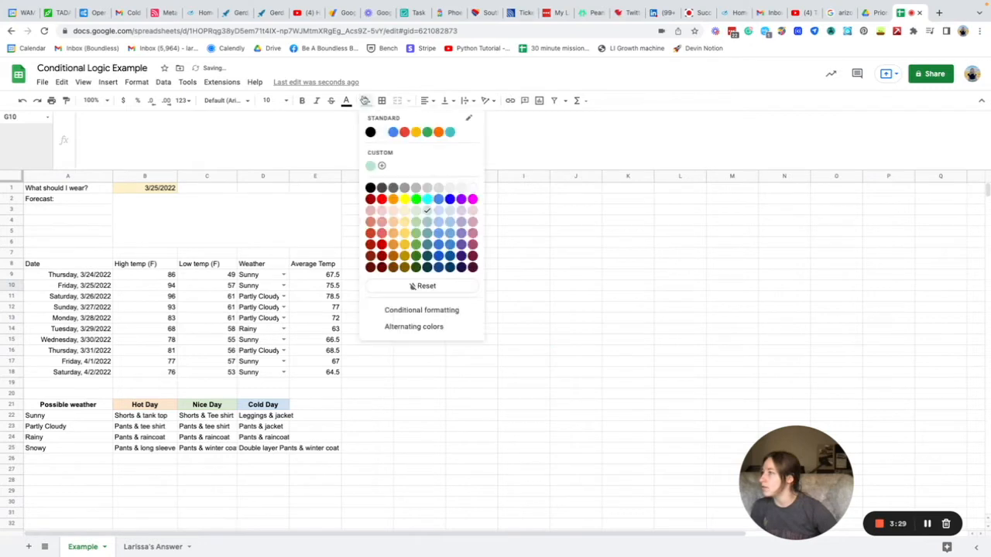
pyautogui.click(439, 211)
pyautogui.click(505, 328)
pyautogui.click(429, 296)
pyautogui.click(428, 288)
pyautogui.click(434, 276)
pyautogui.click(439, 287)
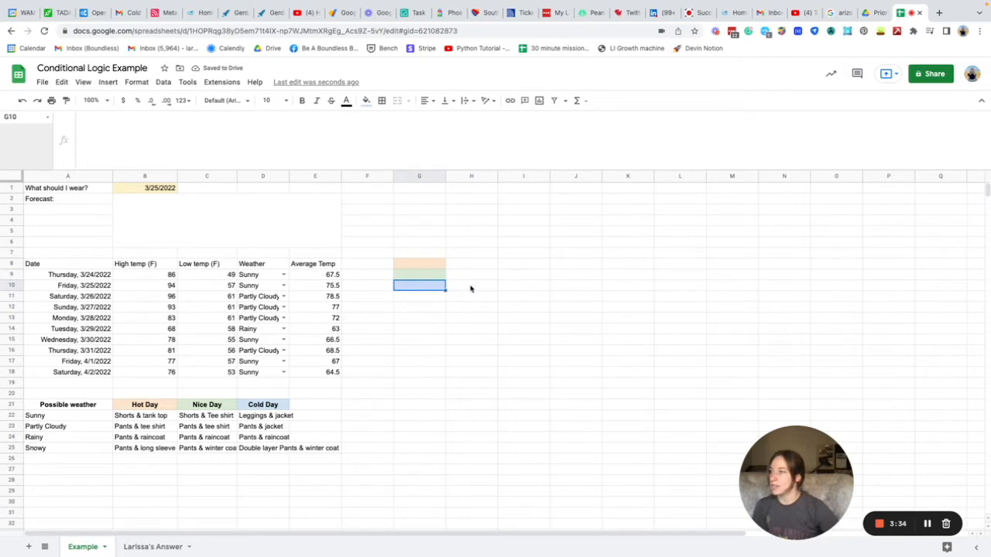
# Label the color key cells Hot Day, Nice Day and Cold Day in H8:H10.
pyautogui.click(468, 287)
pyautogui.click(435, 258)
pyautogui.click(436, 264)
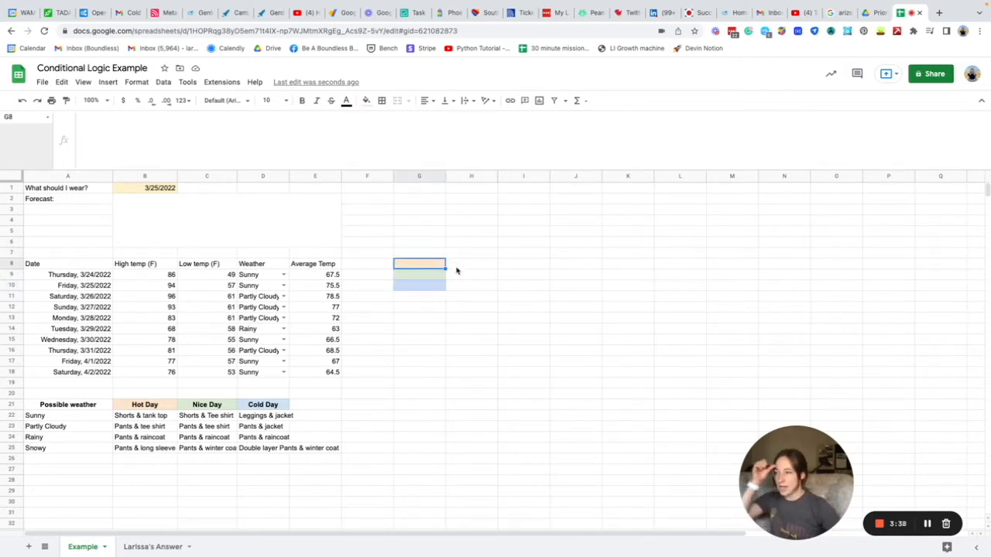
pyautogui.click(470, 267)
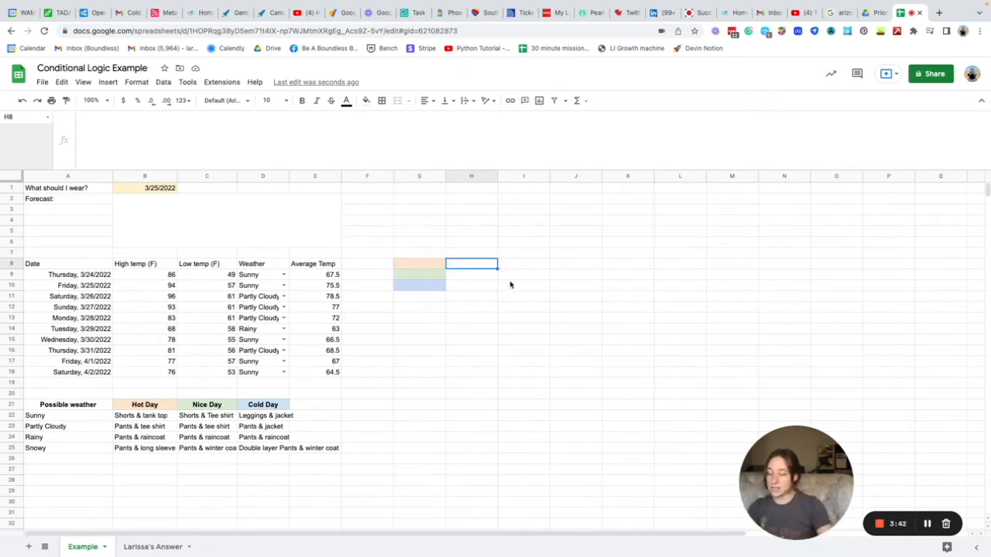
pyautogui.write('Hot Day')
pyautogui.press('Return')
pyautogui.write('N')
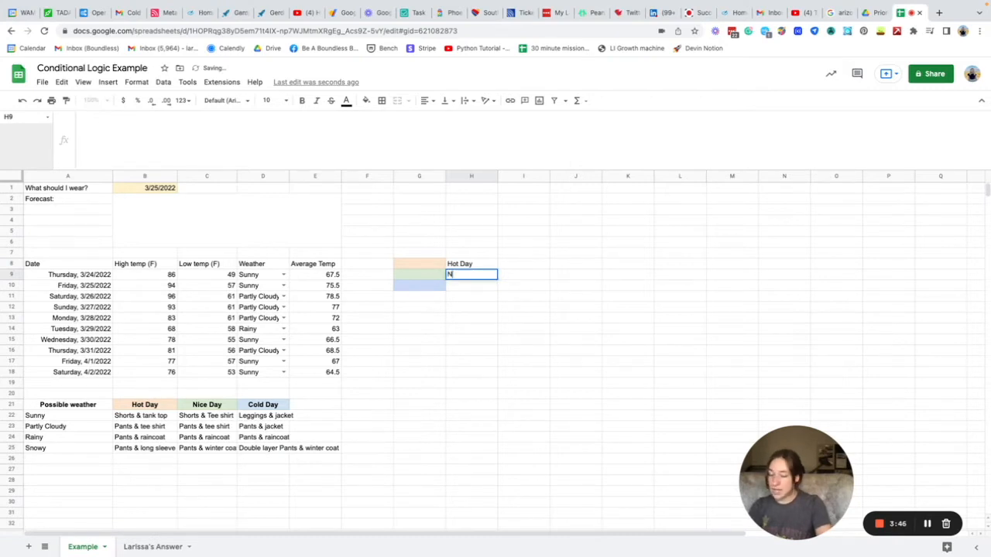
pyautogui.write('ice Day')
pyautogui.press('Return')
pyautogui.write('CO')
pyautogui.press('BackSpace')
pyautogui.write('old Day')
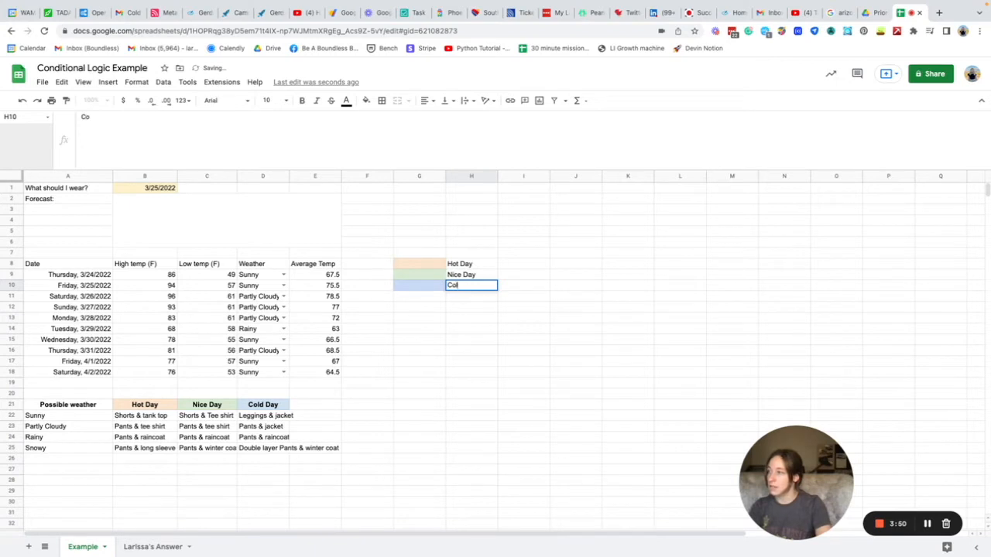
pyautogui.click(483, 319)
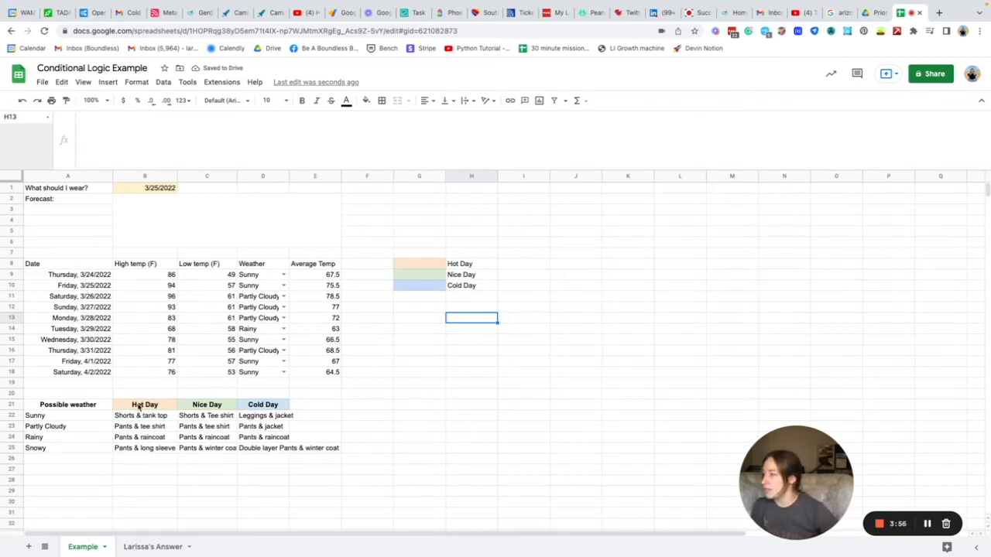
# Shift the color key and its labels one column over so that they occupy H8:I10.
pyautogui.moveTo(139, 407); pyautogui.dragTo(262, 409)
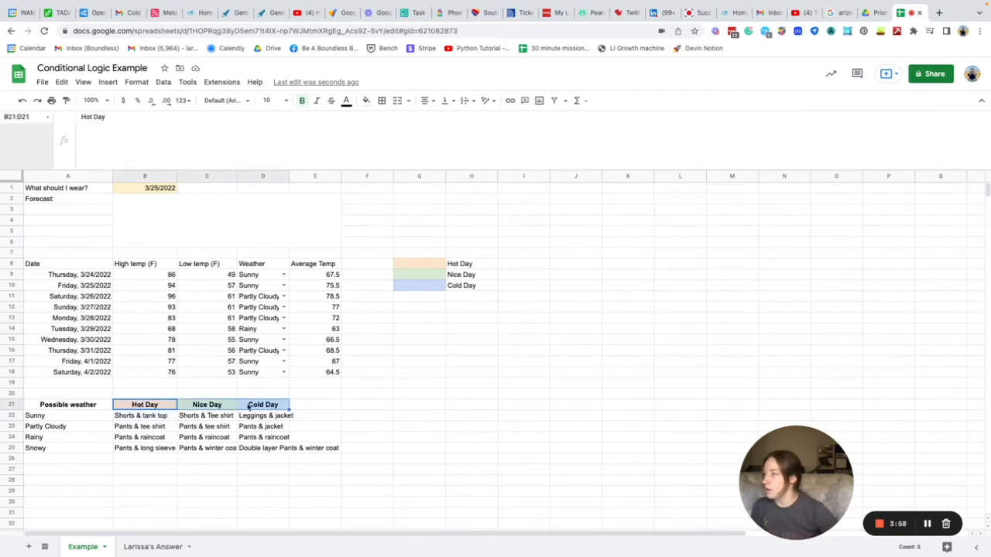
pyautogui.click(457, 349)
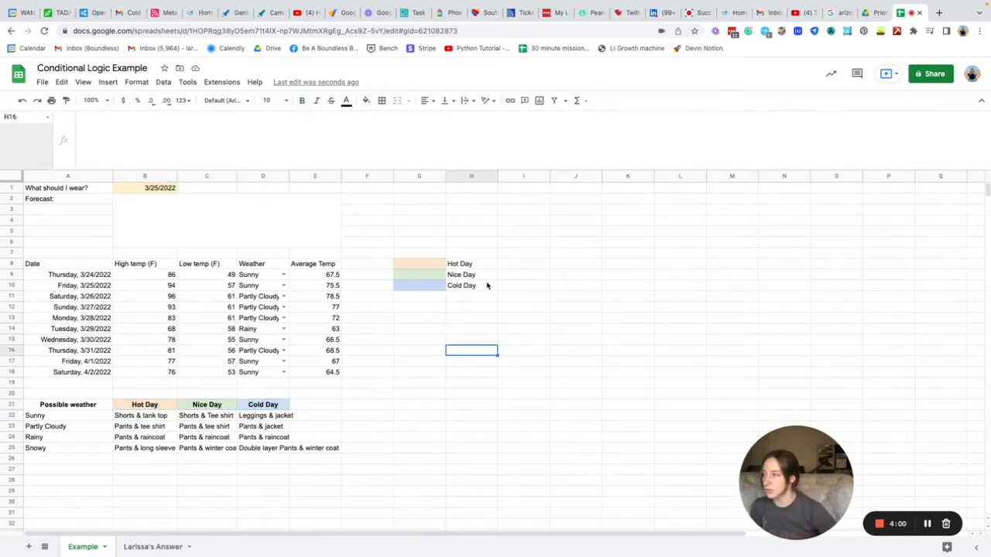
pyautogui.moveTo(429, 266); pyautogui.dragTo(507, 275)
pyautogui.click(544, 349)
# Enter 80 as the Hot Day temperature in H8 and 65 as the Nice Day temperature in H9.
pyautogui.click(473, 265)
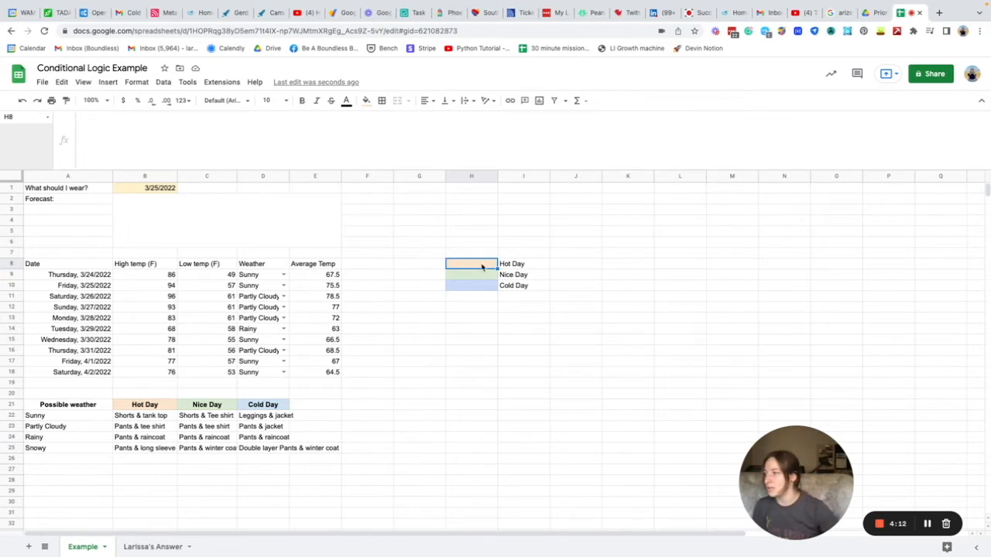
pyautogui.write('80')
pyautogui.press('Return')
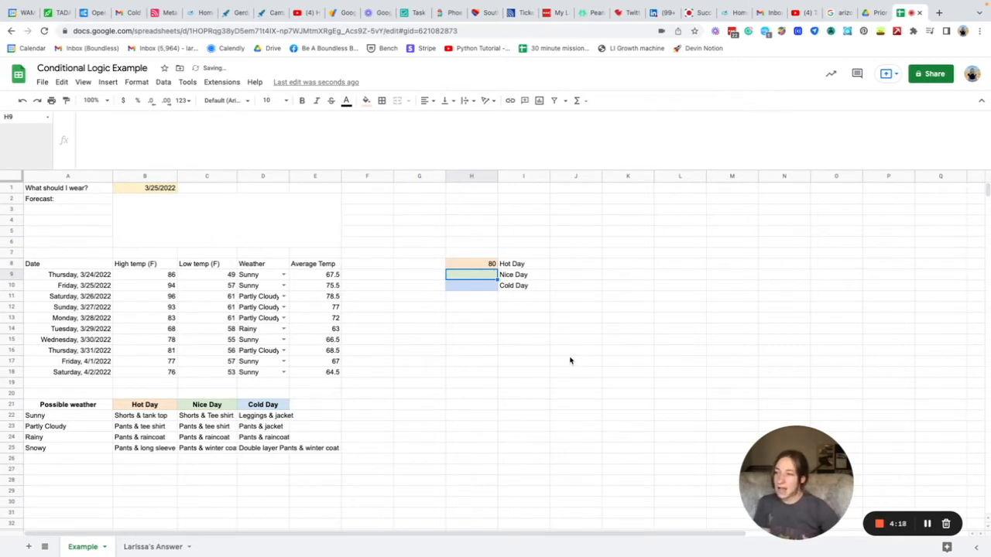
pyautogui.write('65')
pyautogui.click(489, 299)
pyautogui.click(490, 275)
pyautogui.click(489, 266)
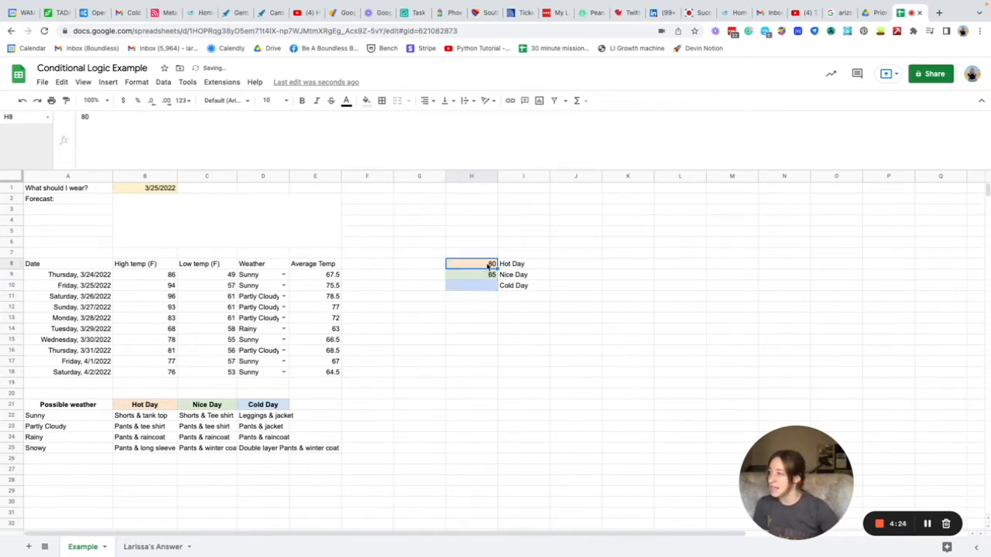
# Set the Nice Day temperature in H9 to 70.
pyautogui.click(490, 275)
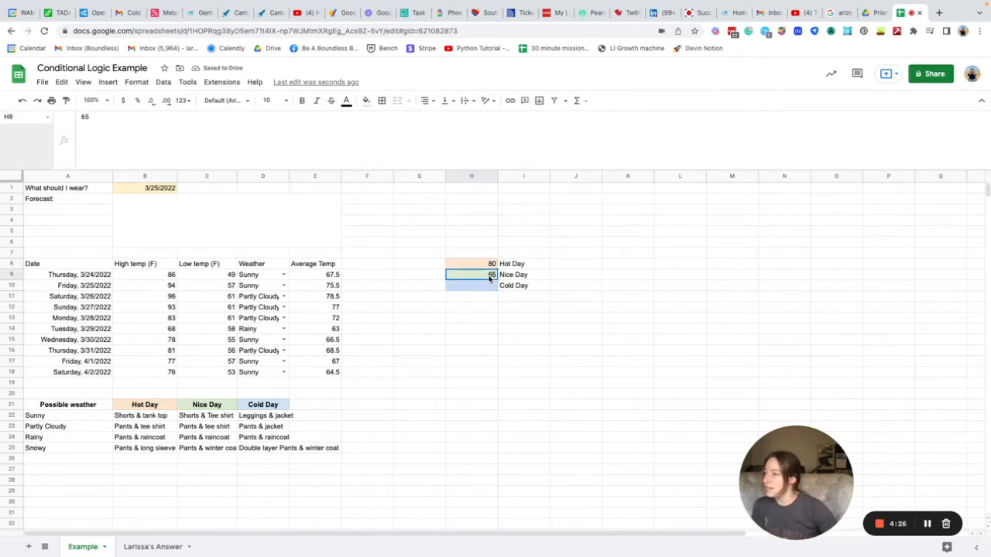
pyautogui.write('70')
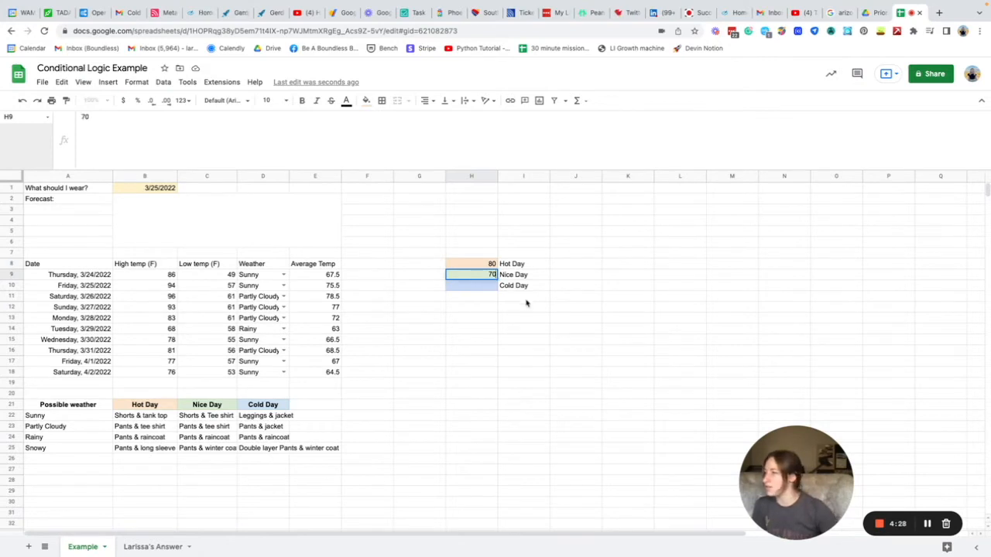
pyautogui.click(490, 288)
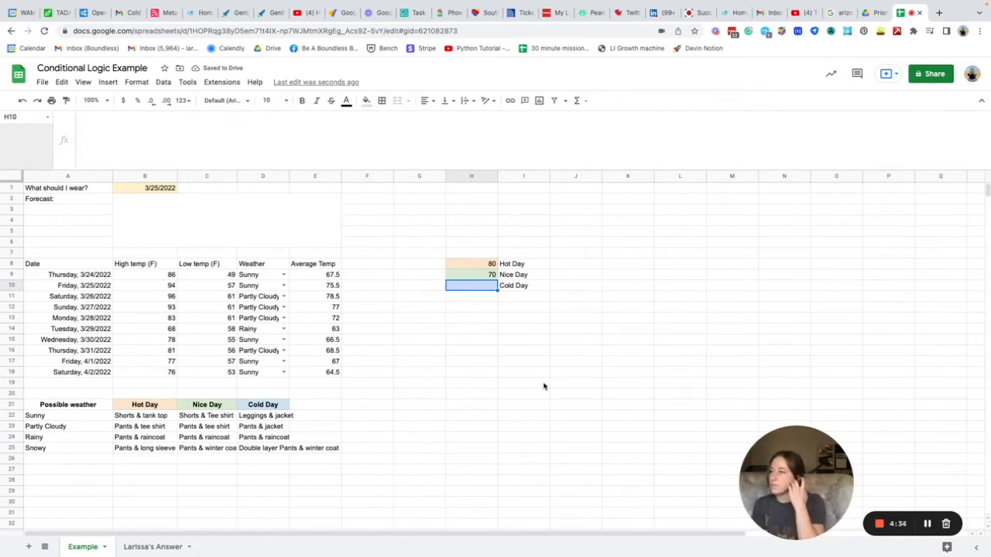
pyautogui.click(480, 305)
pyautogui.click(490, 285)
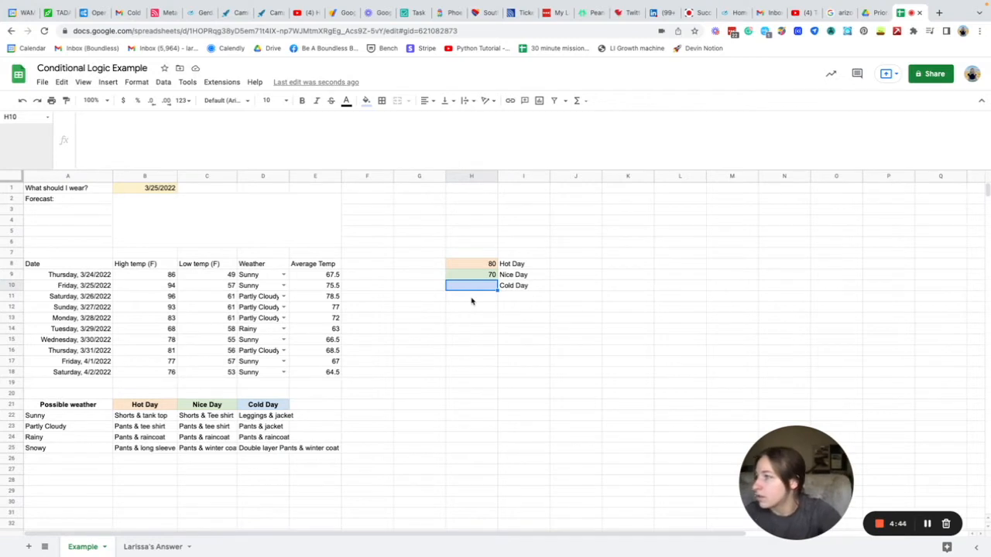
pyautogui.click(527, 298)
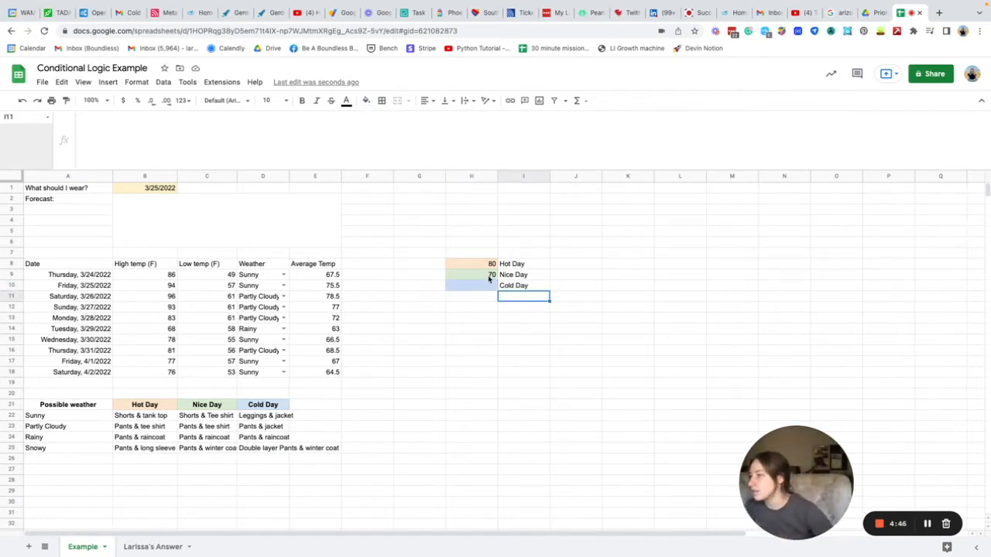
pyautogui.click(488, 267)
pyautogui.click(570, 327)
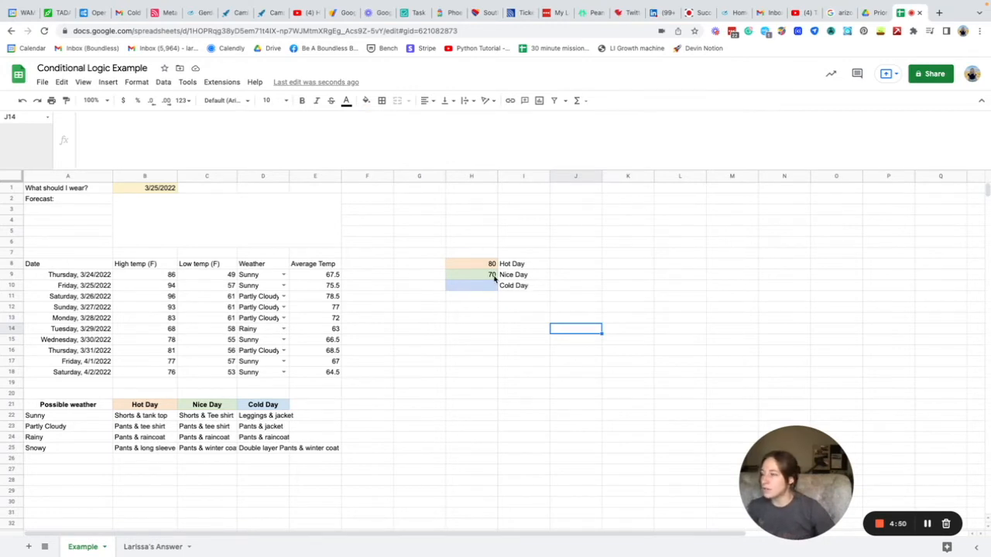
# Try to remove the Nice Day key entry by deleting row 9, and undo the deletion.
pyautogui.moveTo(529, 277); pyautogui.dragTo(484, 275)
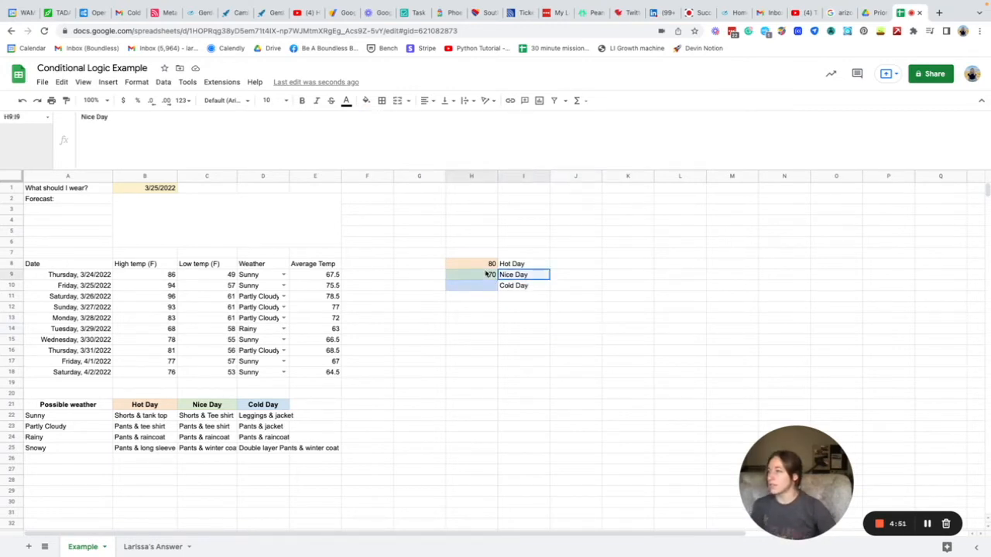
pyautogui.rightClick(541, 274)
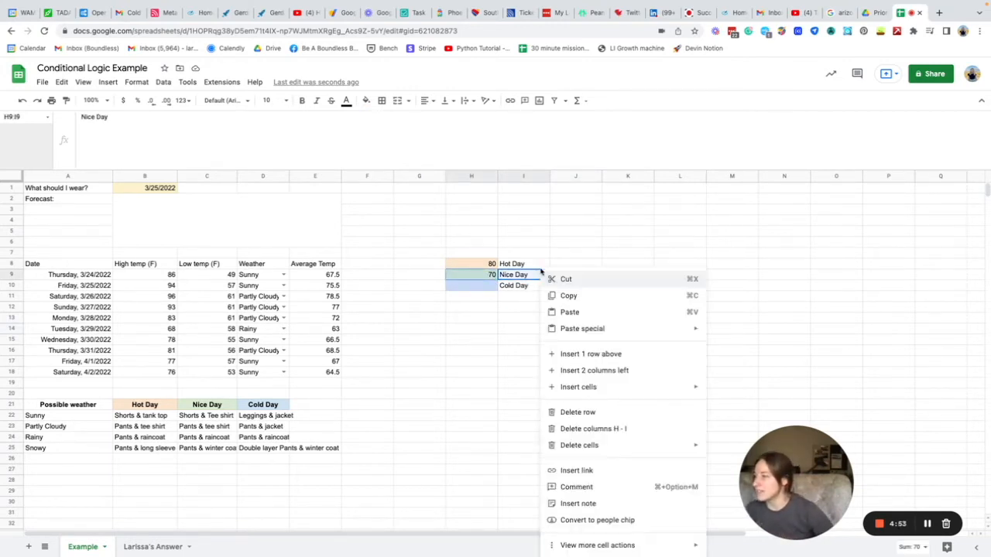
pyautogui.click(614, 414)
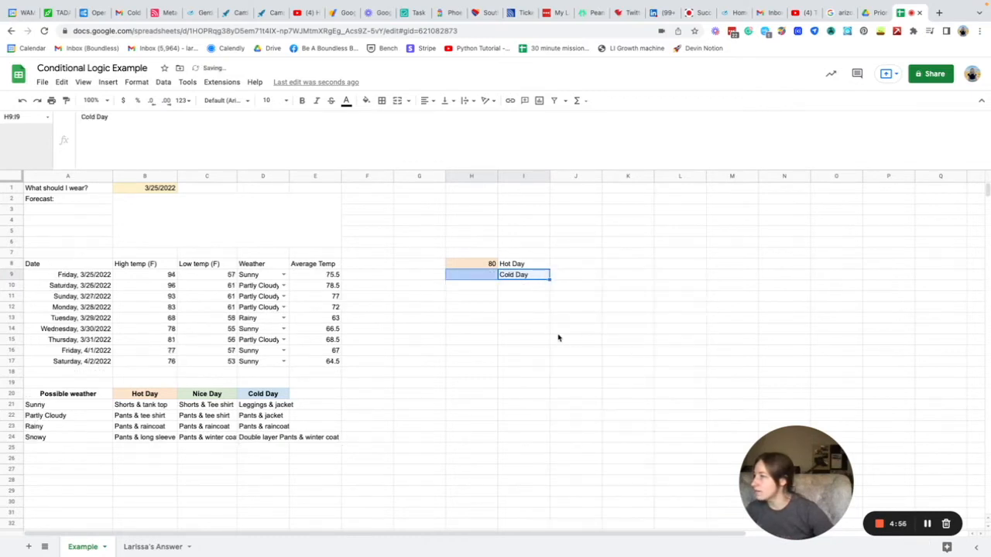
pyautogui.hotkey('ctrl', 'z')
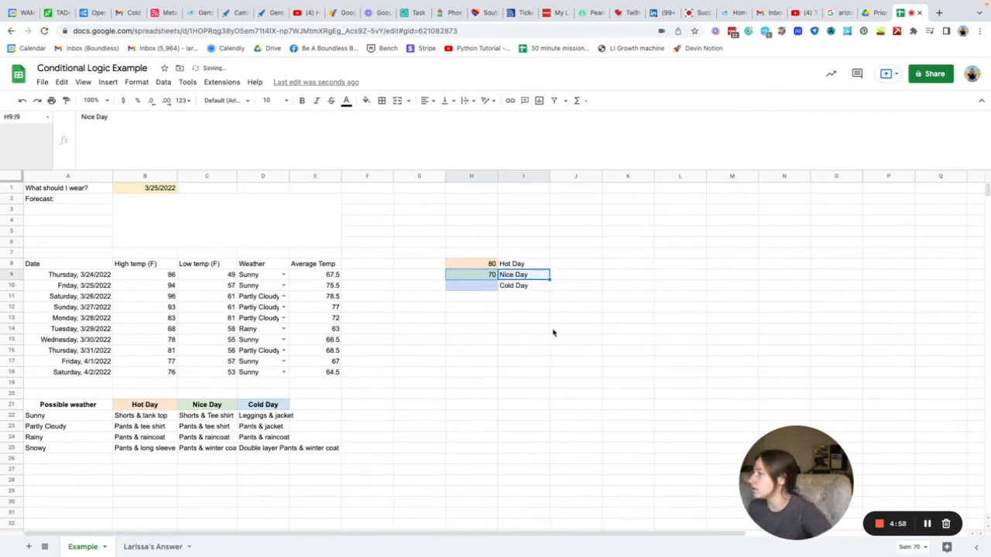
pyautogui.click(559, 333)
# Remove only the Nice Day key cells H9:I9 and bring the Cold Day entry up into their place.
pyautogui.moveTo(478, 277); pyautogui.dragTo(528, 280)
pyautogui.click(532, 274)
pyautogui.click(490, 286)
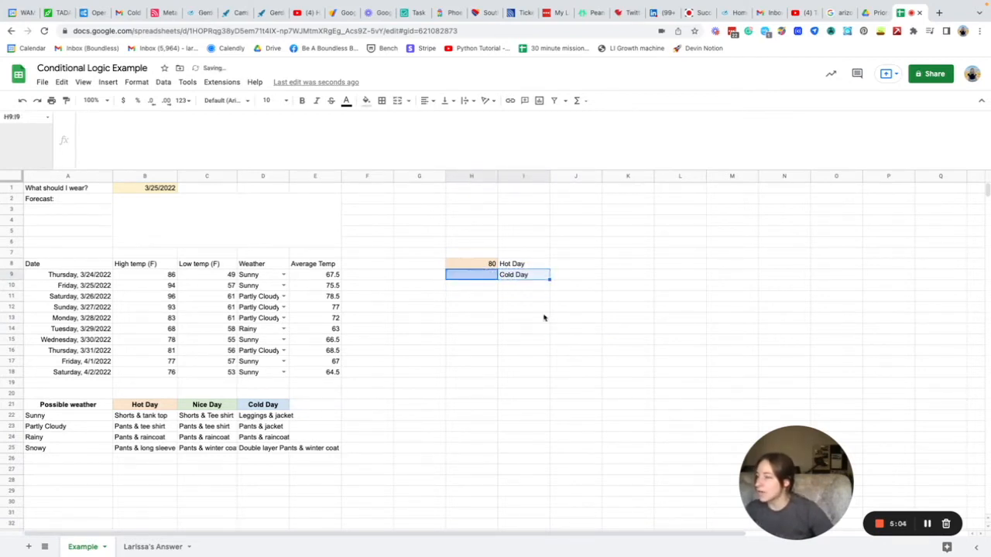
pyautogui.click(544, 317)
pyautogui.click(490, 264)
pyautogui.click(518, 272)
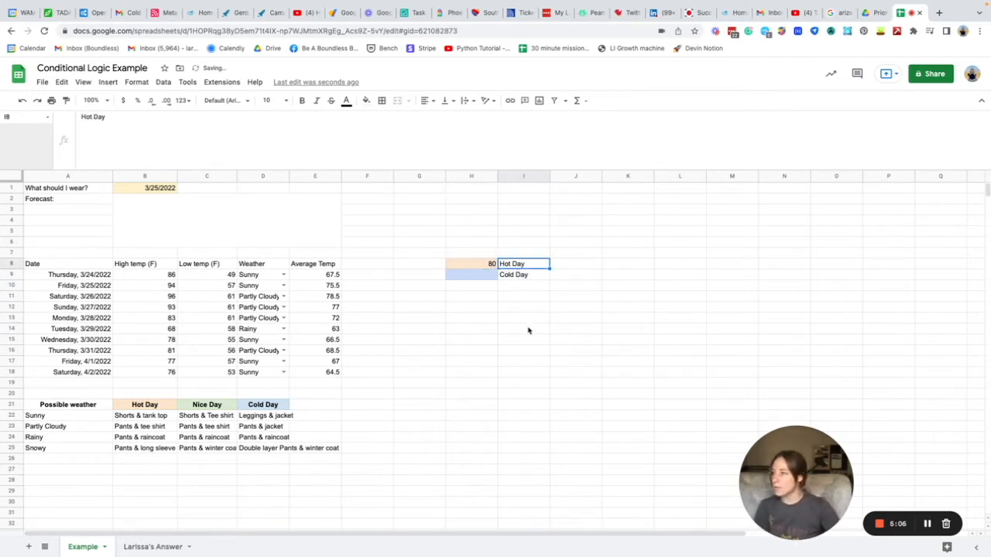
# Label the Cold Day threshold Max in G9 and the Hot Day threshold Min in G8.
pyautogui.click(476, 274)
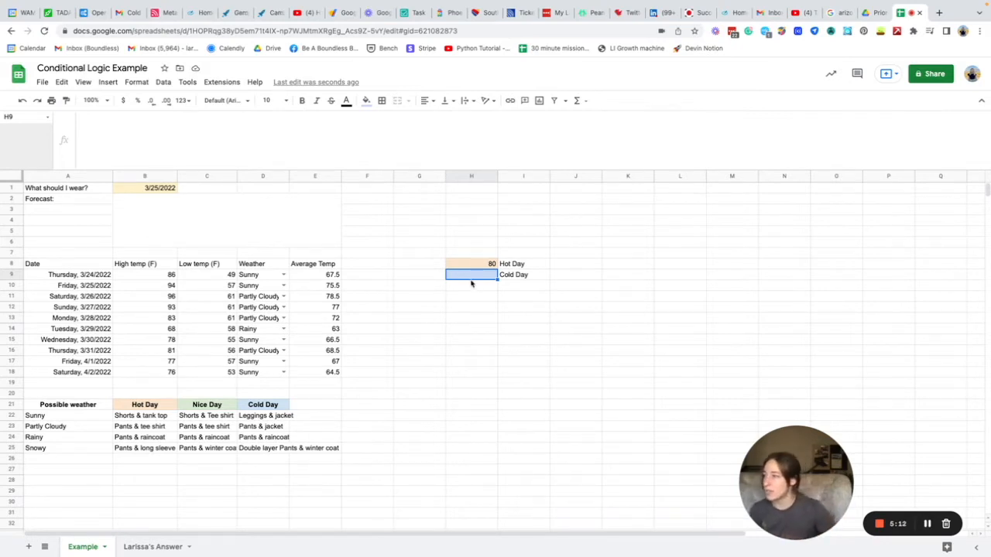
pyautogui.click(434, 273)
pyautogui.write('Max')
pyautogui.click(496, 314)
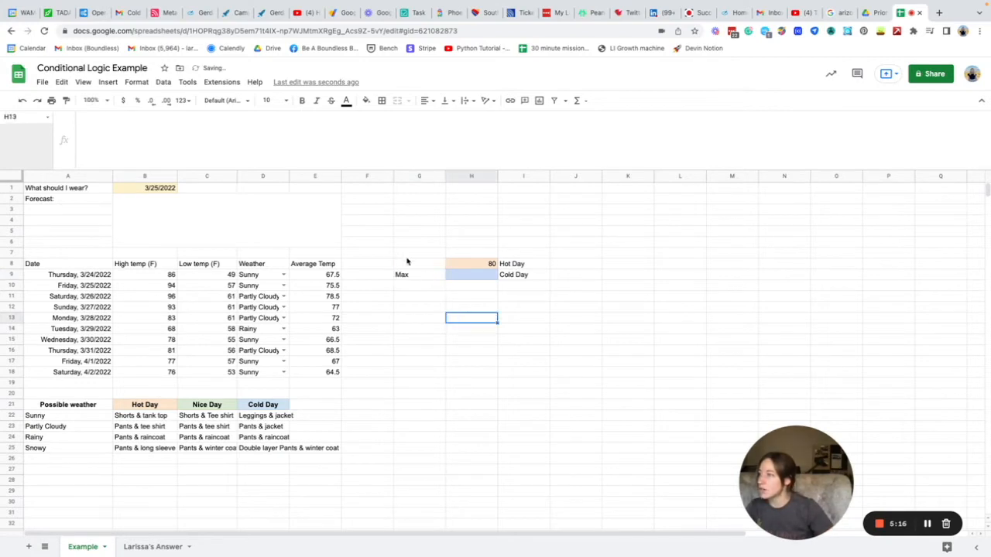
pyautogui.click(409, 255)
pyautogui.click(418, 265)
pyautogui.write('Min')
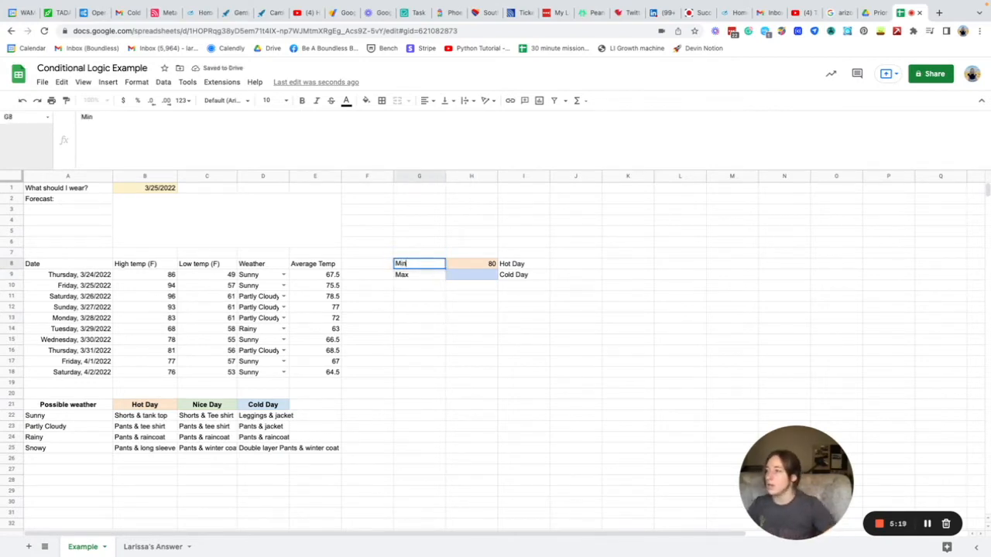
pyautogui.click(438, 290)
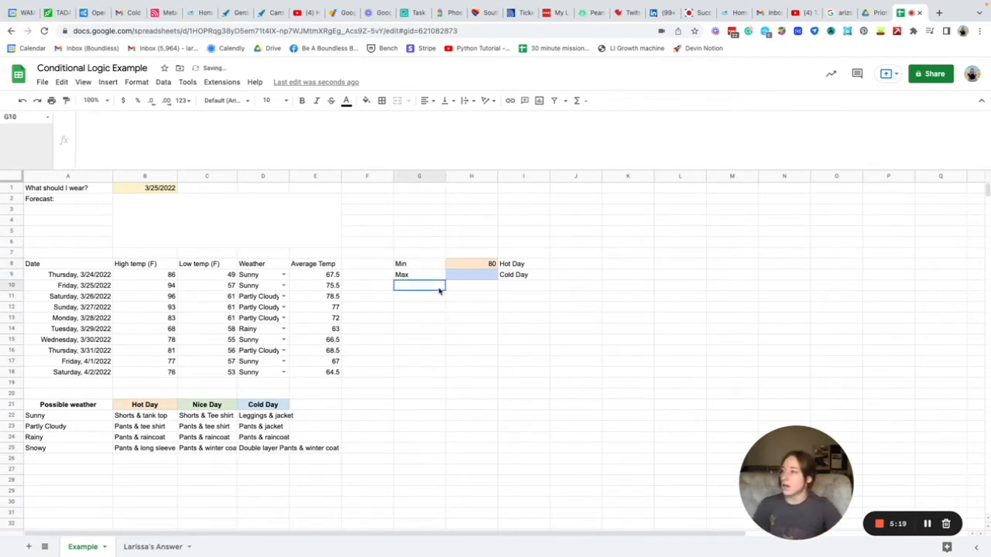
# Set the Hot Day minimum in H8 to 75 and the Cold Day maximum in H9 to 65.
pyautogui.click(483, 266)
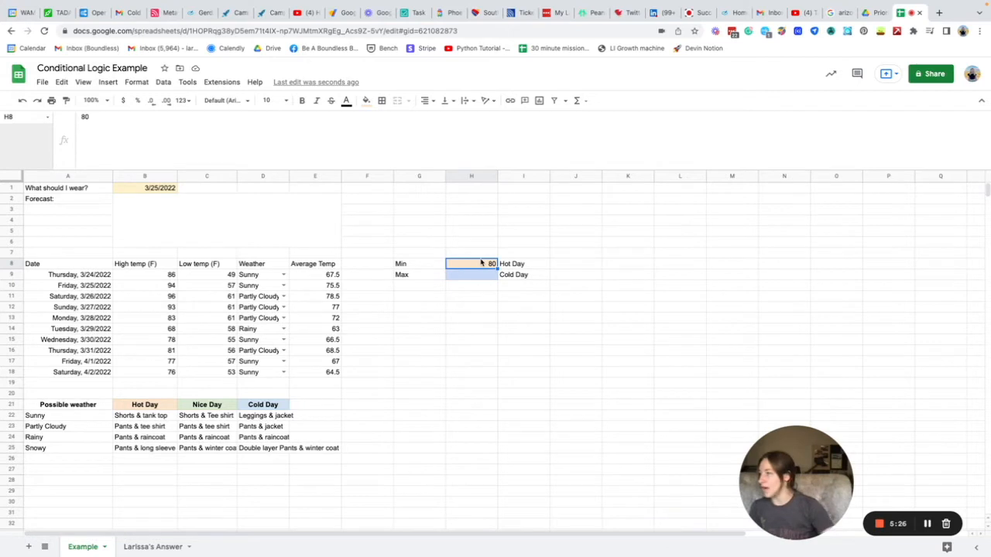
pyautogui.write('75')
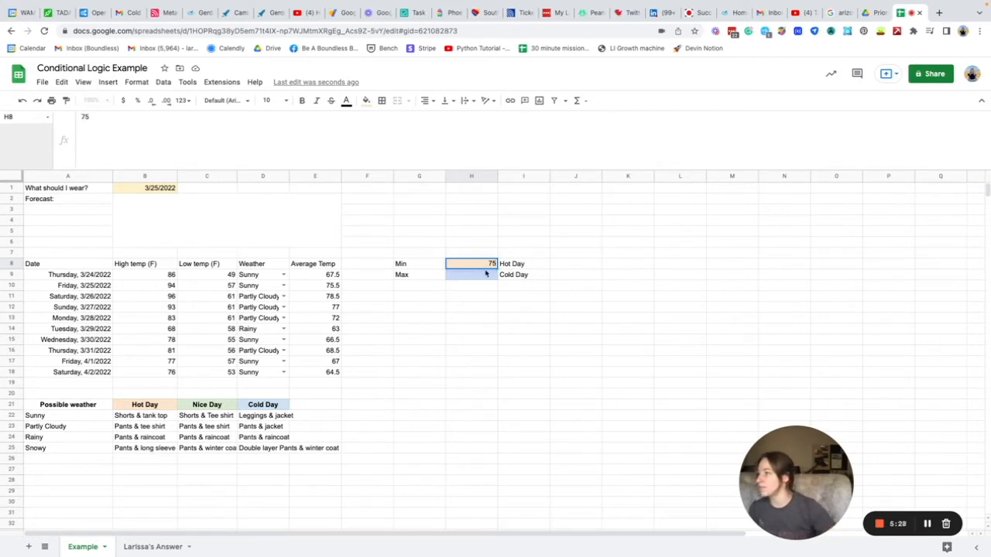
pyautogui.press('Return')
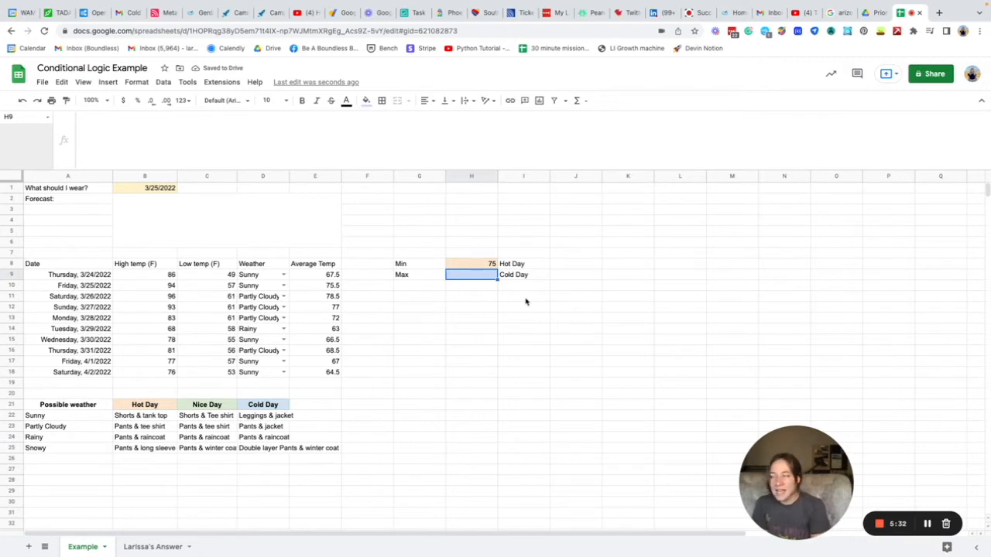
pyautogui.write('65')
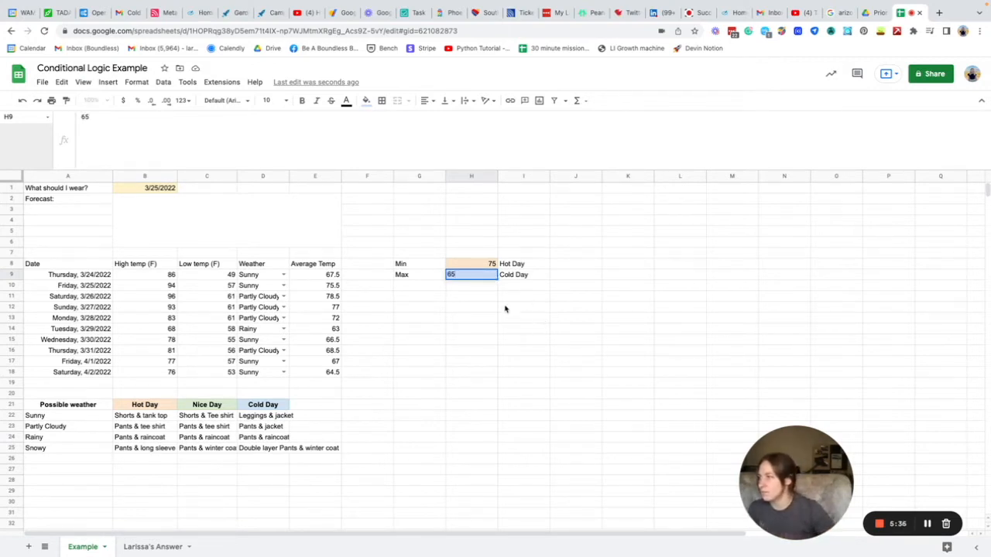
pyautogui.click(500, 301)
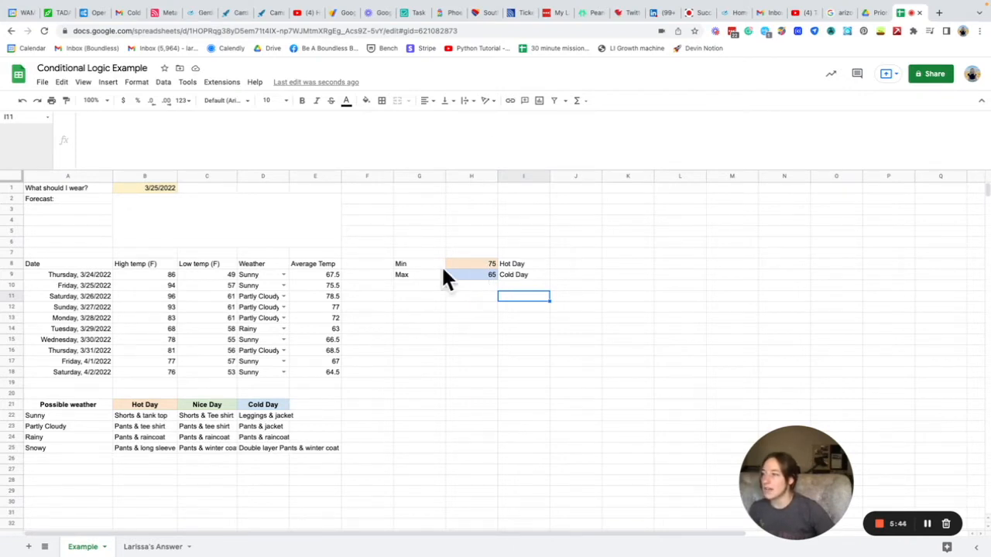
pyautogui.click(586, 365)
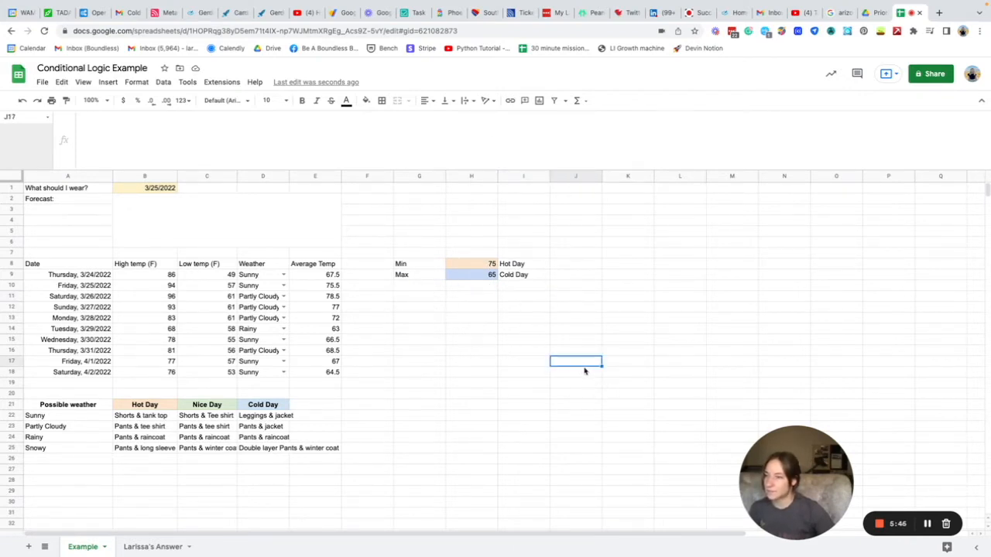
# Move the temperature key from G8:I9 two columns over to I8:K9.
pyautogui.click(391, 266)
pyautogui.moveTo(396, 266); pyautogui.dragTo(597, 272)
pyautogui.click(593, 332)
# Add the column header Warm/Cold in F8, beside Average Temp.
pyautogui.click(387, 269)
pyautogui.write('Warm/Cold')
pyautogui.press('Return')
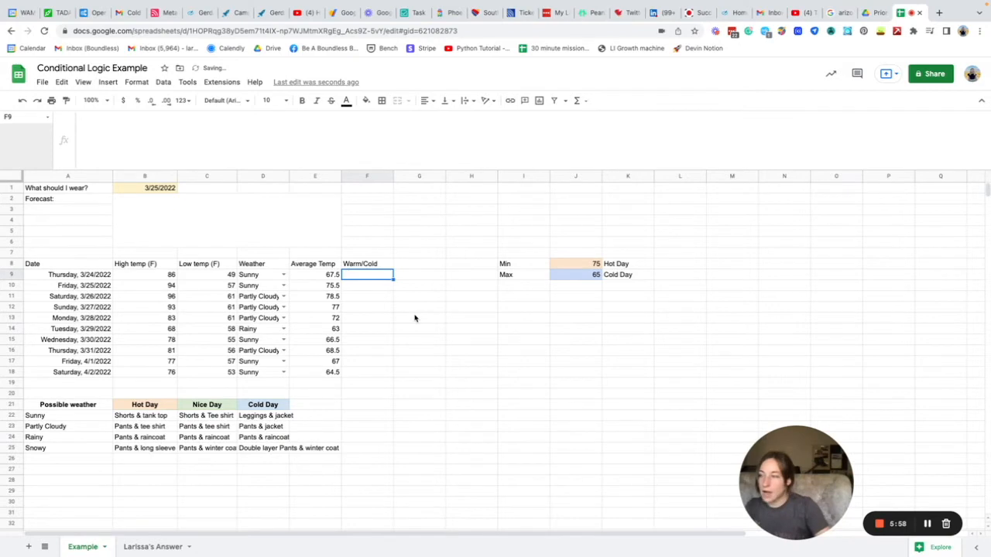
# Start an IF formula in F9 that refers to the row's average temperature as $E9, with the column locked.
pyautogui.write('=')
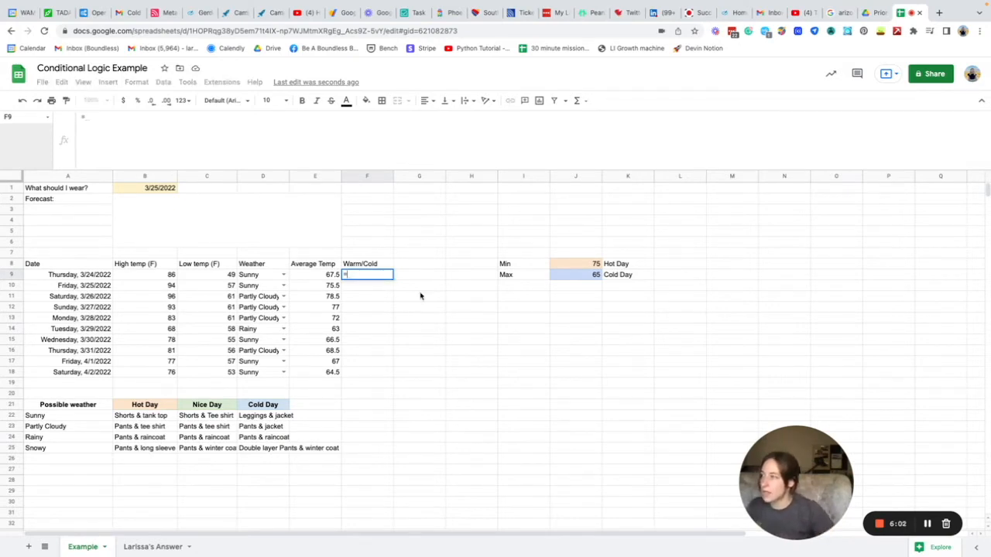
pyautogui.click(212, 134)
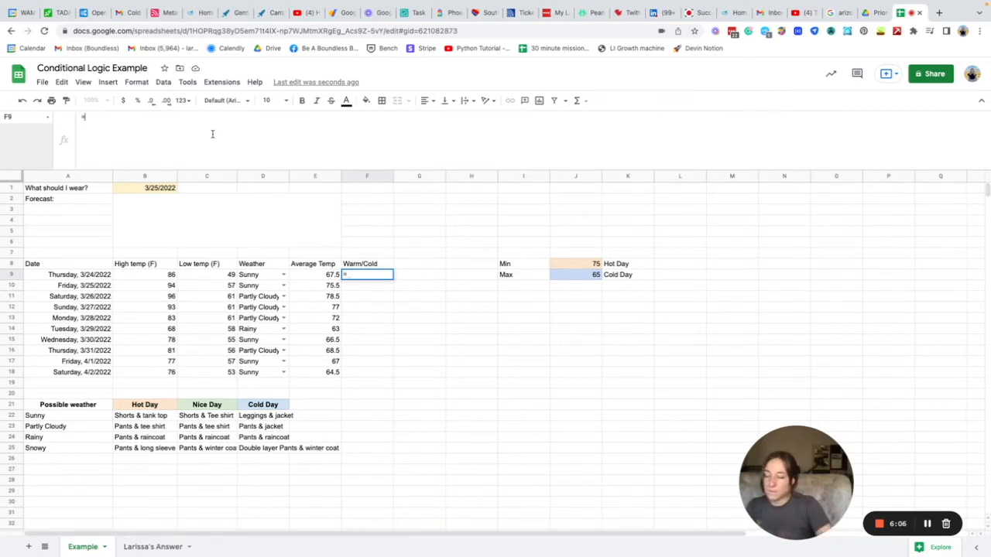
pyautogui.write('if')
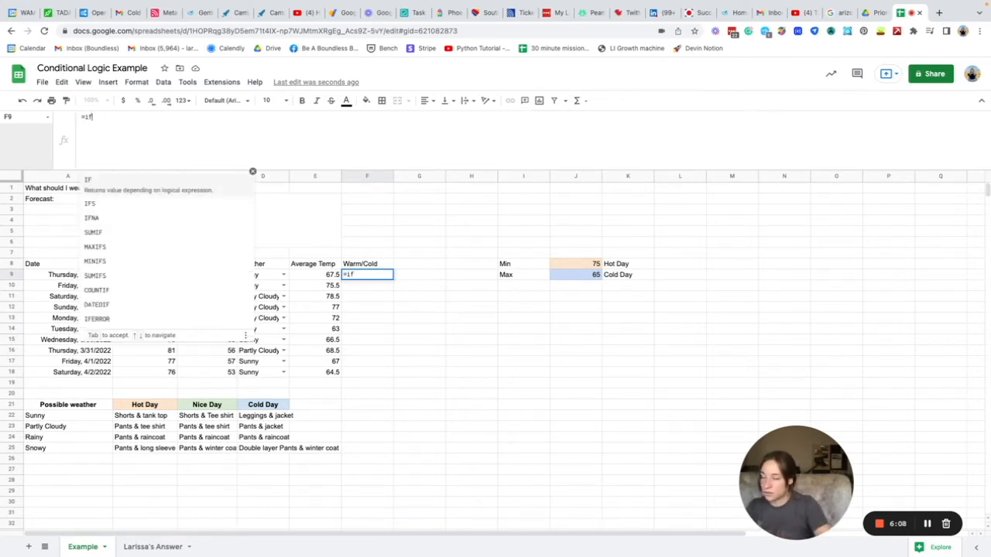
pyautogui.write('(')
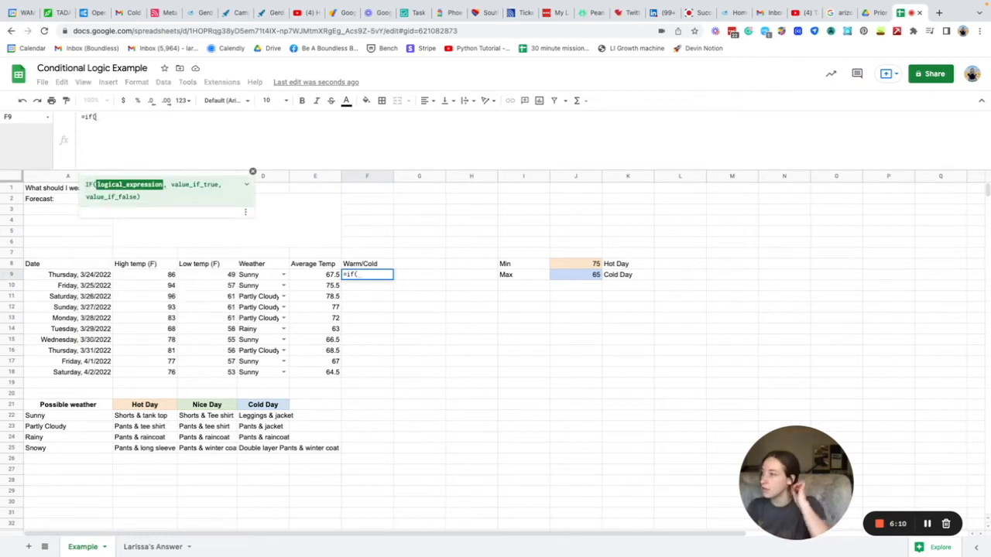
pyautogui.click(311, 275)
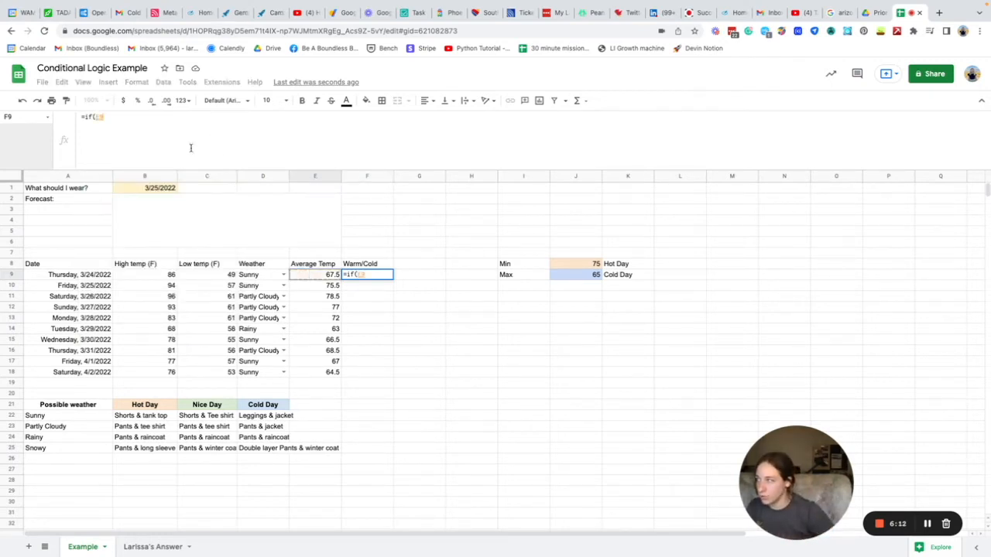
pyautogui.click(98, 116)
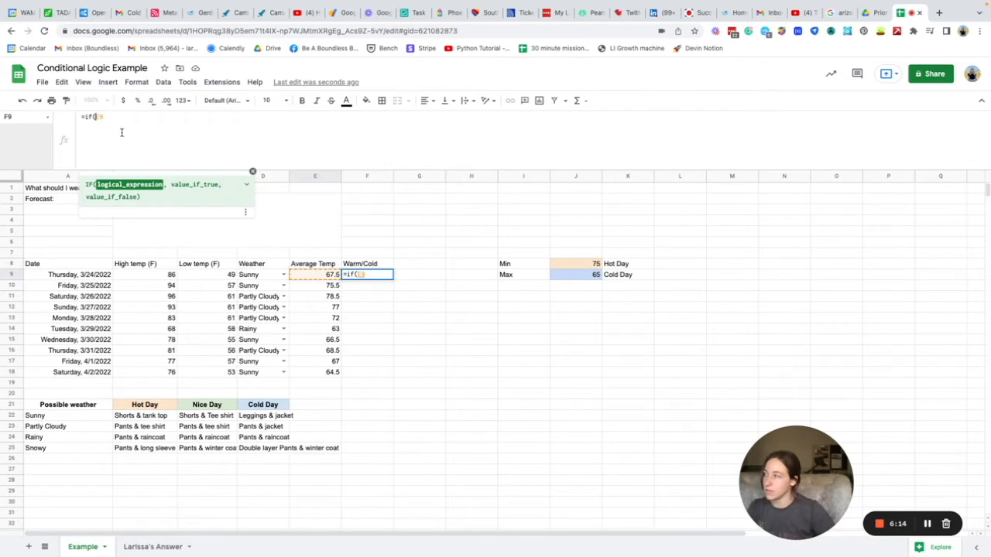
pyautogui.write('$')
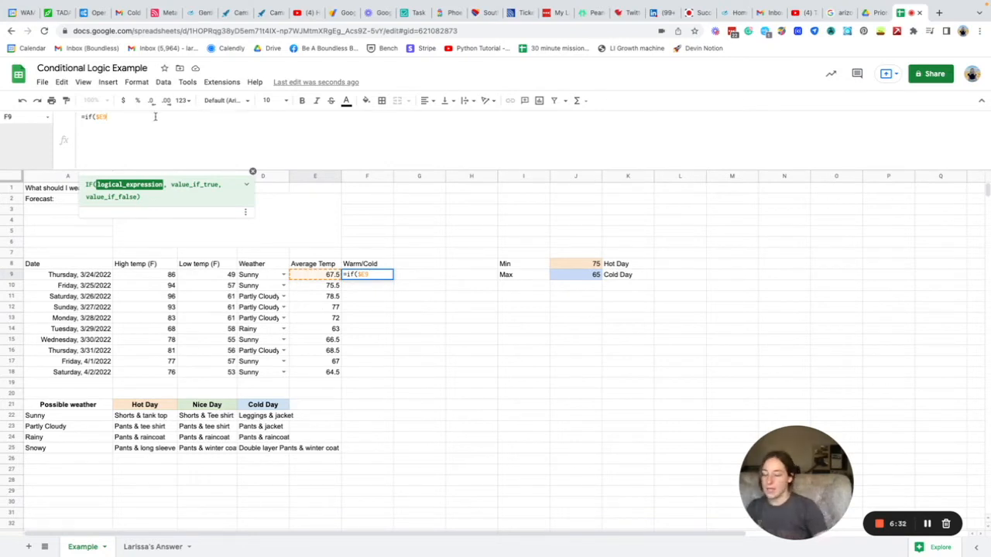
# Complete the IF condition as $E9>=$J$8, comparing the average with the absolutely referenced Hot Day minimum.
pyautogui.write('>')
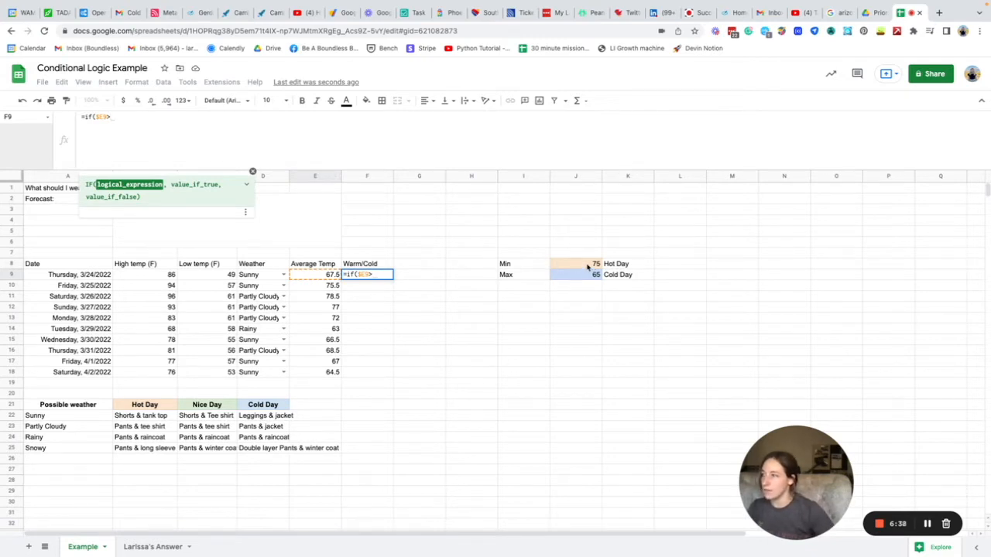
pyautogui.write('=')
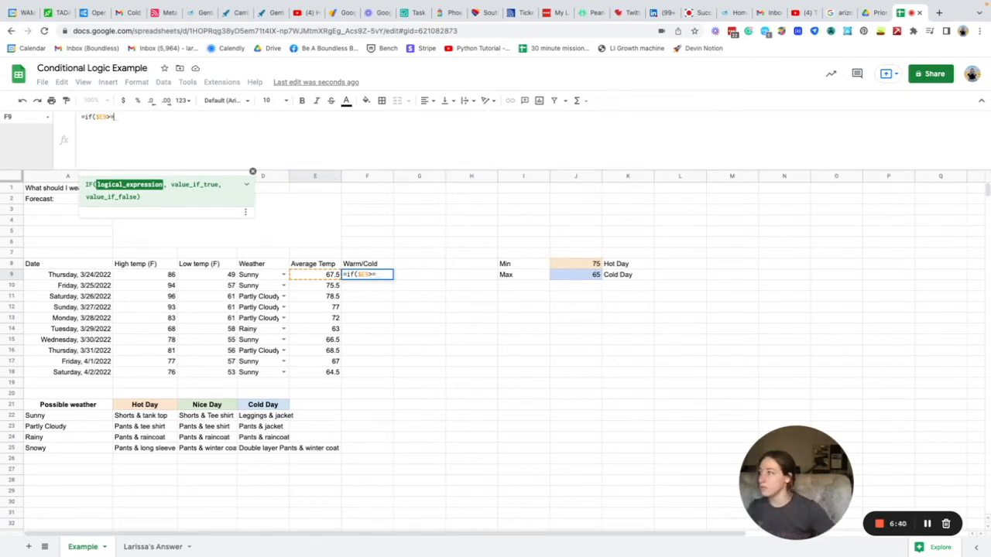
pyautogui.click(582, 267)
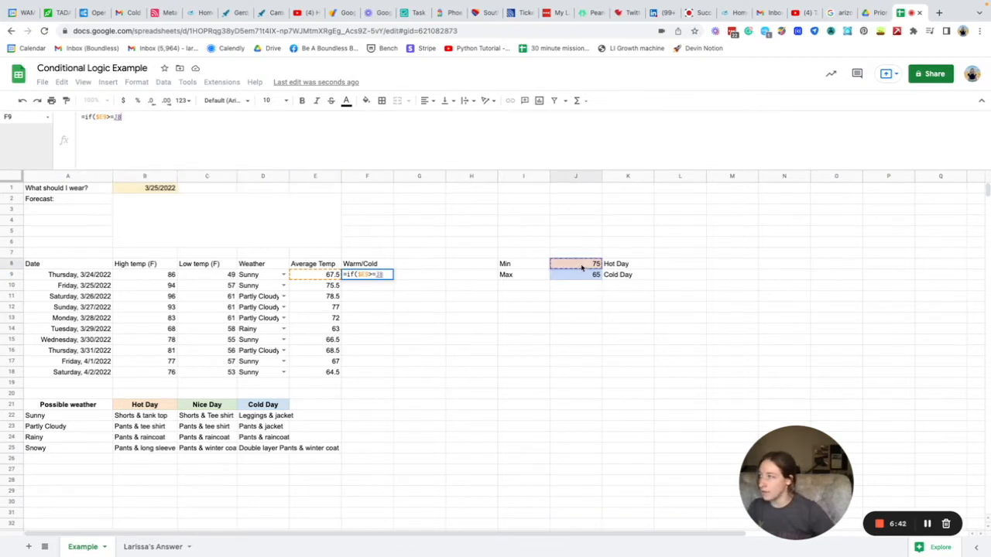
pyautogui.click(118, 117)
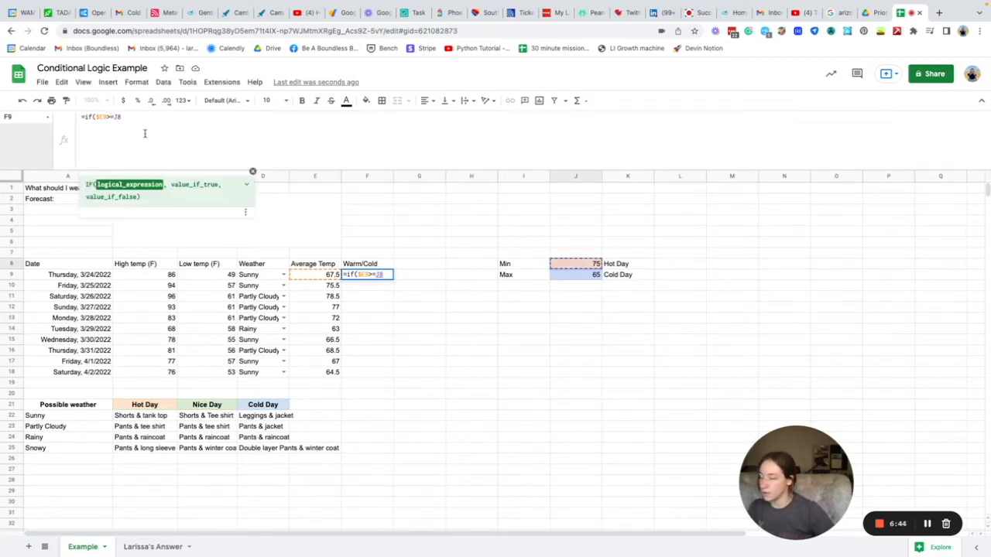
pyautogui.write('$')
pyautogui.write('$J$')
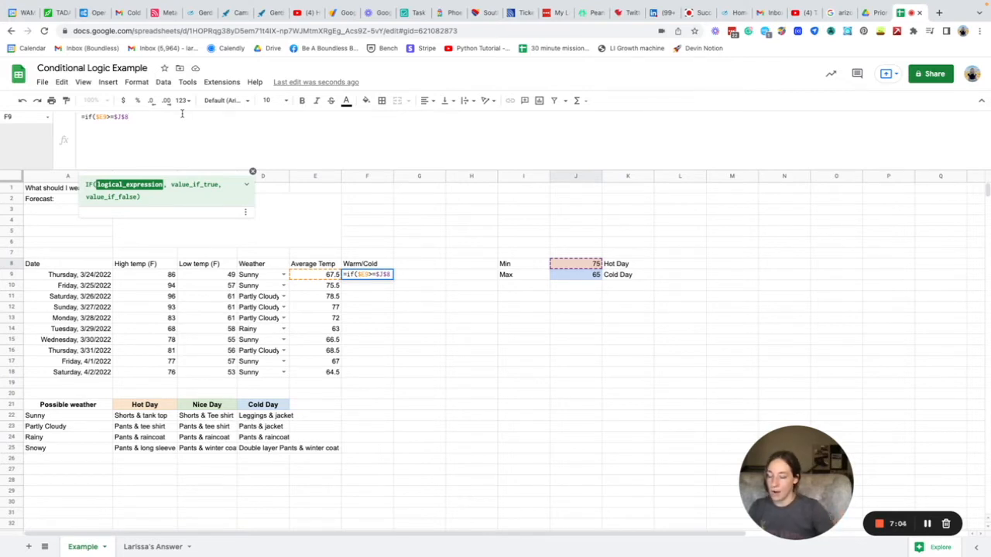
# Use the Hot Day label as the value if true, referenced absolutely as $K$8.
pyautogui.write(',')
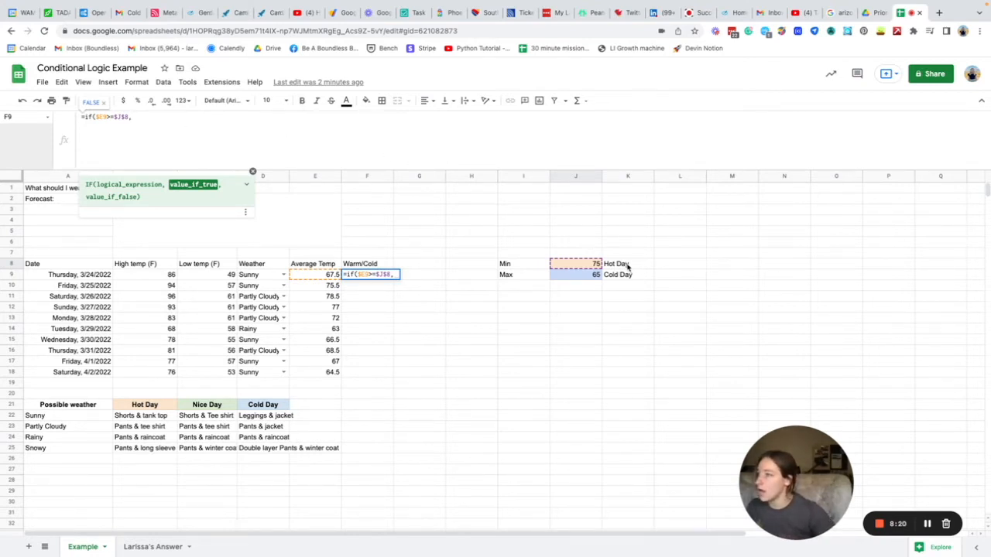
pyautogui.click(627, 266)
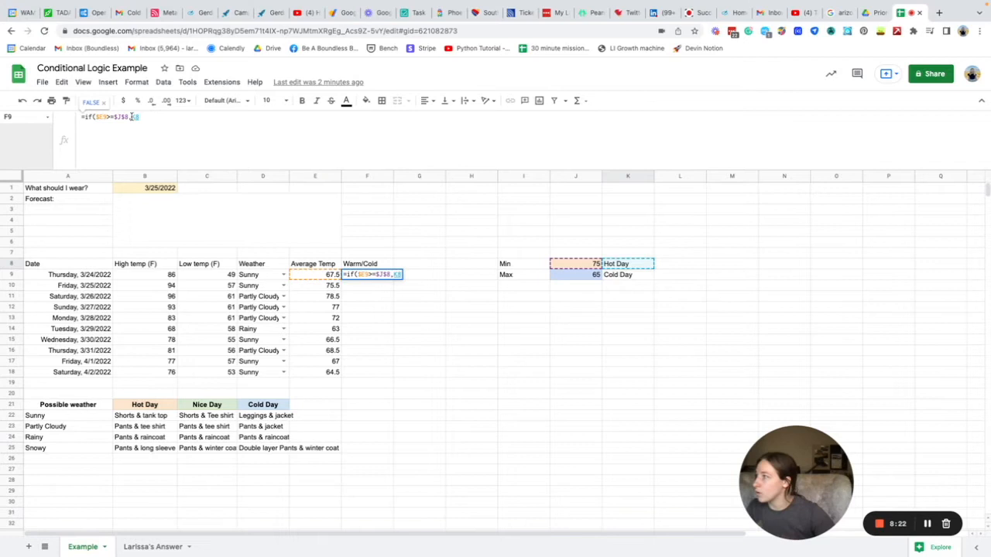
pyautogui.press('F4')
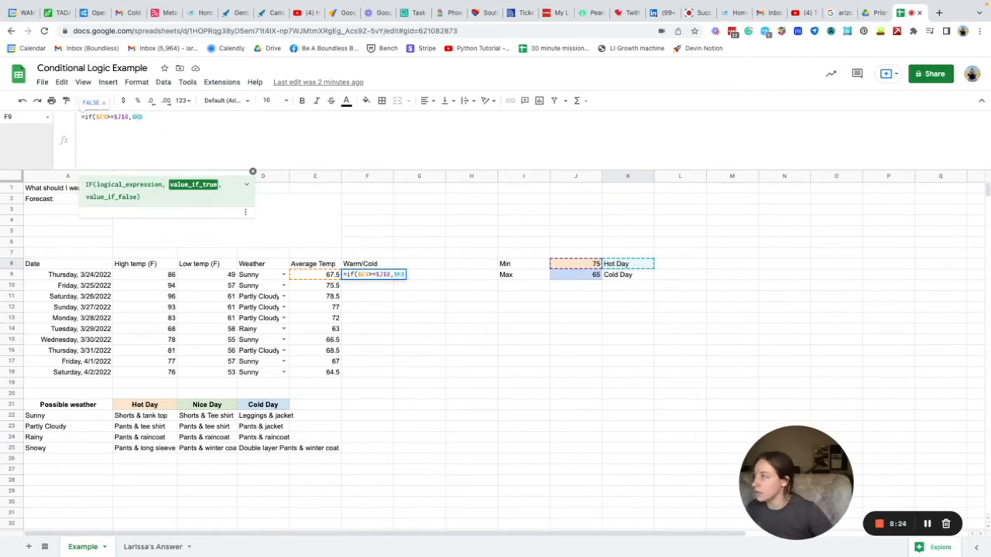
pyautogui.write(',$K$8')
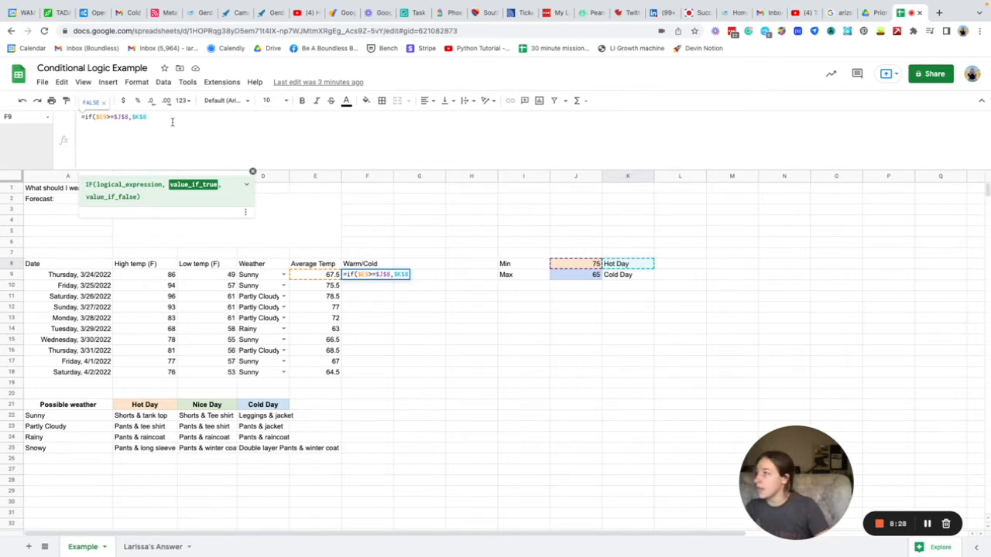
# Nest a second IF as the value if false, with the condition $E9>$J$9 against the Cold Day maximum.
pyautogui.write(',')
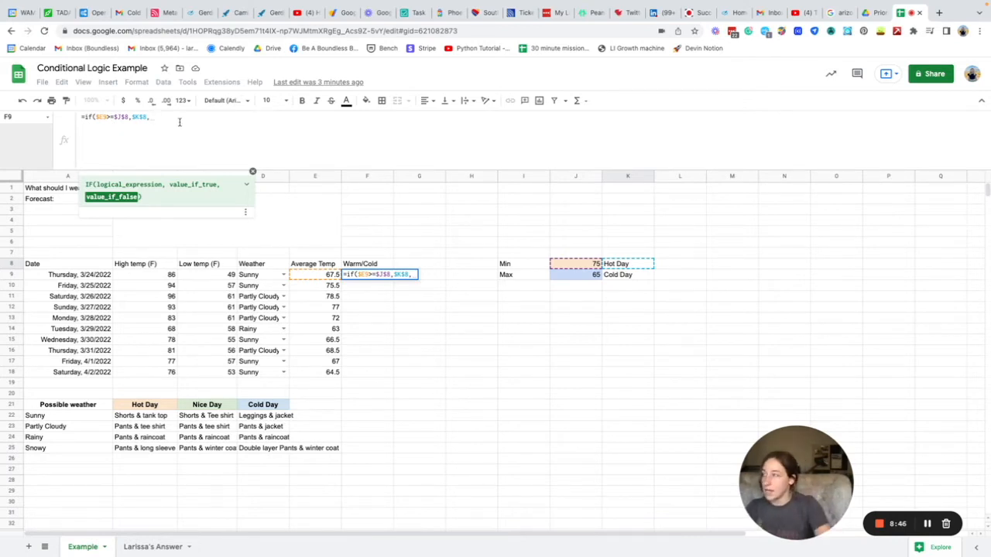
pyautogui.write('if(')
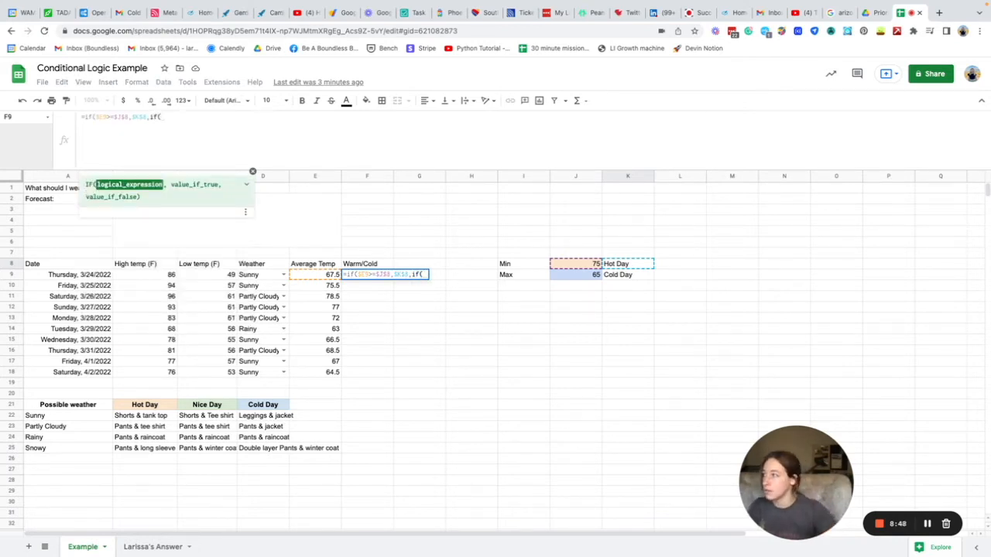
pyautogui.click(328, 276)
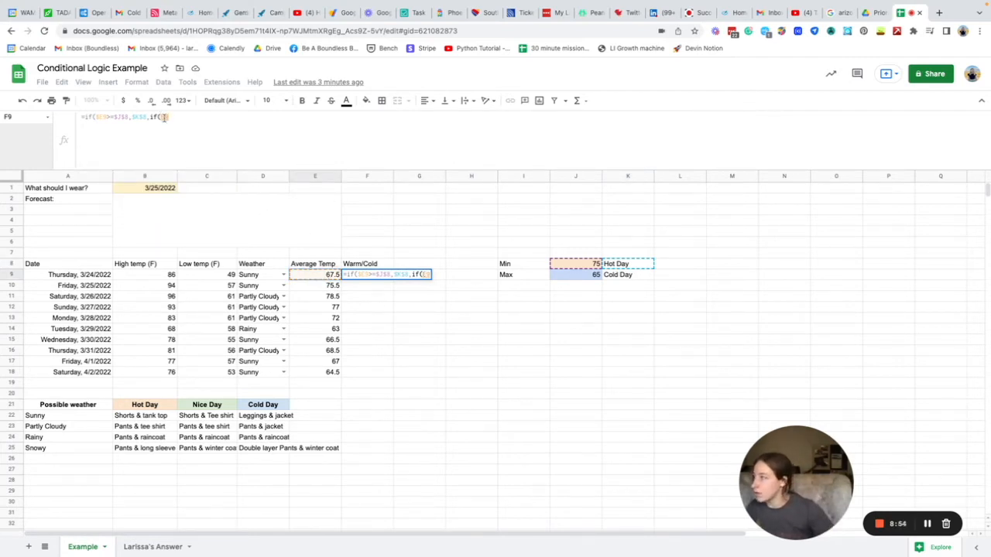
pyautogui.click(161, 117)
pyautogui.write('$E9')
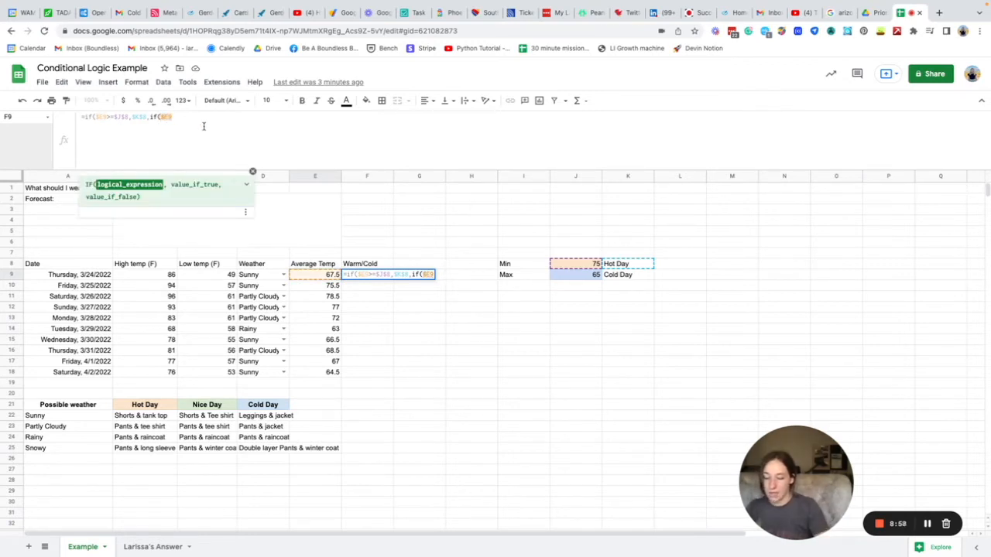
pyautogui.write('>=')
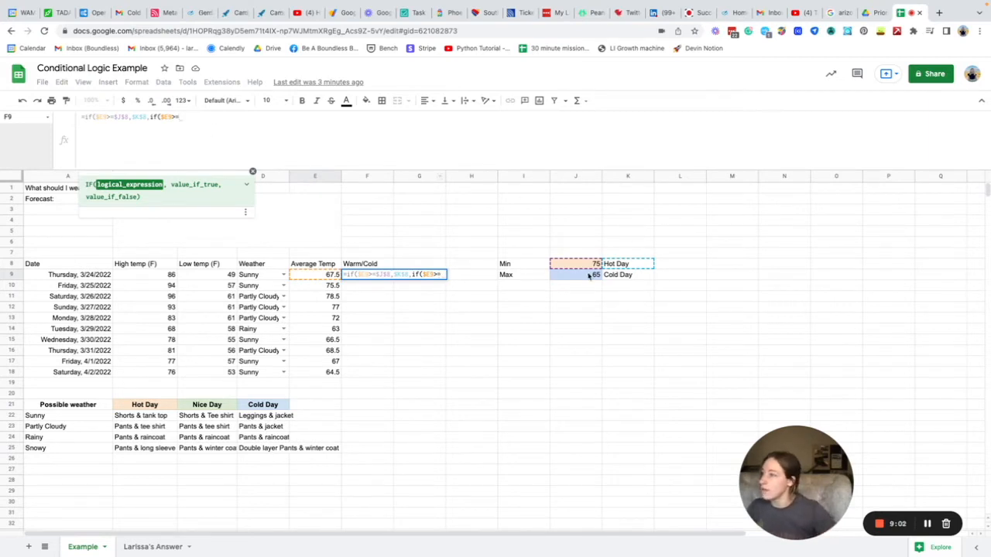
pyautogui.click(588, 276)
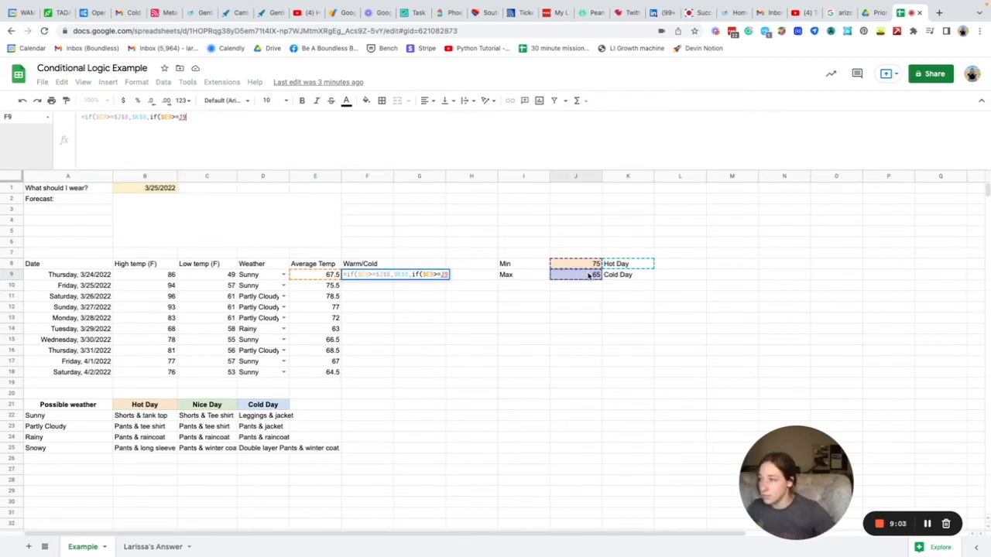
pyautogui.click(179, 118)
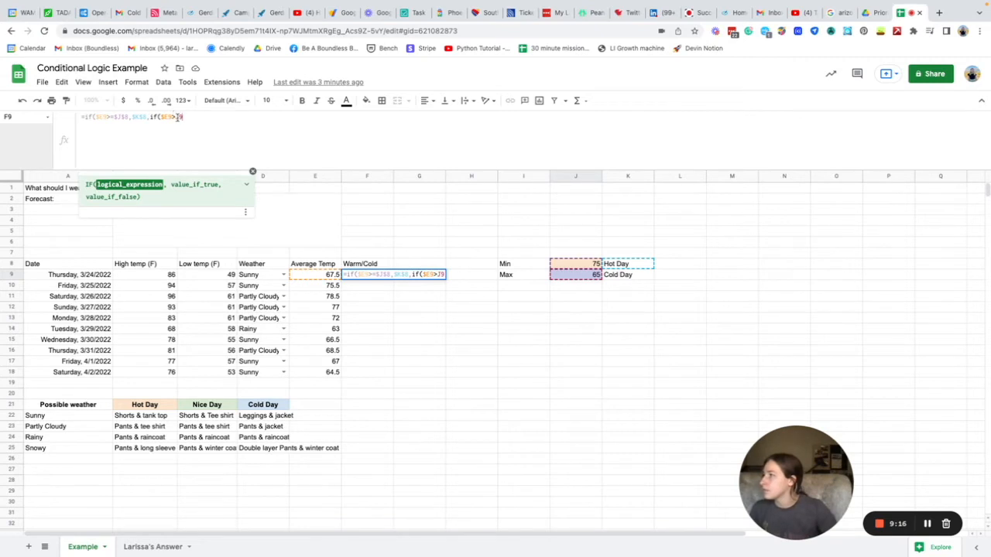
pyautogui.write('$J$9')
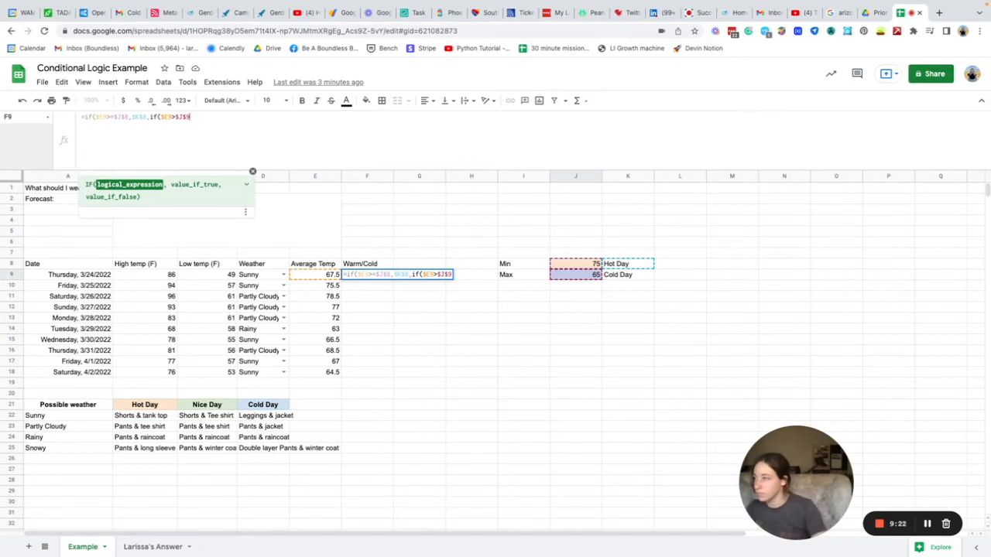
# Enter the text "Nice Day" as the nested IF's value if true, followed by a comma.
pyautogui.write(',"')
pyautogui.press('BackSpace')
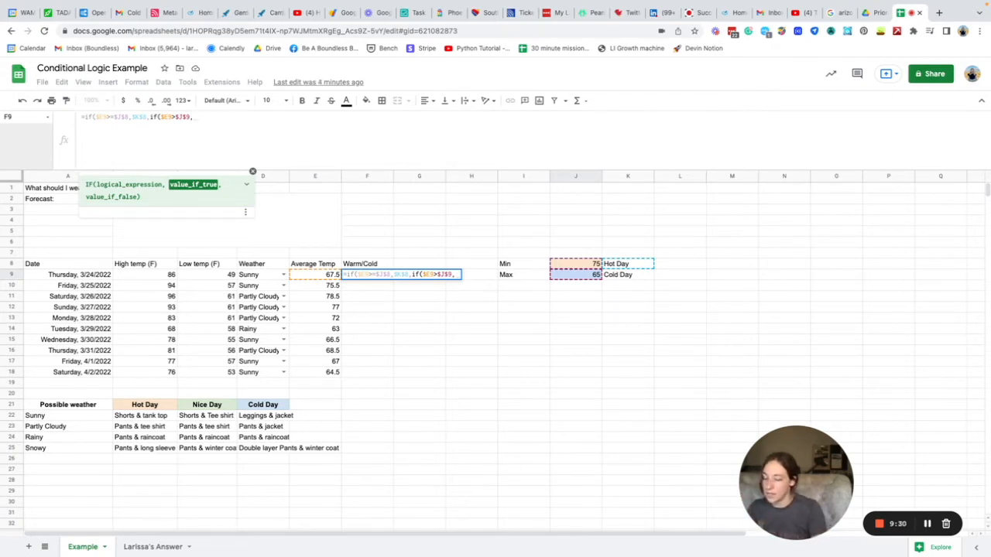
pyautogui.write('"')
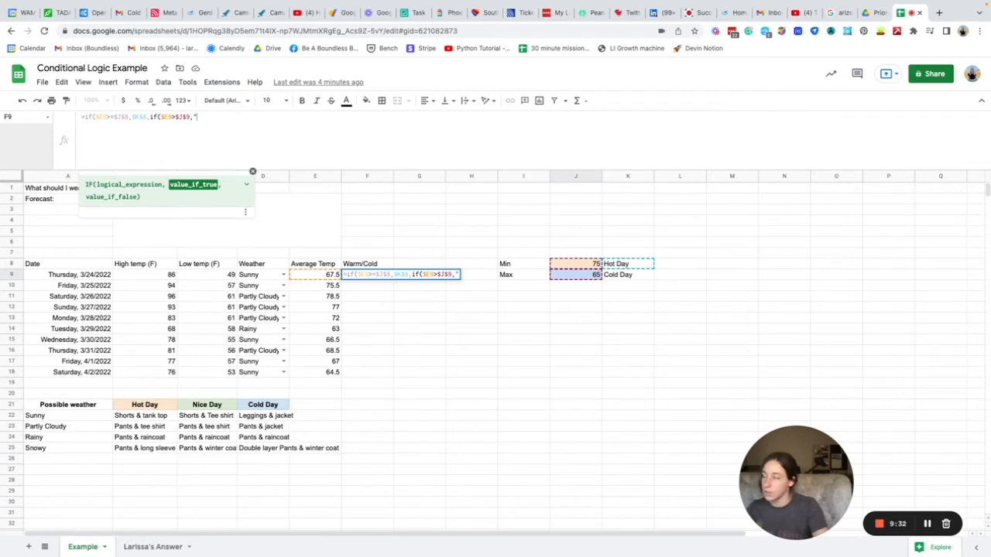
pyautogui.write('Nice Day')
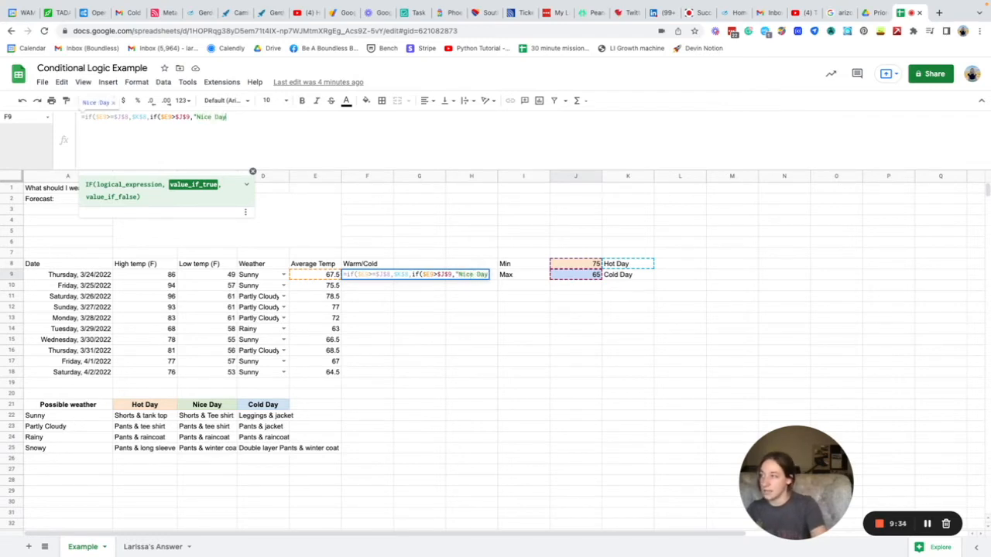
pyautogui.write('"')
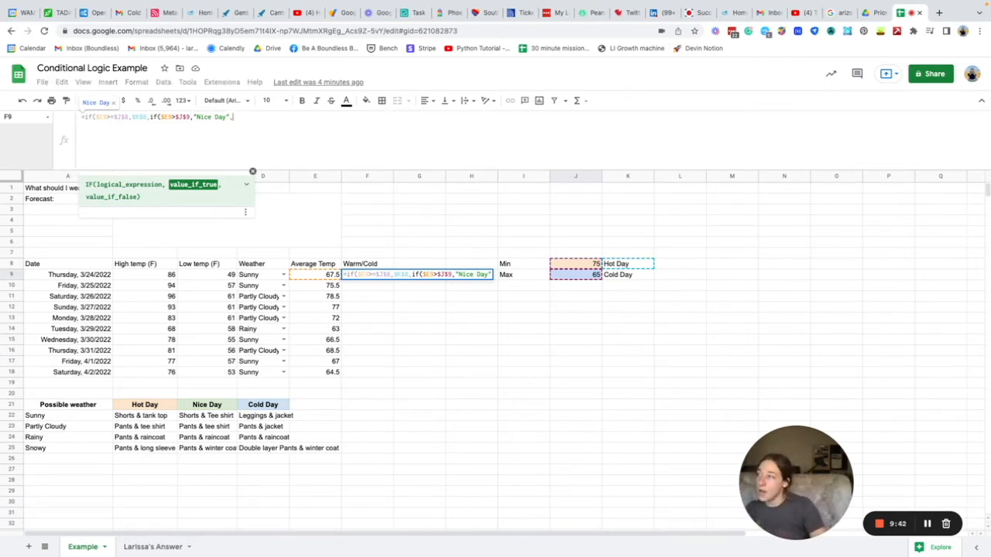
# Change the nested IF's condition to $E9<=$J$9 and remove its "Nice Day" value if true.
pyautogui.write(',')
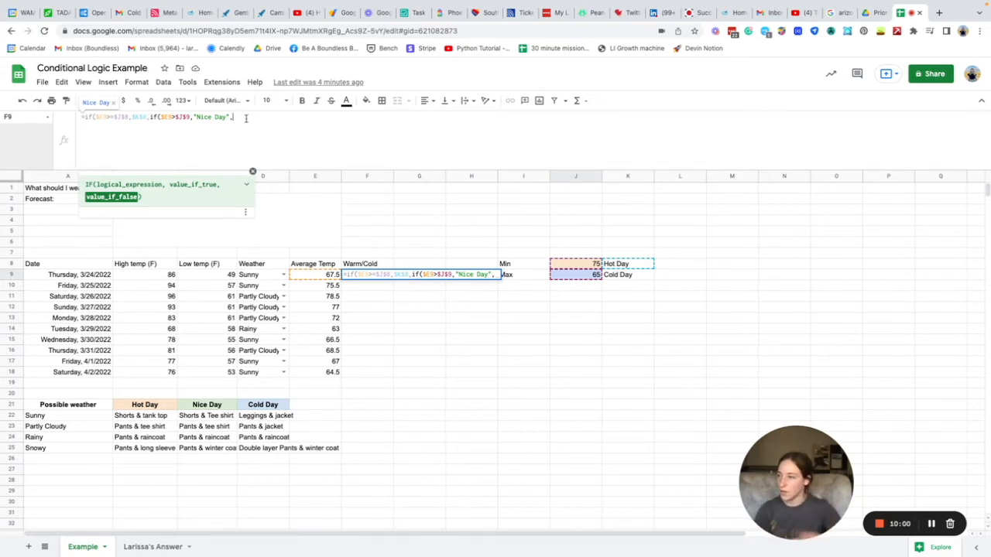
pyautogui.click(170, 117)
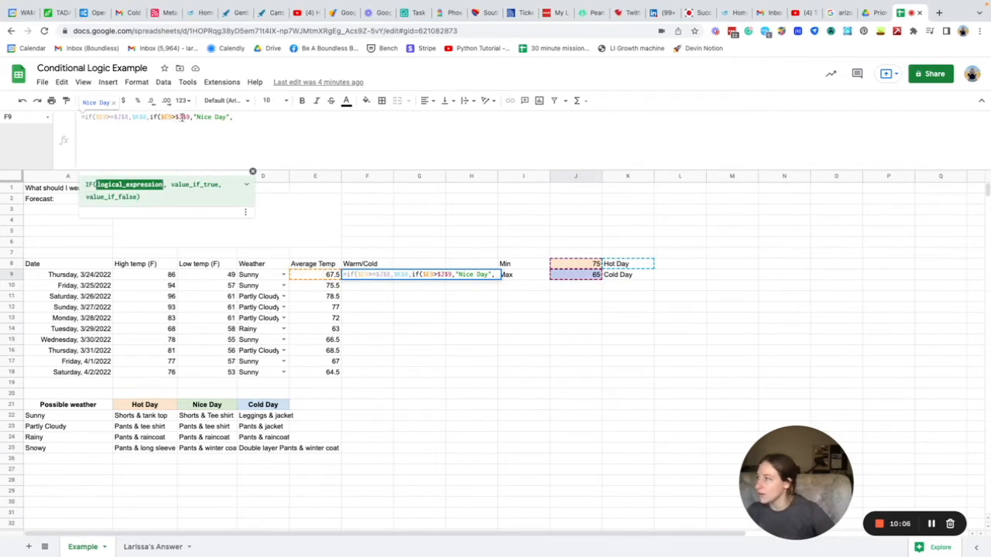
pyautogui.write('<=')
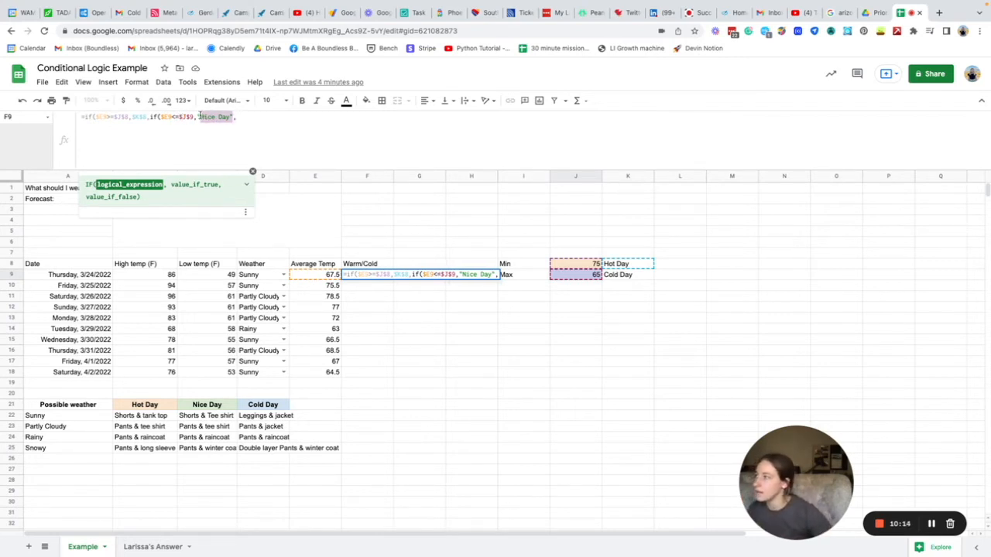
pyautogui.write(',')
pyautogui.moveTo(237, 116); pyautogui.dragTo(197, 116)
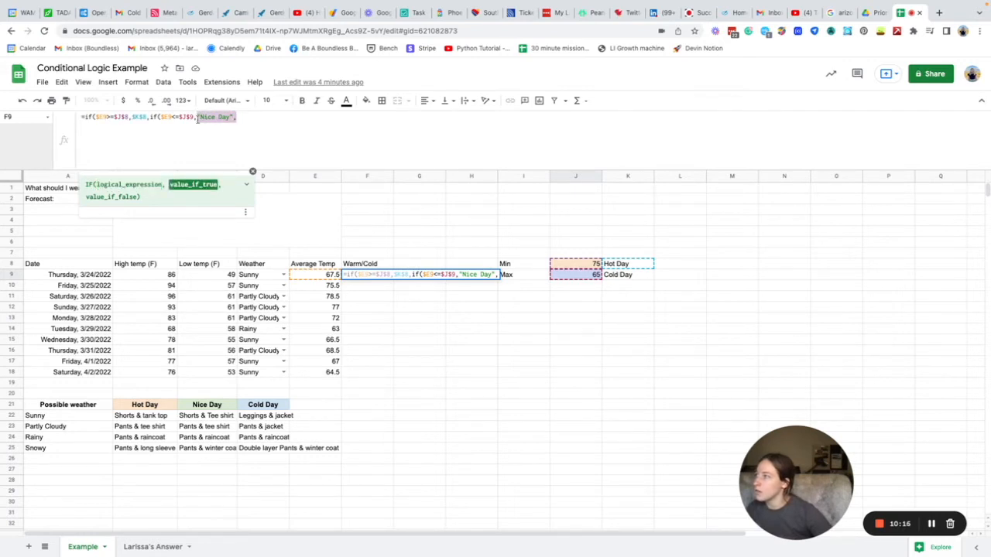
pyautogui.press('BackSpace')
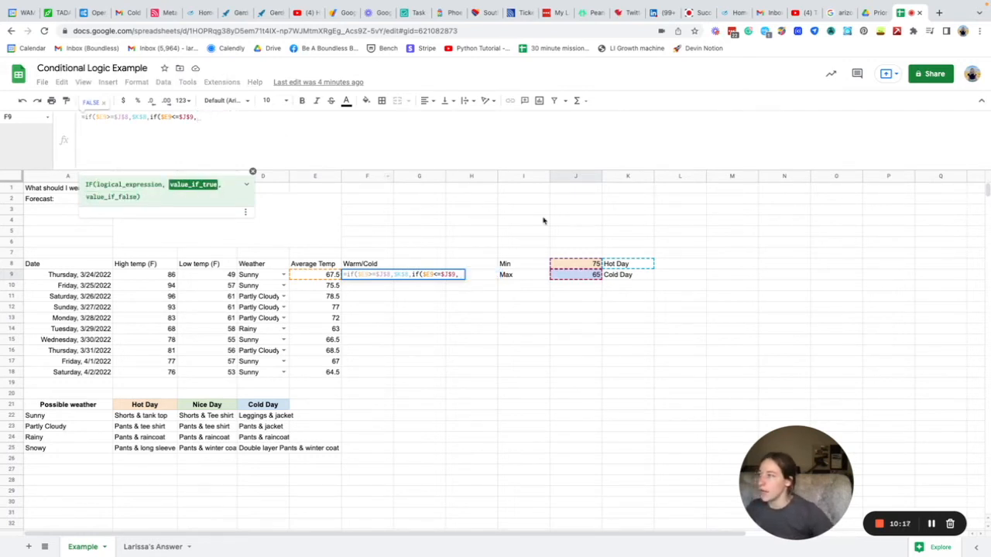
# Use the Cold Day label as the nested IF's value if true, referenced absolutely as $K$9 and followed by a comma.
pyautogui.click(634, 275)
pyautogui.click(195, 116)
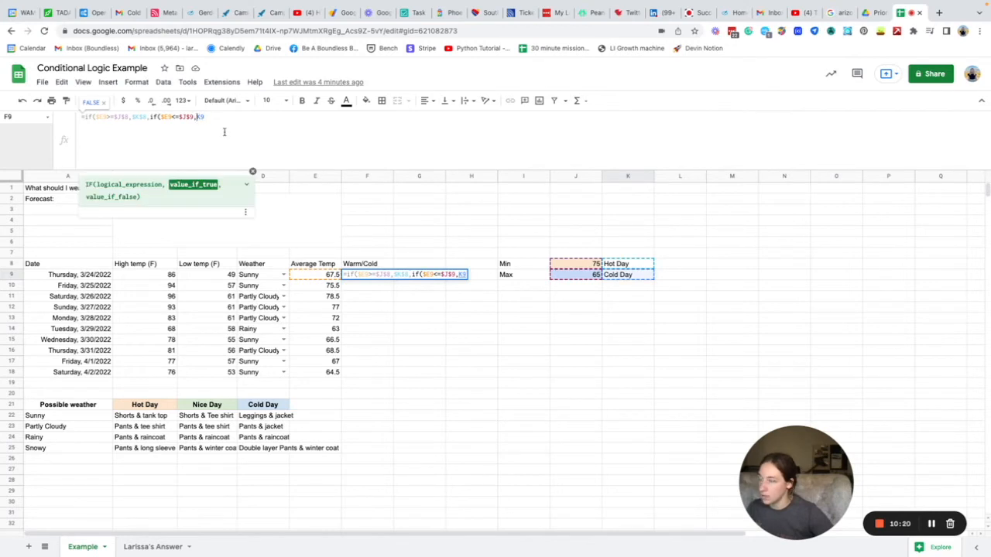
pyautogui.write('$')
pyautogui.press('Right')
pyautogui.write('$')
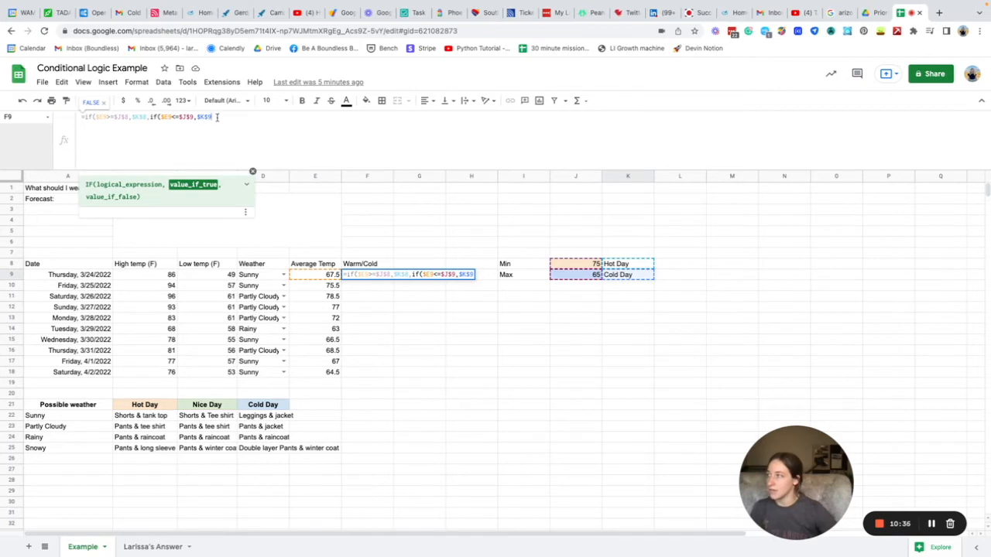
pyautogui.write(',')
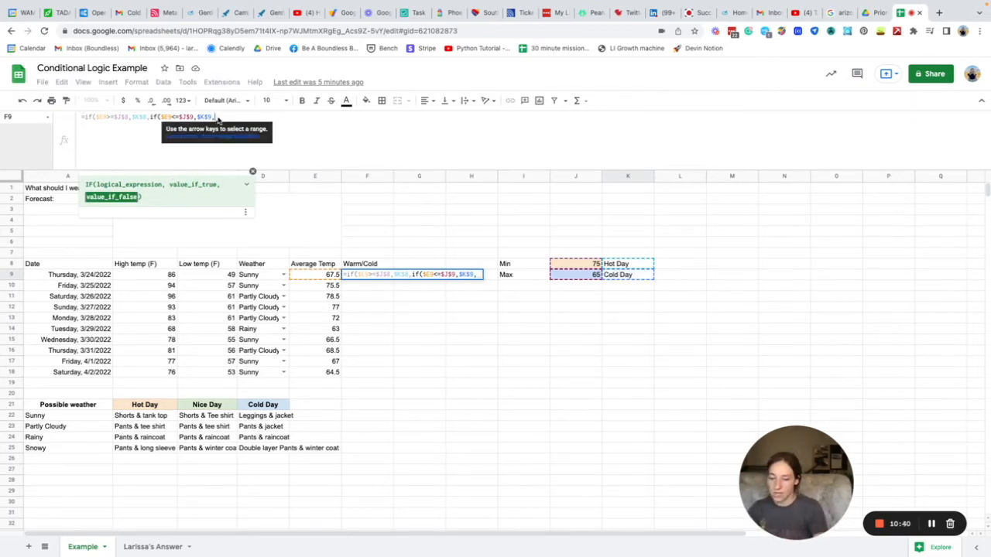
# Finish the formula with "Nice Day" as the value if false and accept the suggested autofill for the Warm/Cold column.
pyautogui.write('"Nice Day')
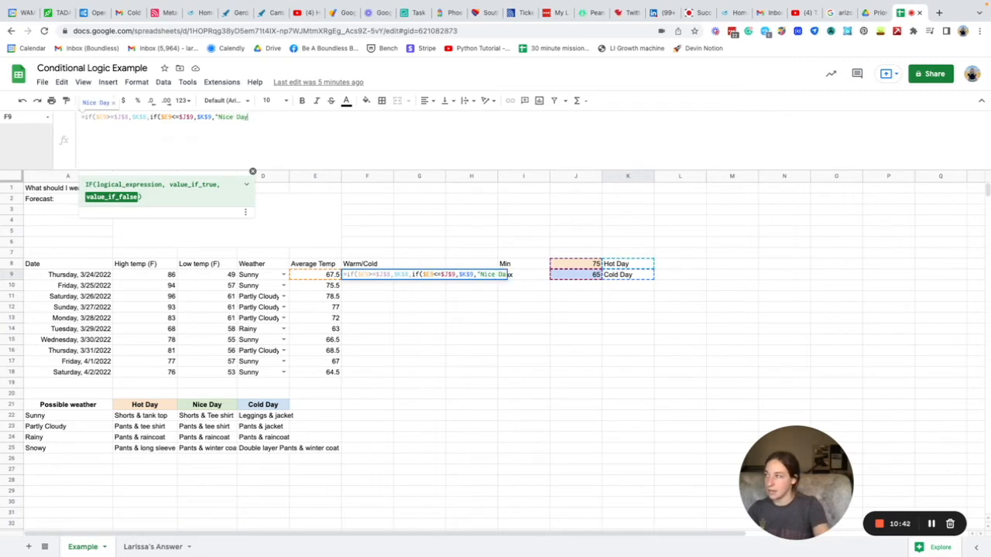
pyautogui.write('")')
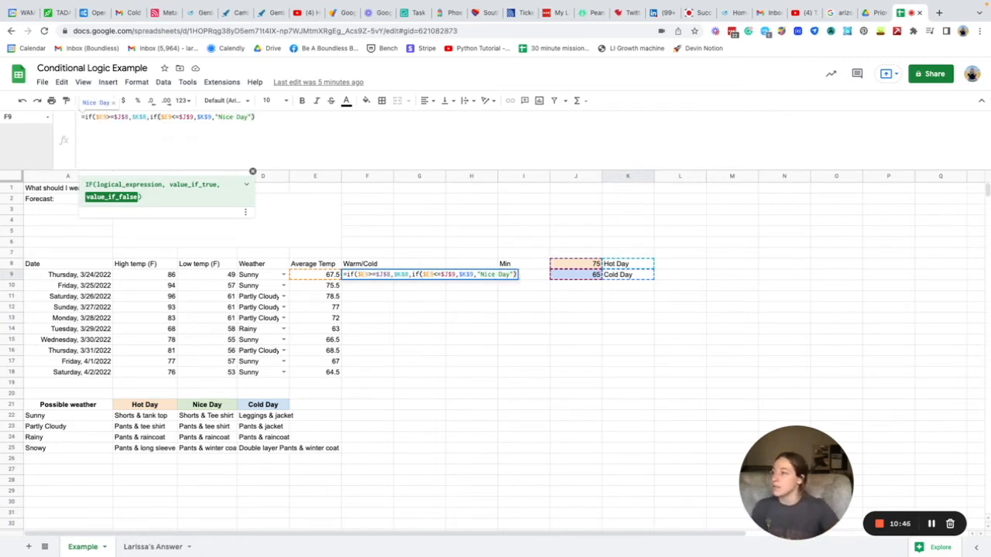
pyautogui.press('Return')
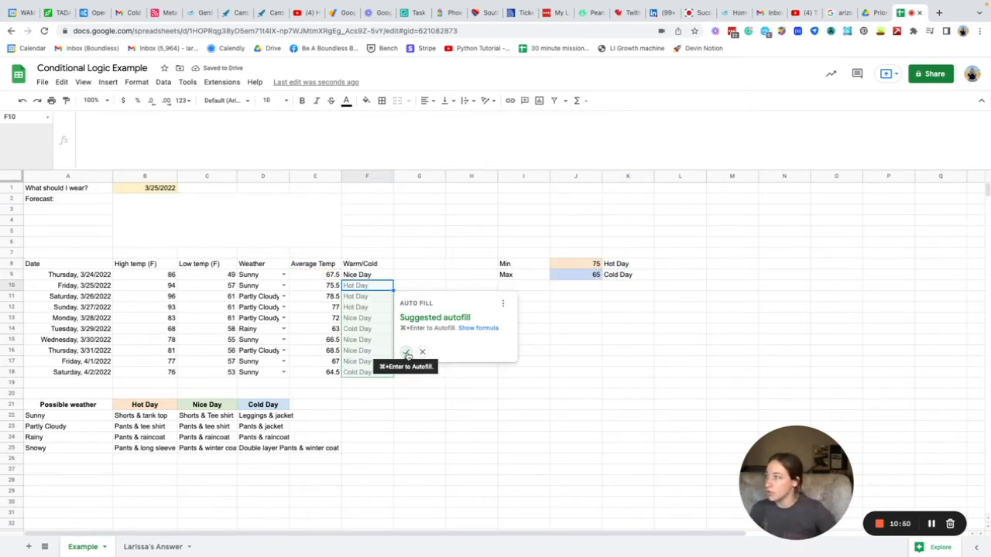
pyautogui.click(407, 353)
# Try the Cold Day label reference in F9 as $K9, without the absolute row, and fill the formula down to F18.
pyautogui.click(379, 277)
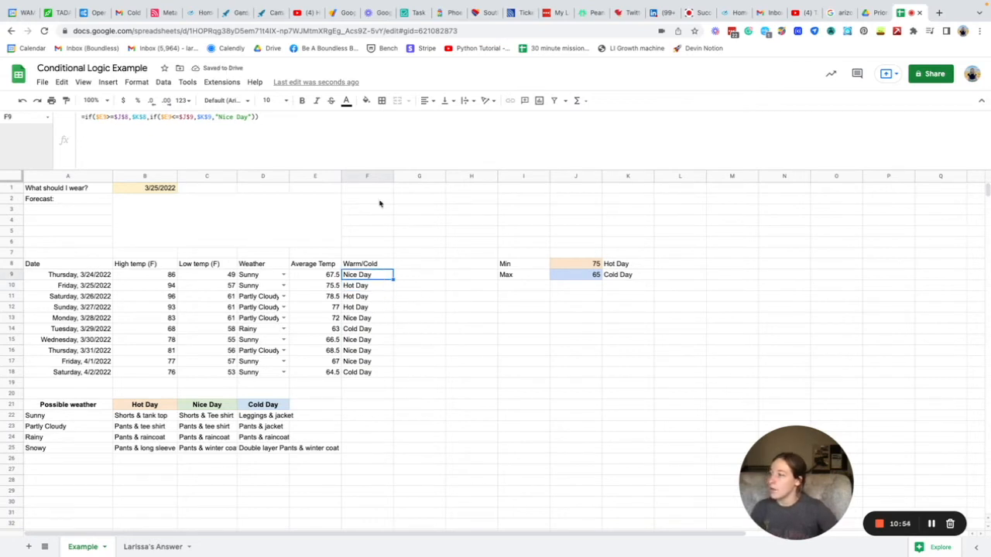
pyautogui.doubleClick(206, 116)
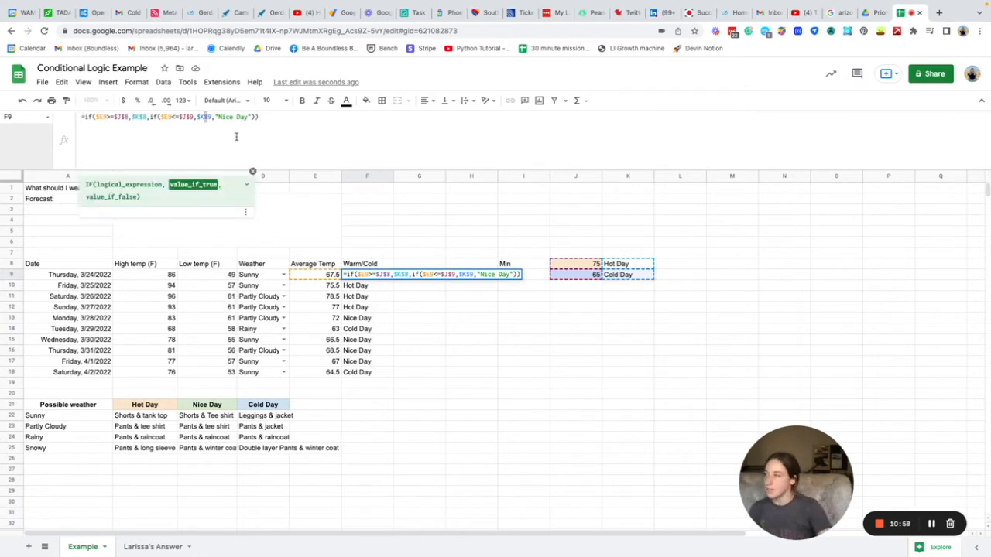
pyautogui.press('BackSpace')
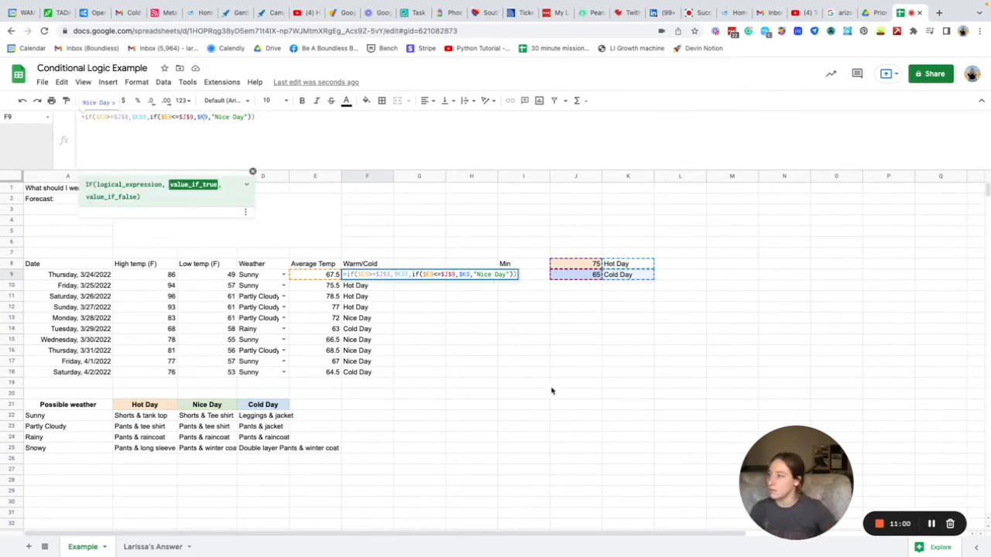
pyautogui.click(551, 389)
pyautogui.click(372, 278)
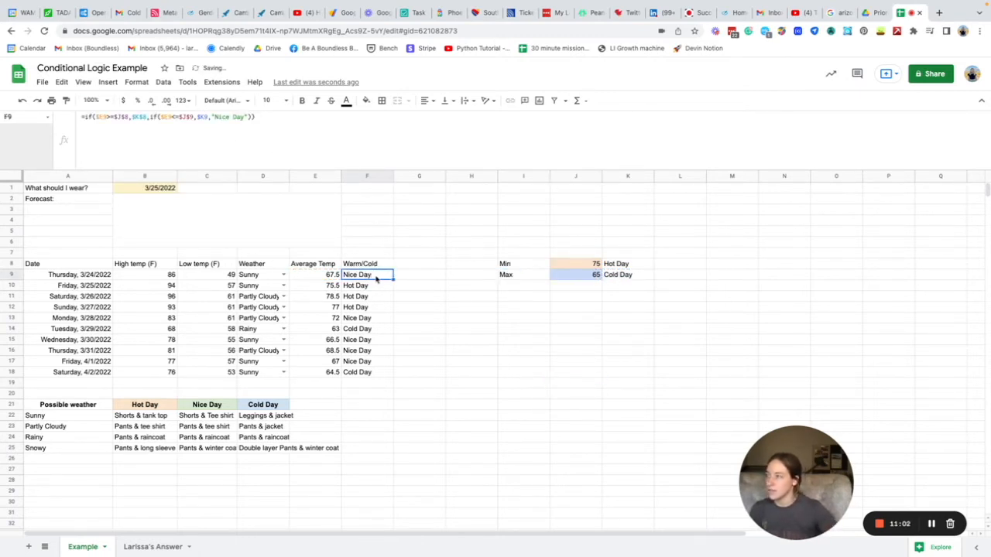
pyautogui.moveTo(392, 279); pyautogui.dragTo(394, 370)
# Check how the Cold Day label reference shifts in the formulas of F10 and F11.
pyautogui.click(375, 285)
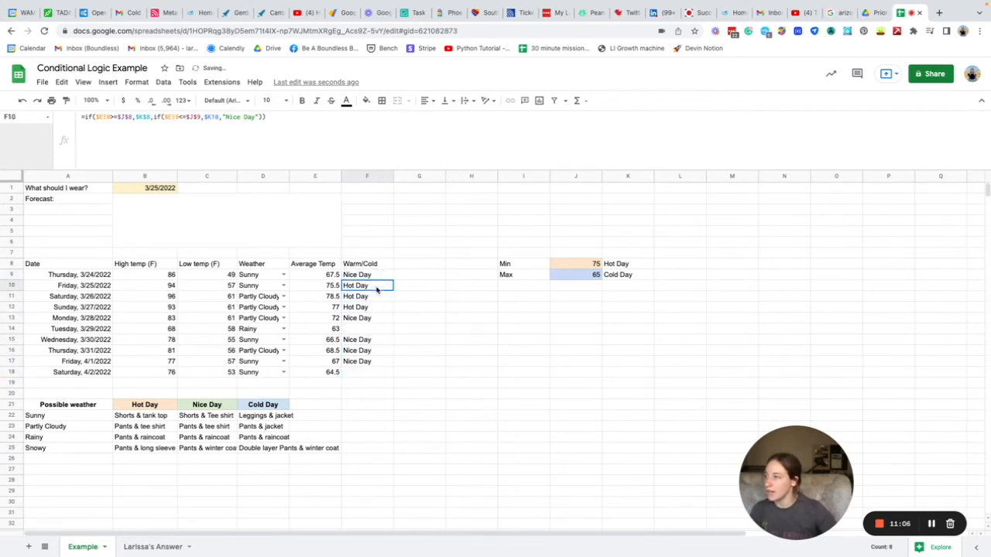
pyautogui.click(377, 298)
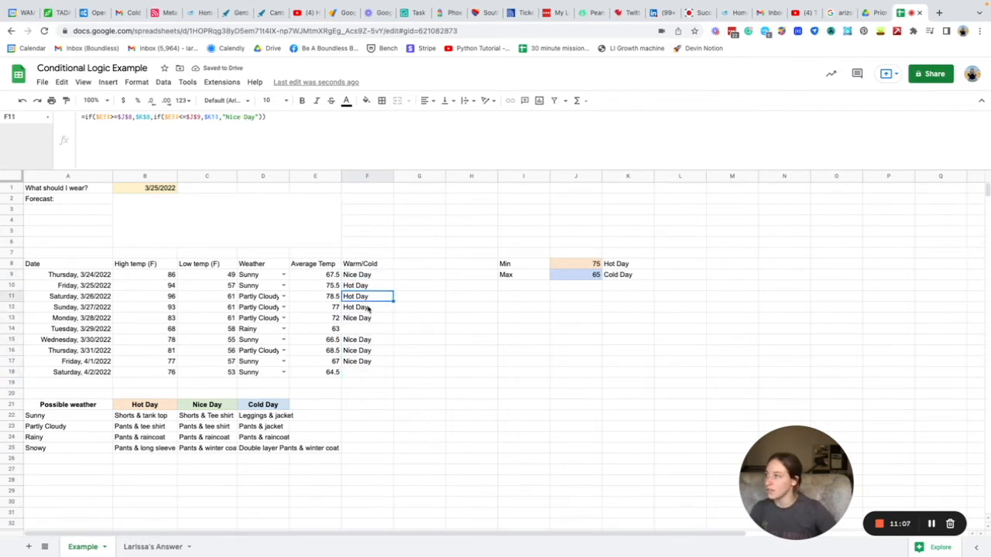
pyautogui.click(278, 118)
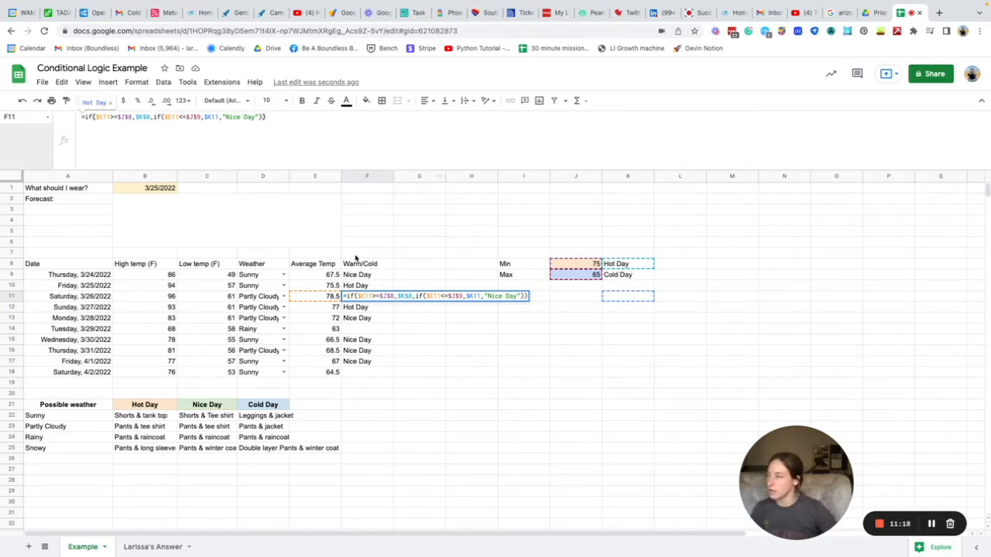
# Make the Cold Day label reference in F9 absolute again as $K$9 and fill the formula down to F18.
pyautogui.click(370, 277)
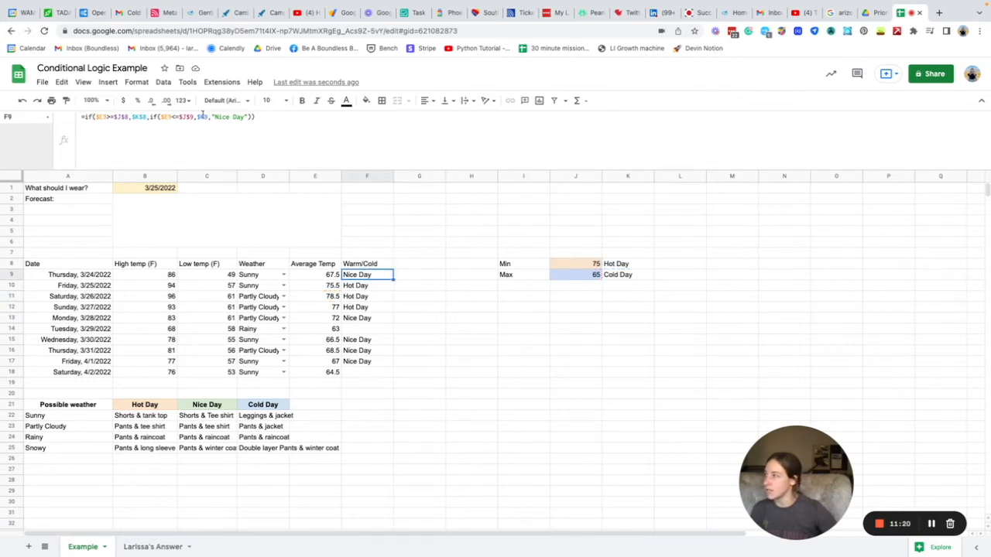
pyautogui.click(205, 116)
pyautogui.write('$')
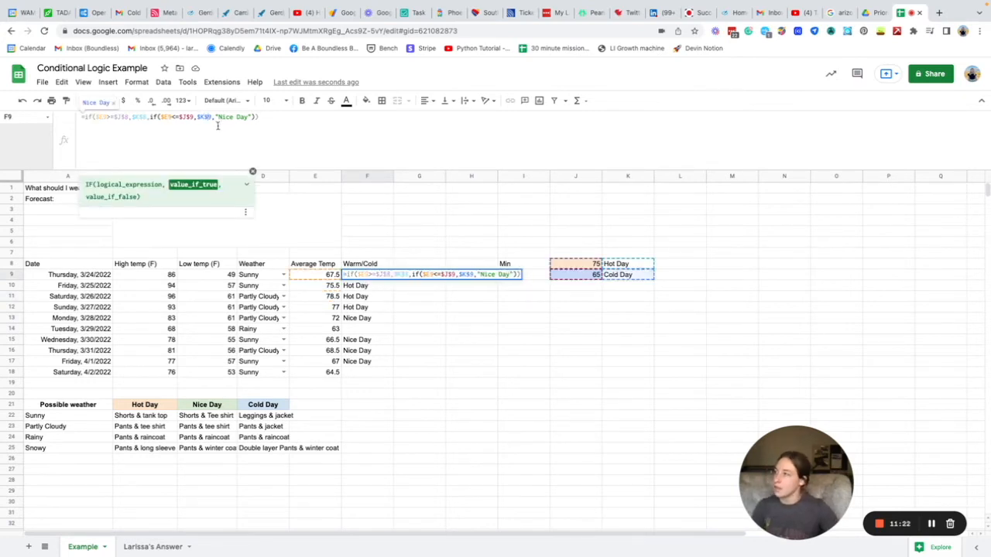
pyautogui.press('Return')
pyautogui.click(377, 274)
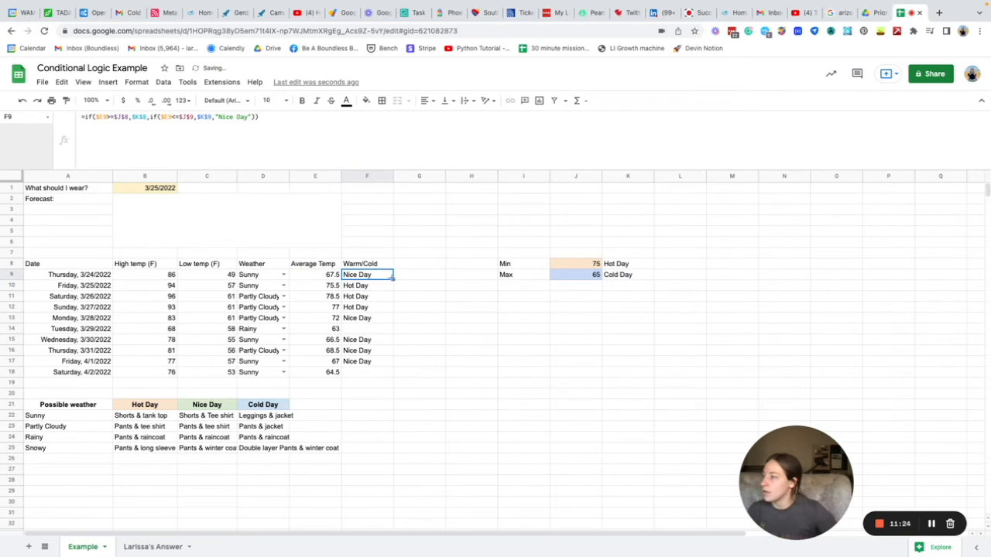
pyautogui.moveTo(392, 280); pyautogui.dragTo(458, 345)
pyautogui.click(464, 339)
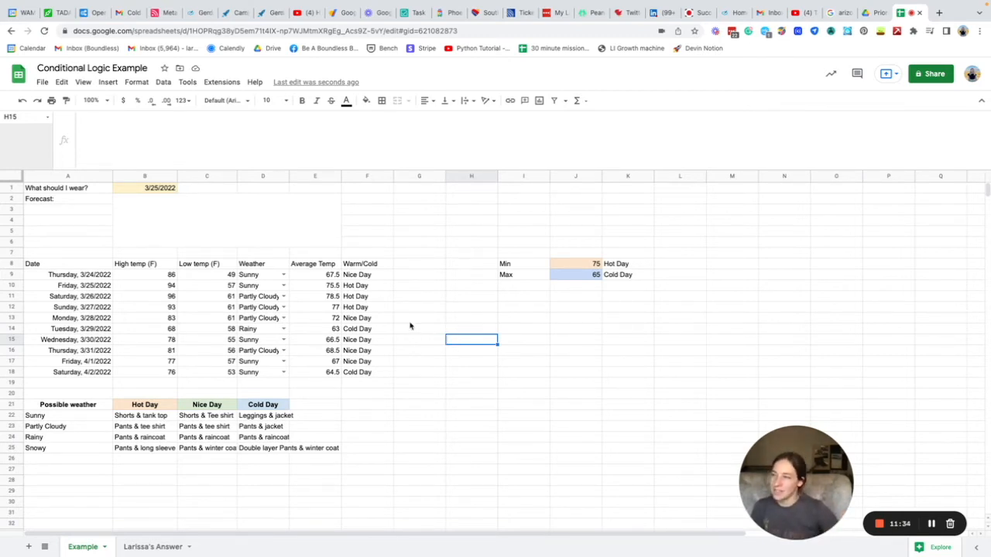
# Review the clothing table's day types and weather rows, and add the column header "Wear" in G8.
pyautogui.click(401, 268)
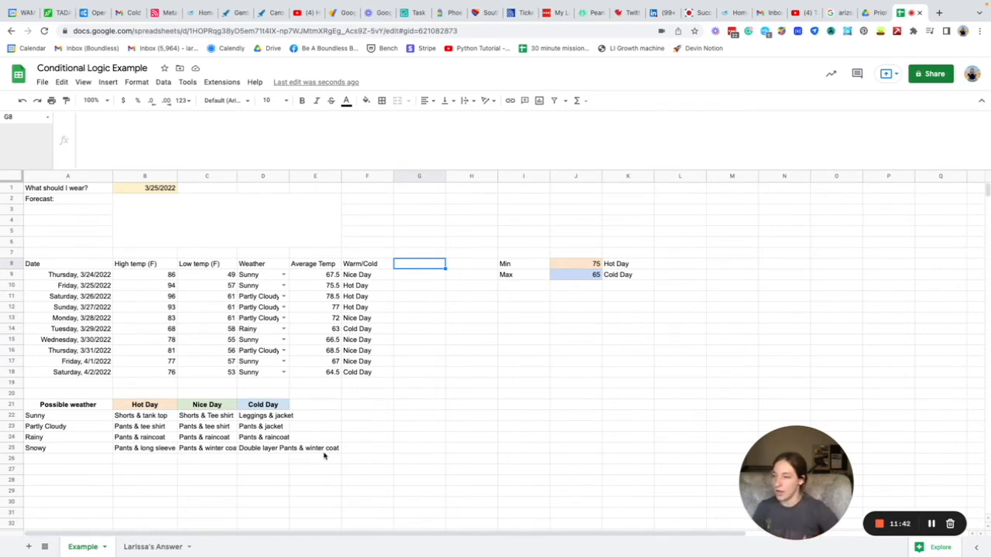
pyautogui.click(152, 408)
pyautogui.press('Right')
pyautogui.press('Right')
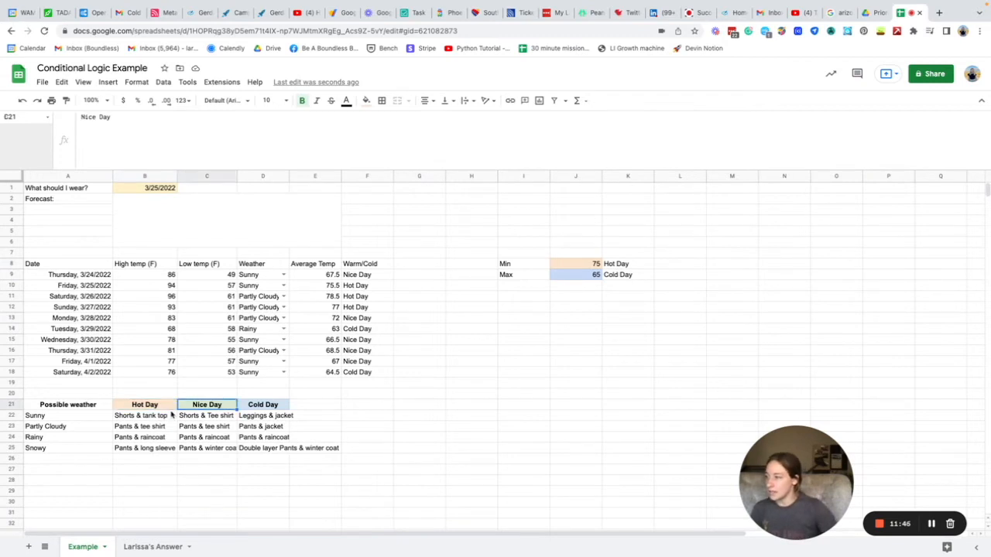
pyautogui.click(102, 419)
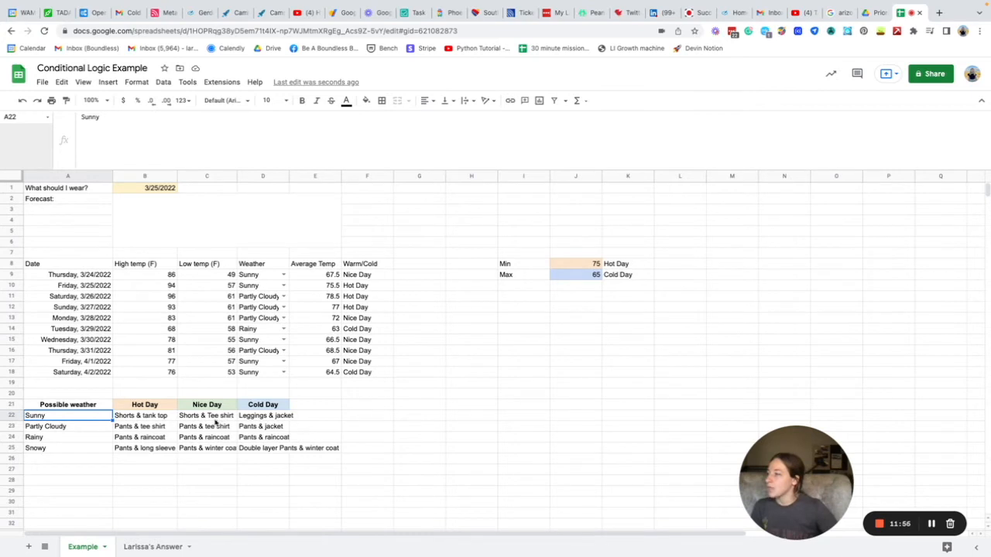
pyautogui.click(419, 275)
pyautogui.click(416, 253)
pyautogui.click(418, 264)
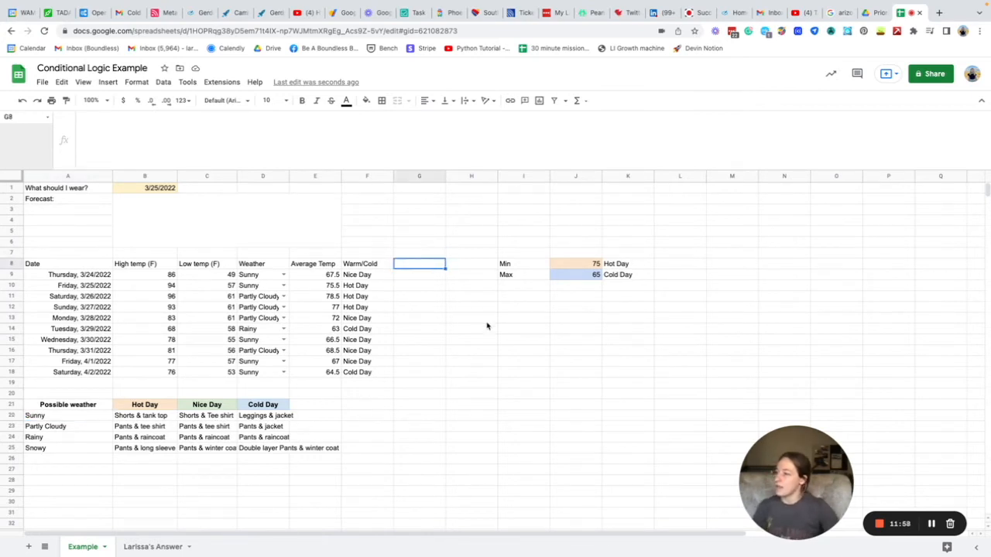
pyautogui.write('Wear')
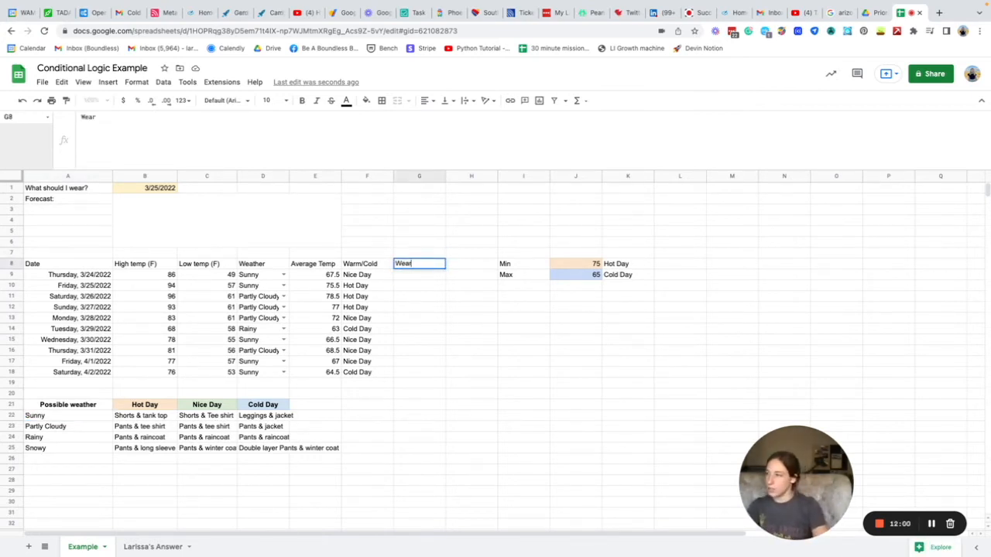
pyautogui.press('Return')
# Start an INDEX formula in G9 with the clothing table A21:D25 as its reference.
pyautogui.click(419, 253)
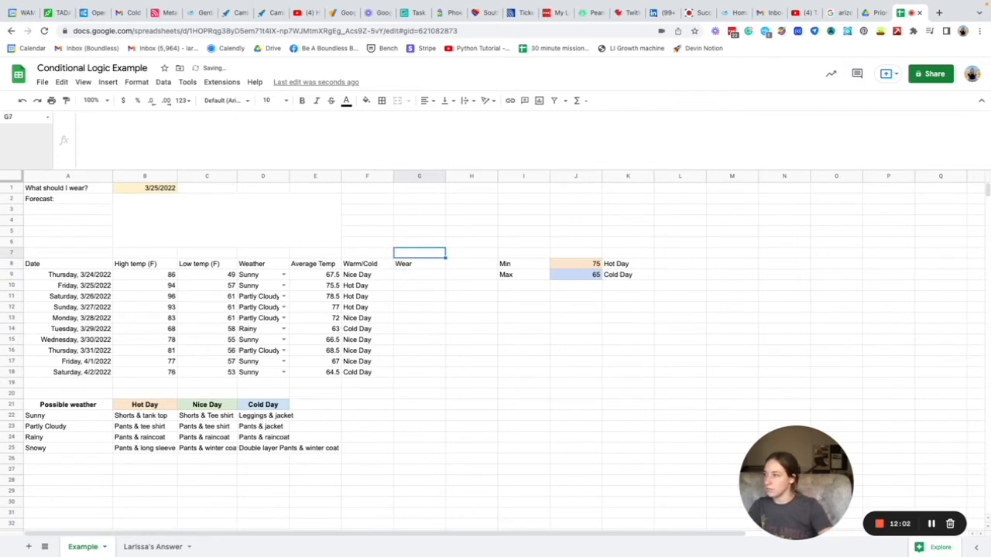
pyautogui.press('Down')
pyautogui.press('Down')
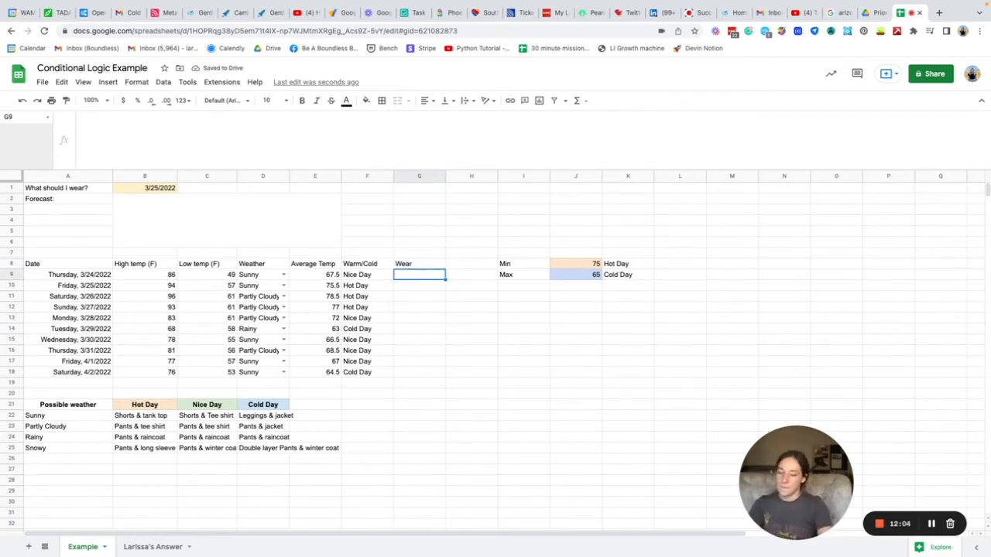
pyautogui.write('=')
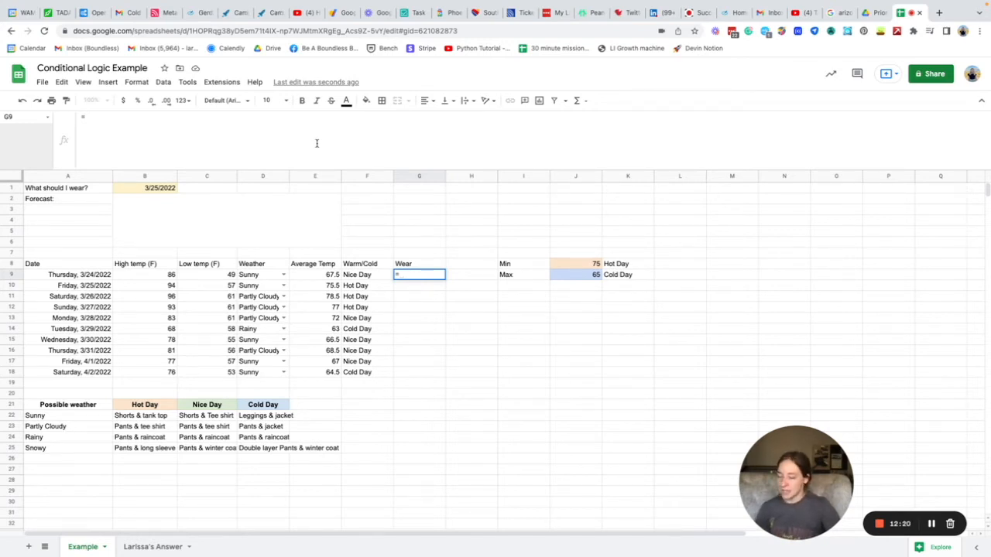
pyautogui.write('index')
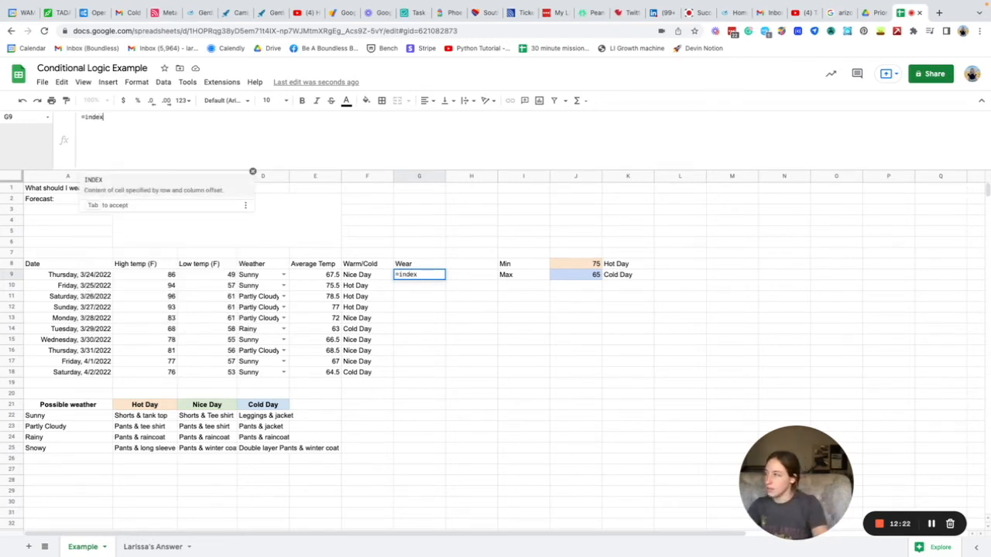
pyautogui.write('(')
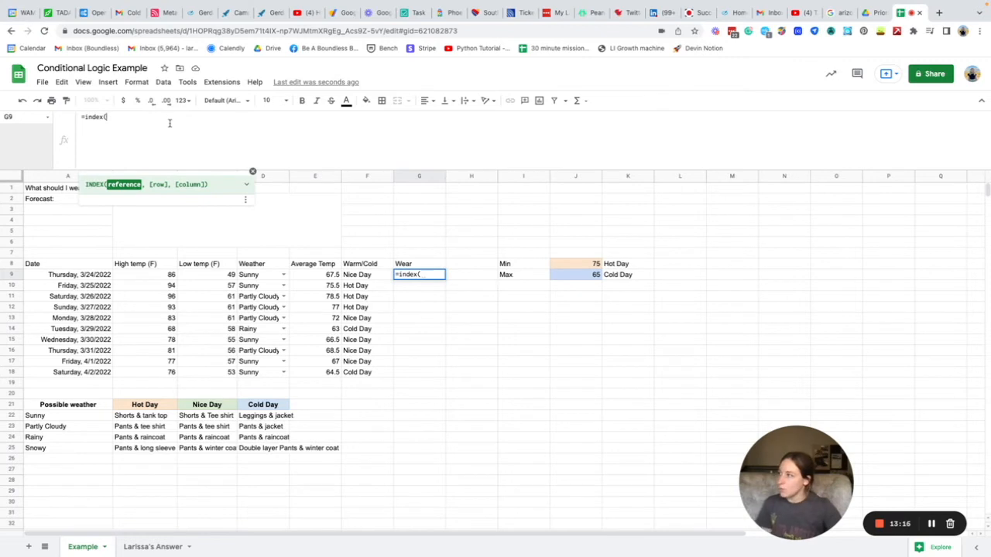
pyautogui.click(247, 189)
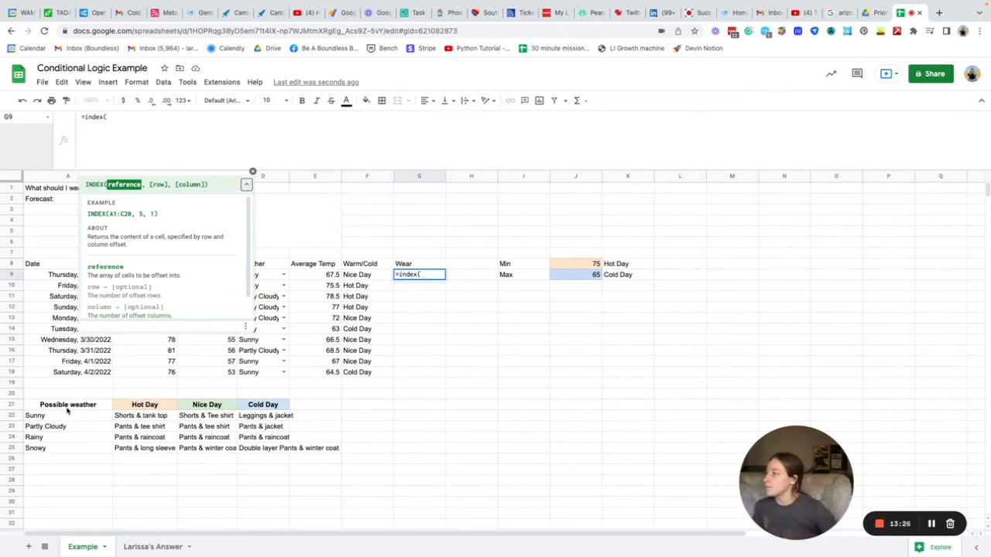
pyautogui.scroll(-2, 178, 279)
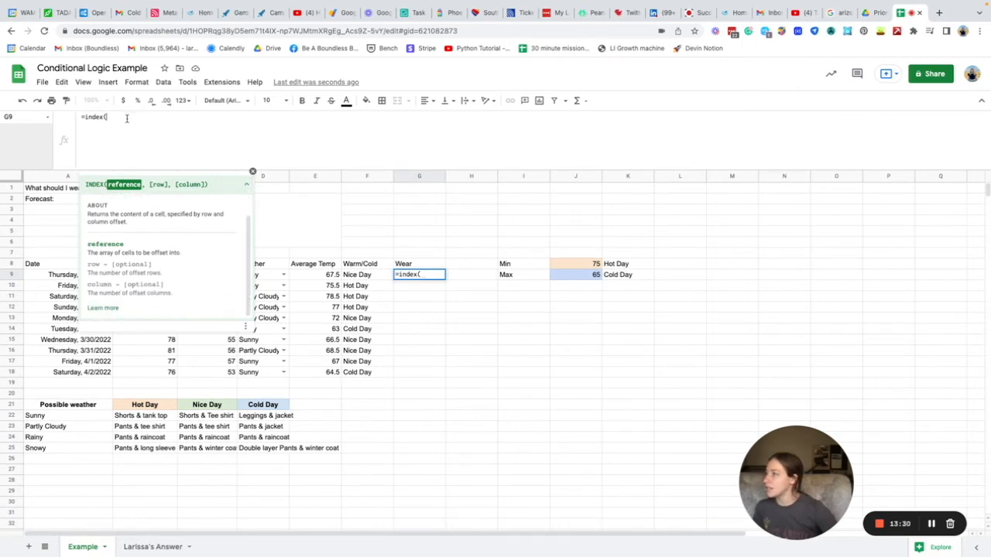
pyautogui.click(78, 410)
pyautogui.moveTo(78, 410); pyautogui.dragTo(274, 453)
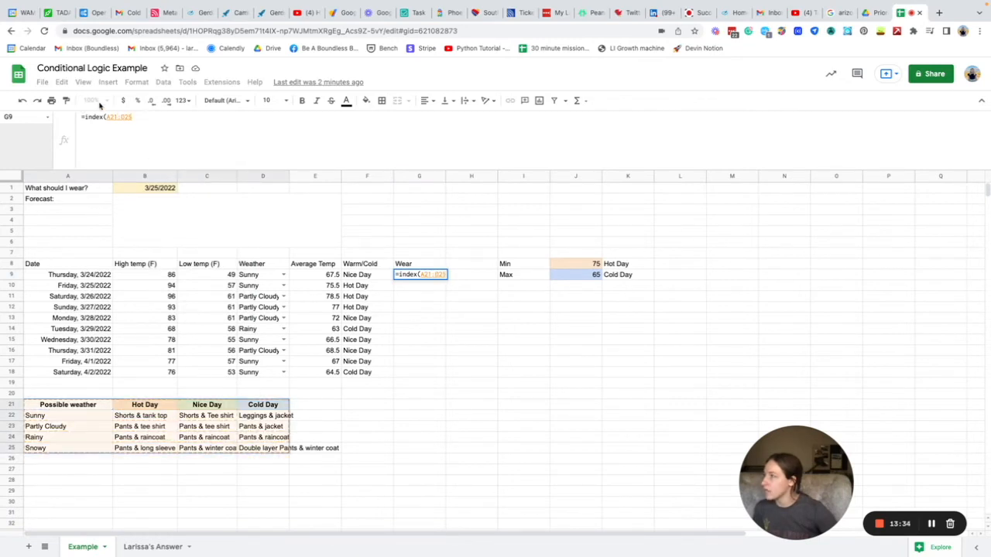
# Make the INDEX reference in G9 absolute as $A$21:$D$25 and continue to its row argument.
pyautogui.click(108, 117)
pyautogui.write('$')
pyautogui.press('Right')
pyautogui.write('$A')
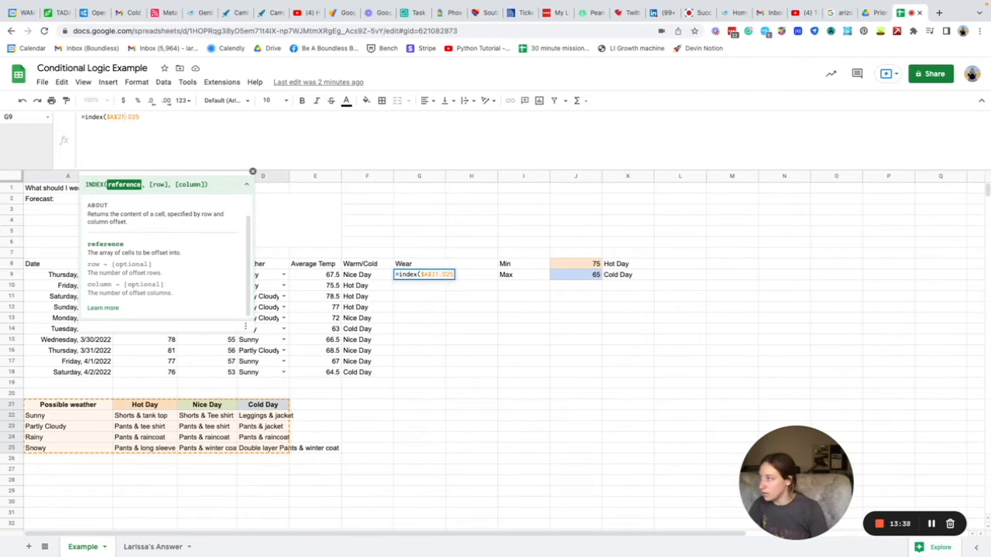
pyautogui.write('$')
pyautogui.press('Right')
pyautogui.write('$')
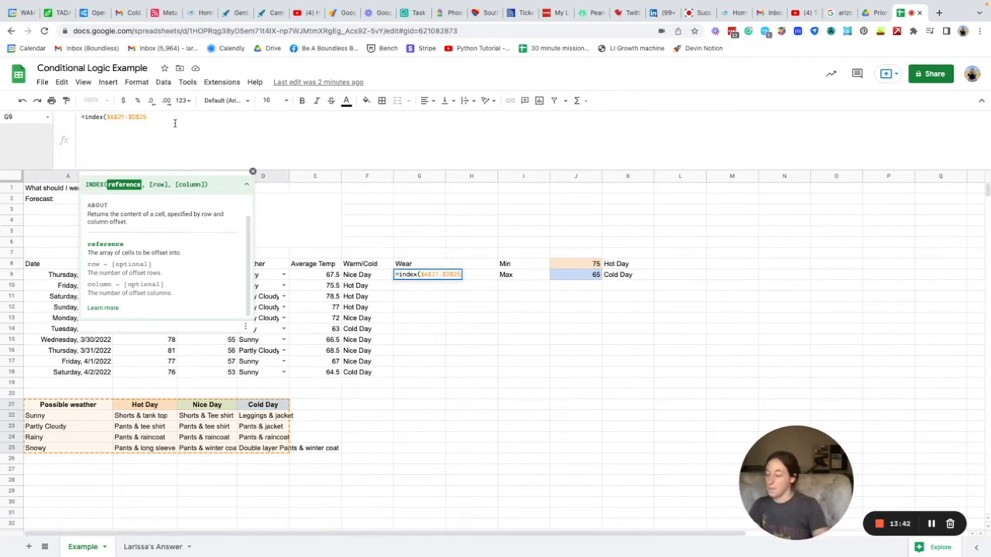
pyautogui.press('Right')
pyautogui.press('Right')
pyautogui.write(',')
pyautogui.press('BackSpace')
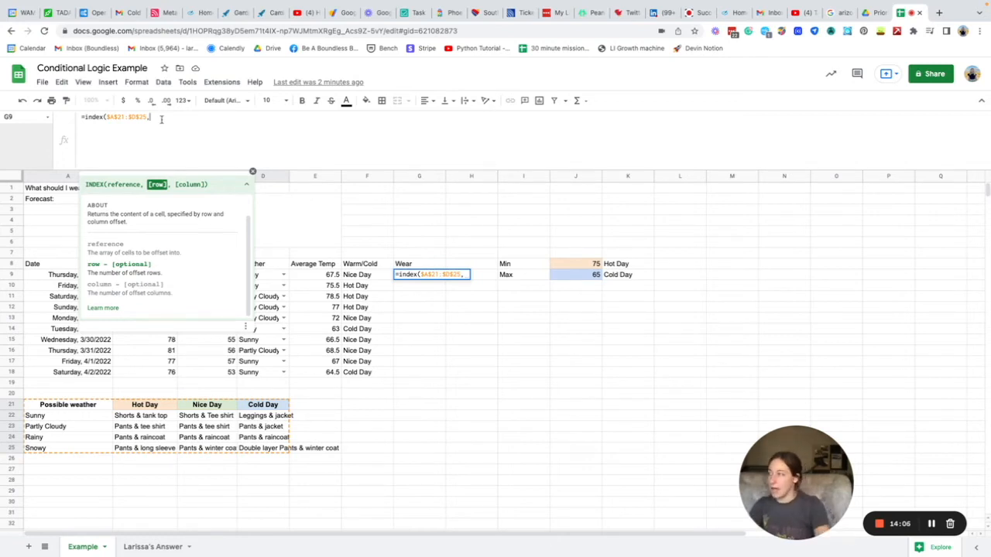
# Nest a MATCH function as the INDEX row argument, with the weather cell $D9 as its search key.
pyautogui.write('match(')
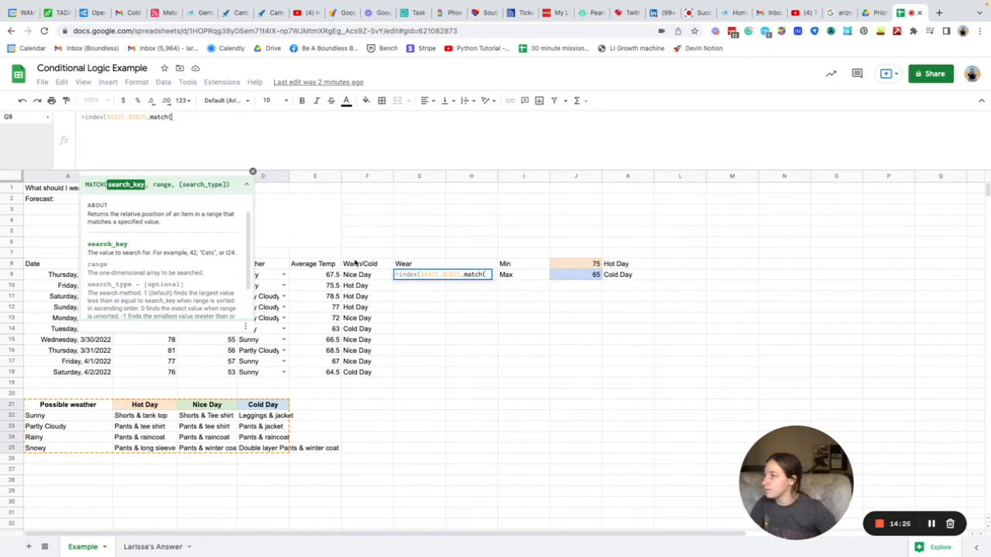
pyautogui.click(273, 279)
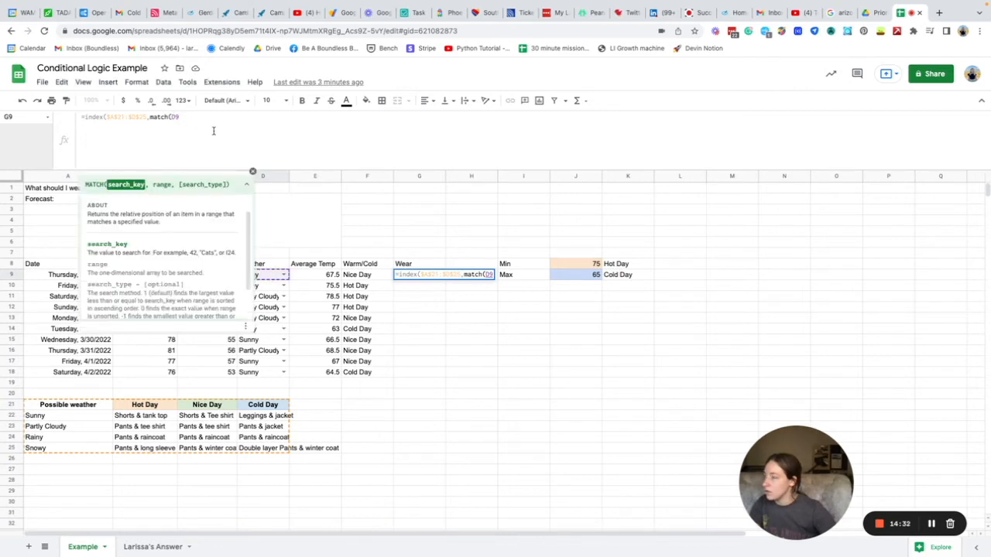
pyautogui.click(251, 189)
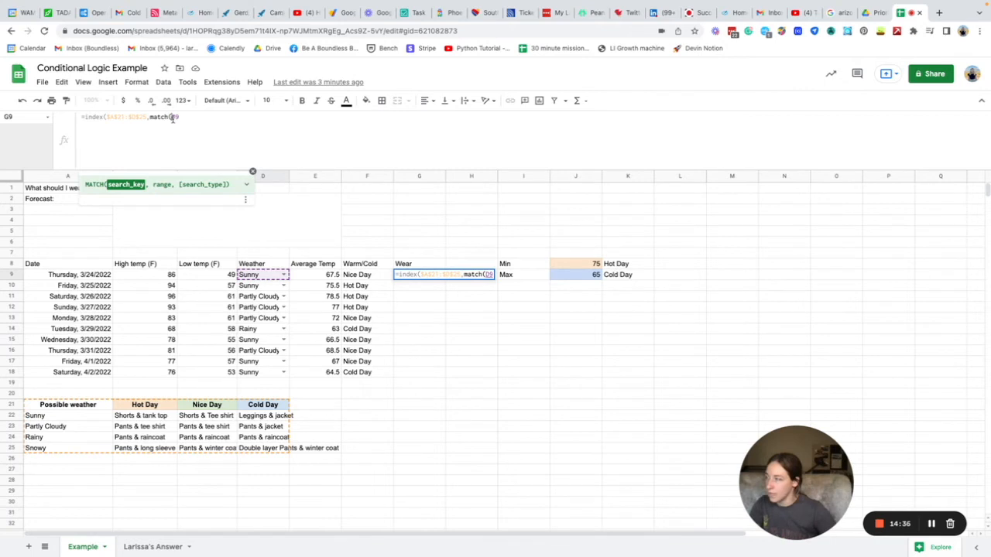
pyautogui.click(174, 117)
pyautogui.write('$')
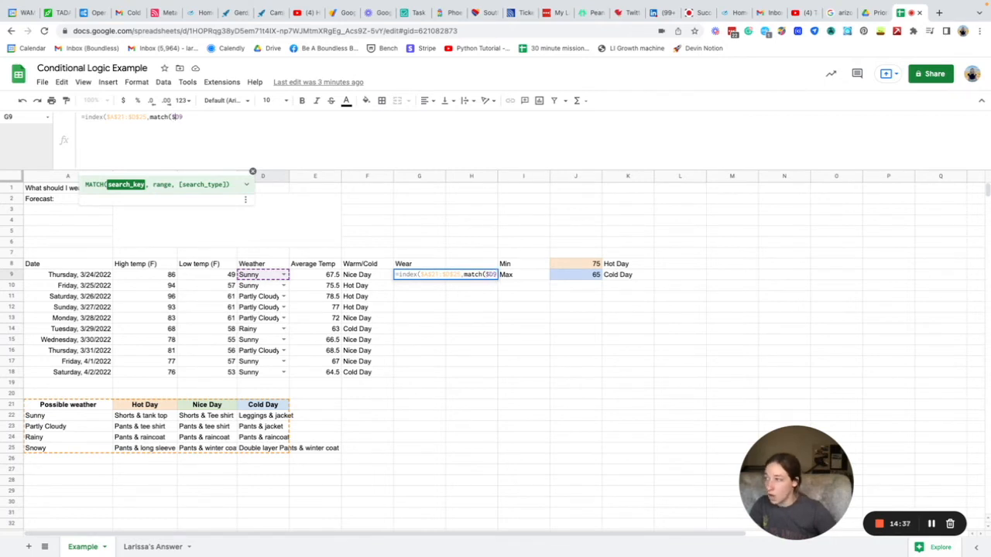
pyautogui.click(199, 130)
pyautogui.write(',')
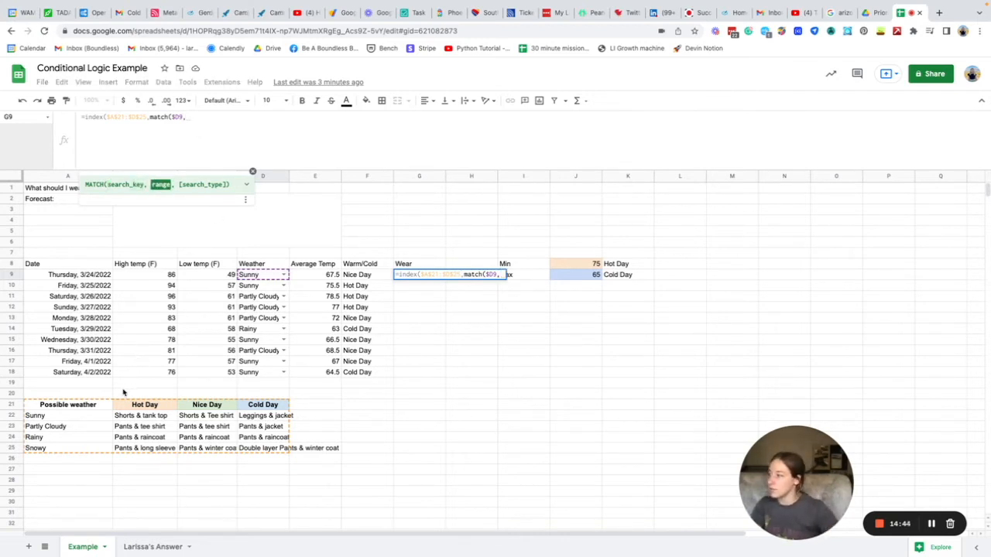
# Use the Possible weather column as the row MATCH range, made absolute as $A$21:$A$25.
pyautogui.moveTo(103, 406); pyautogui.dragTo(100, 449)
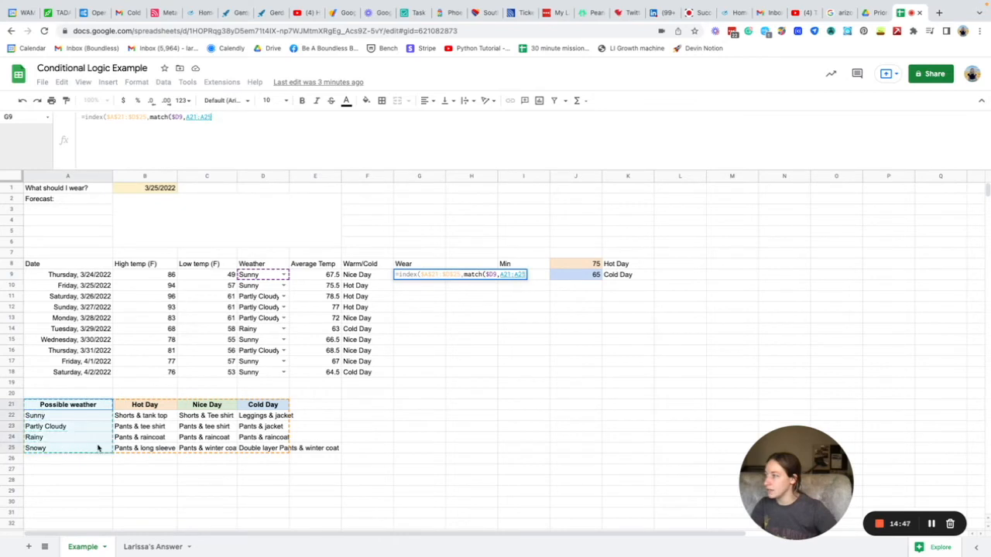
pyautogui.click(187, 117)
pyautogui.write('$')
pyautogui.press('Right')
pyautogui.write('$')
pyautogui.click(208, 116)
pyautogui.write('$')
pyautogui.press('Right')
pyautogui.write('$25')
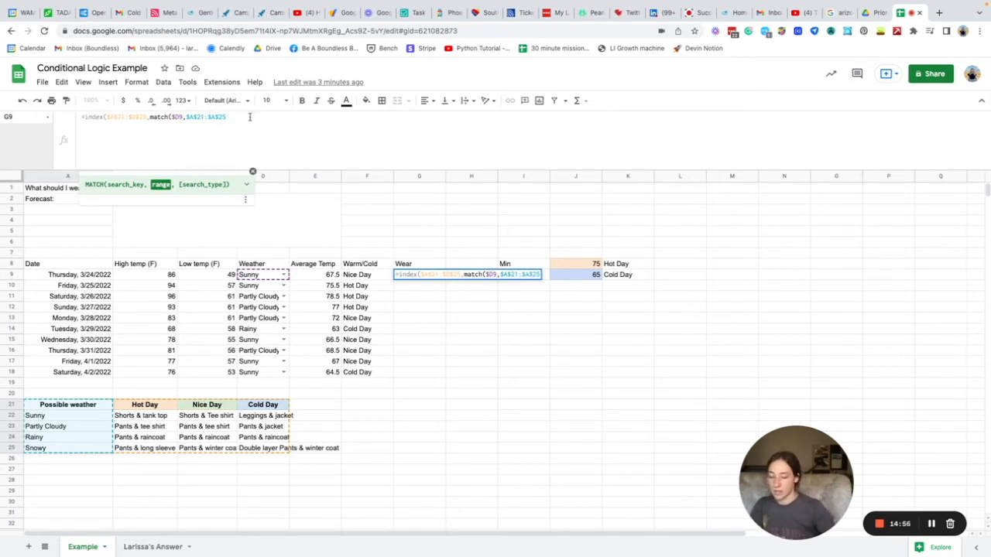
# Read the MATCH search type help, set the search type to 0, and close the row MATCH.
pyautogui.write(',')
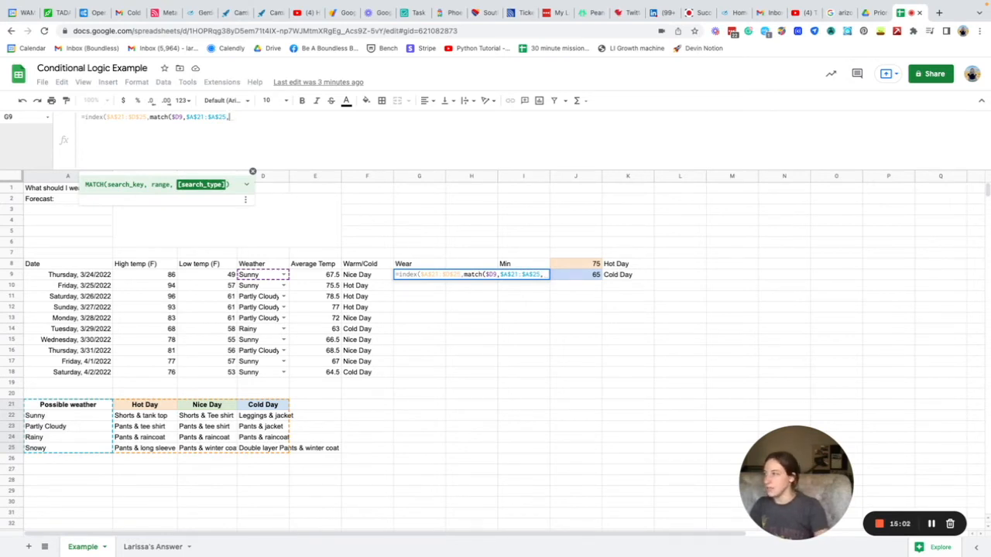
pyautogui.click(246, 184)
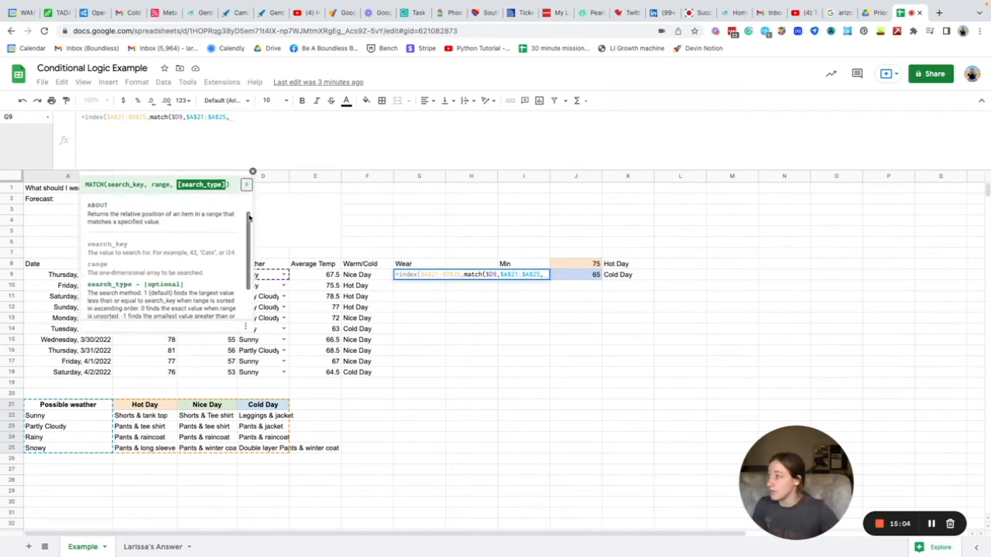
pyautogui.scroll(-2, 249, 248)
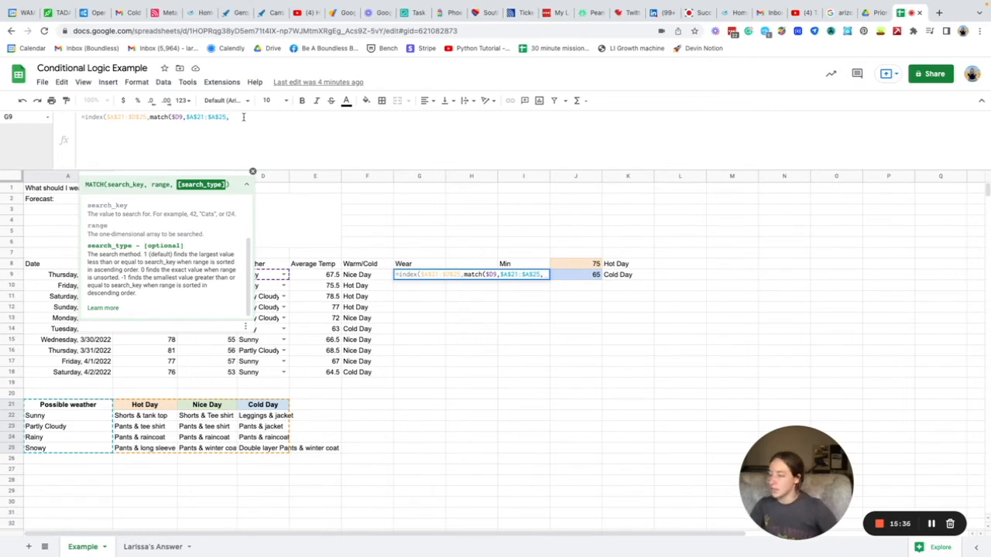
pyautogui.write('0')
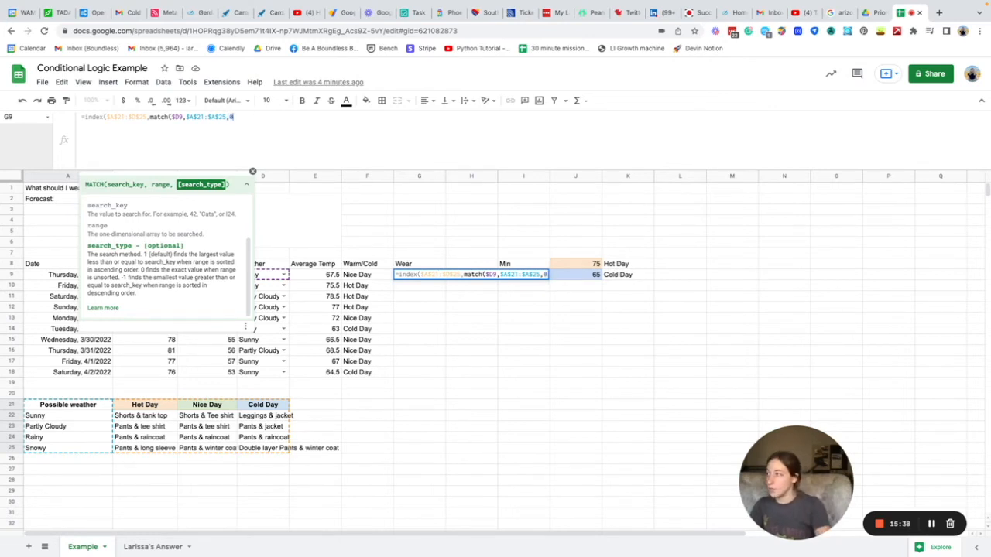
pyautogui.write(')')
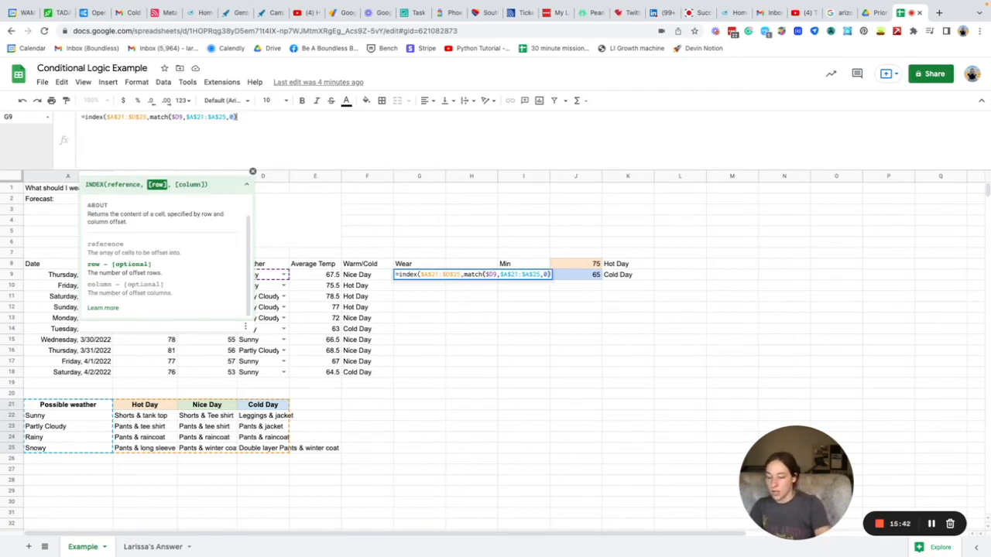
pyautogui.write(',')
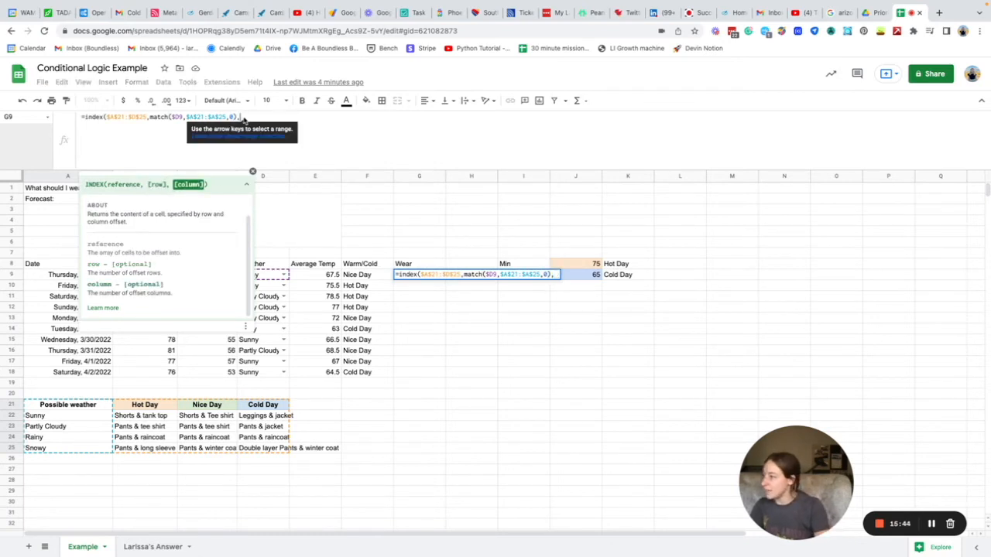
pyautogui.write('2')
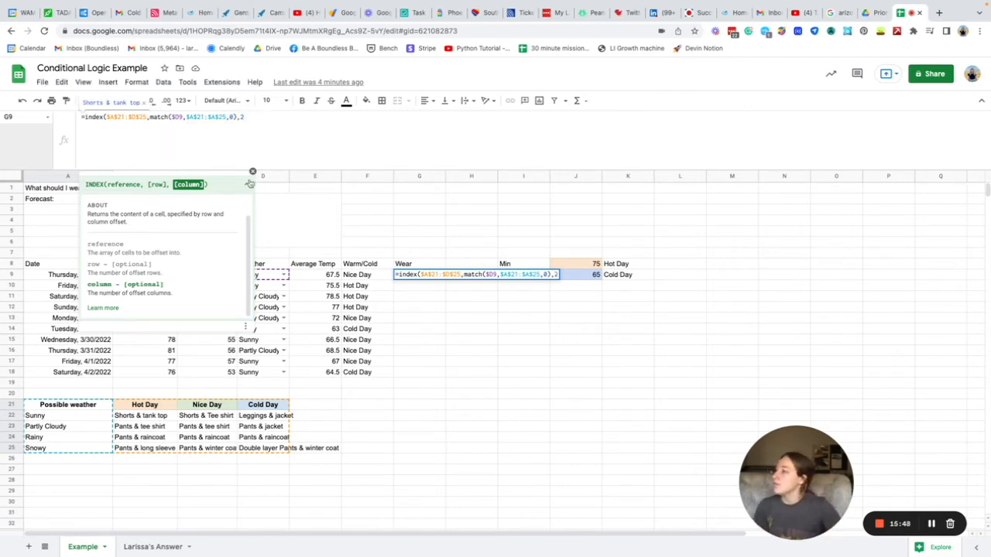
pyautogui.click(247, 185)
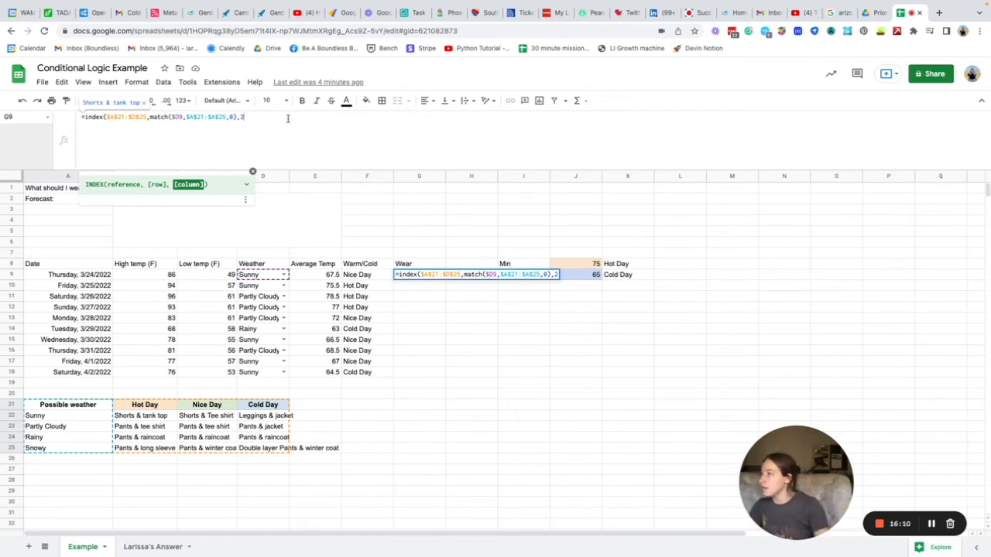
pyautogui.press('BackSpace')
# Nest a second MATCH as the INDEX column argument, with the Warm/Cold cell $F9 as its search key.
pyautogui.write('match')
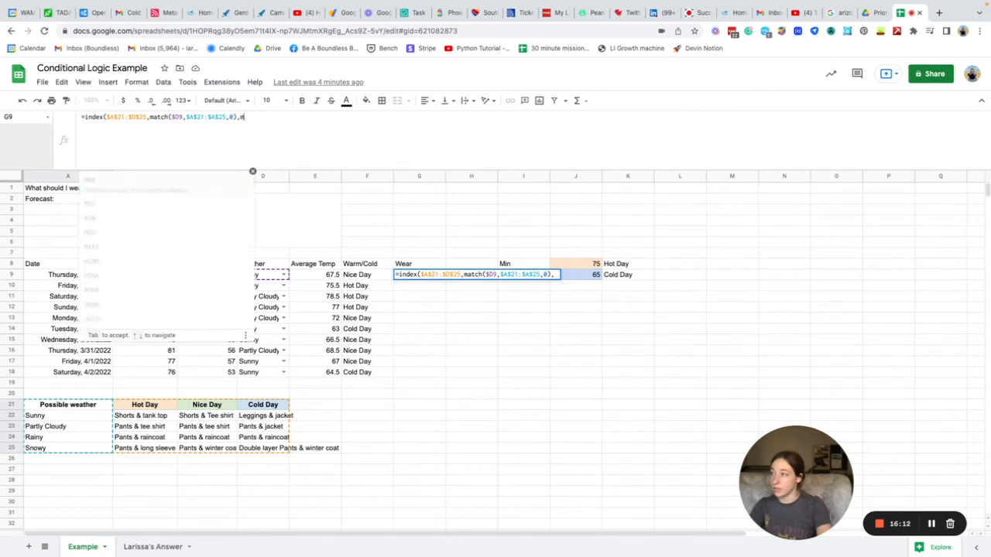
pyautogui.write('(')
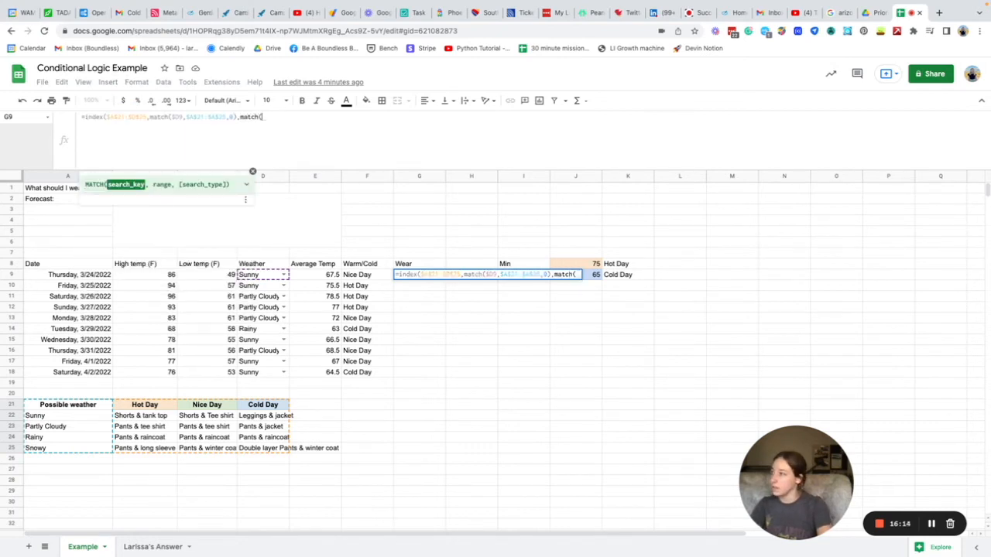
pyautogui.click(371, 277)
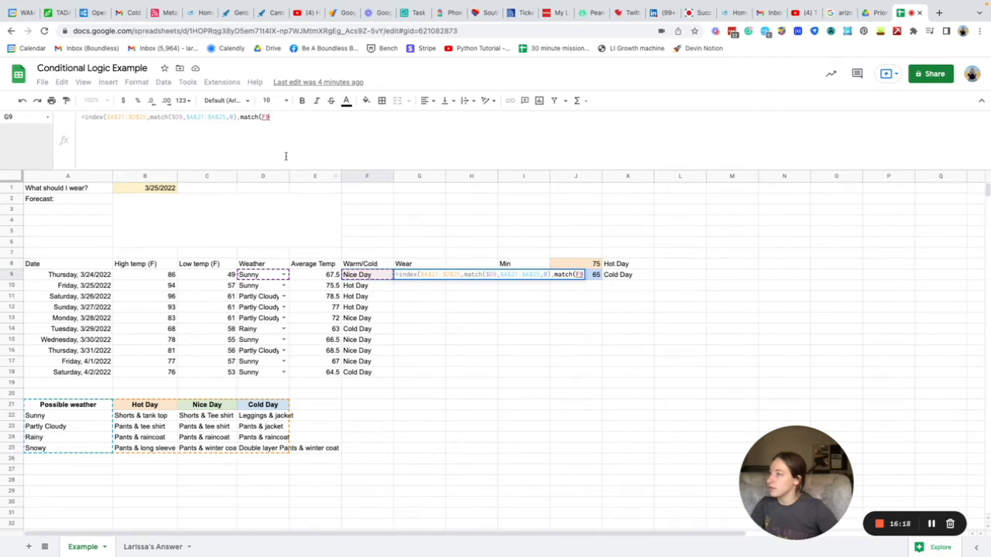
pyautogui.click(261, 117)
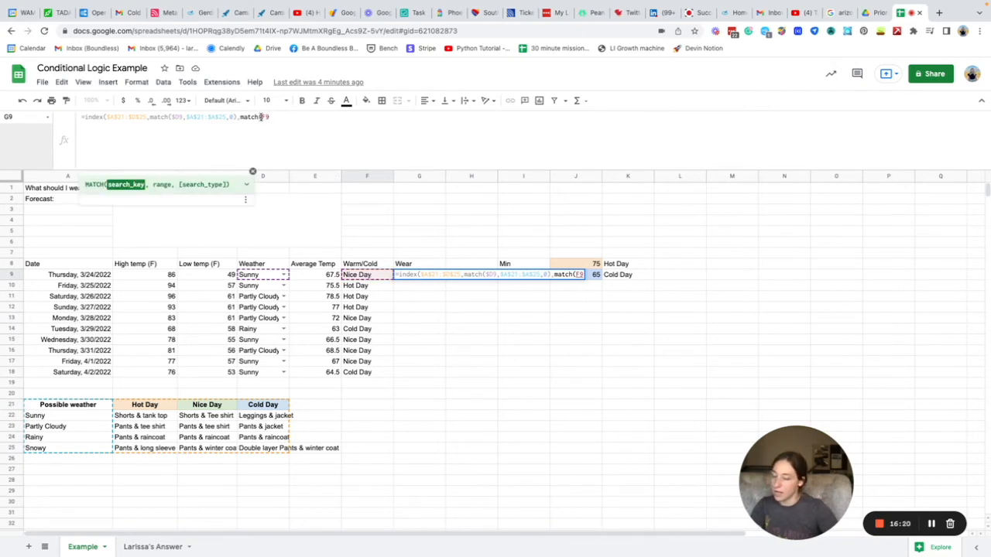
pyautogui.write('$25')
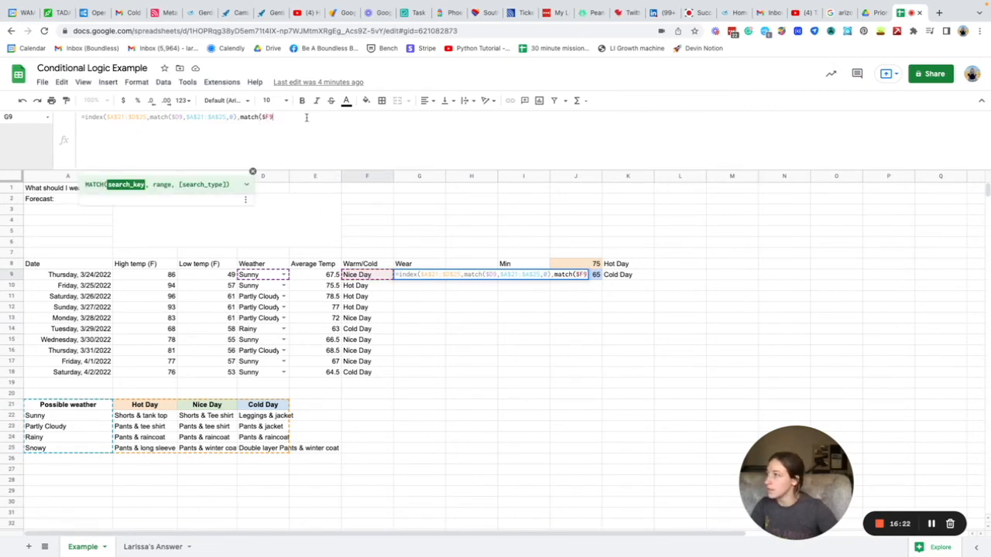
pyautogui.write(',')
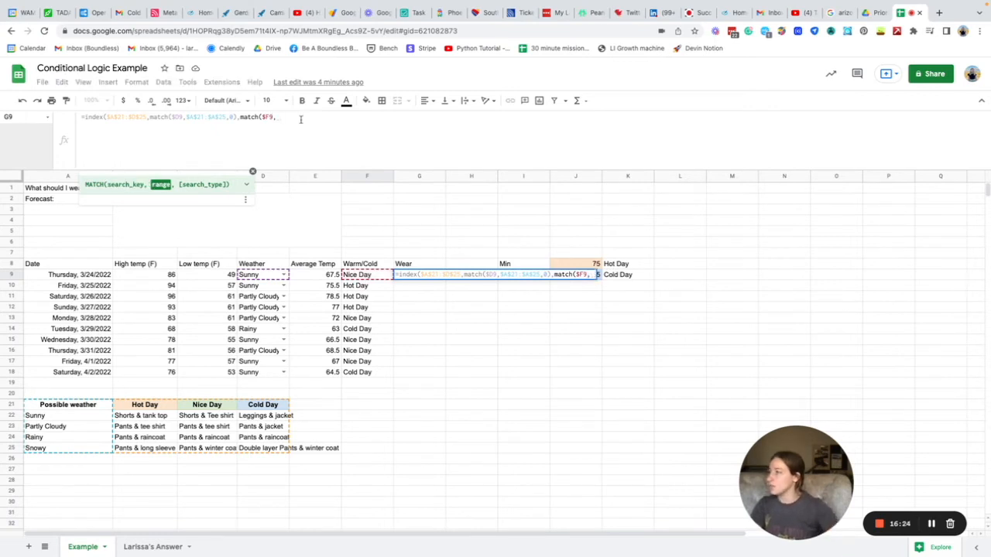
# Use the clothing table's header row as the column MATCH range, made absolute as $A$21:$D$21.
pyautogui.click(48, 408)
pyautogui.moveTo(48, 410); pyautogui.dragTo(265, 404)
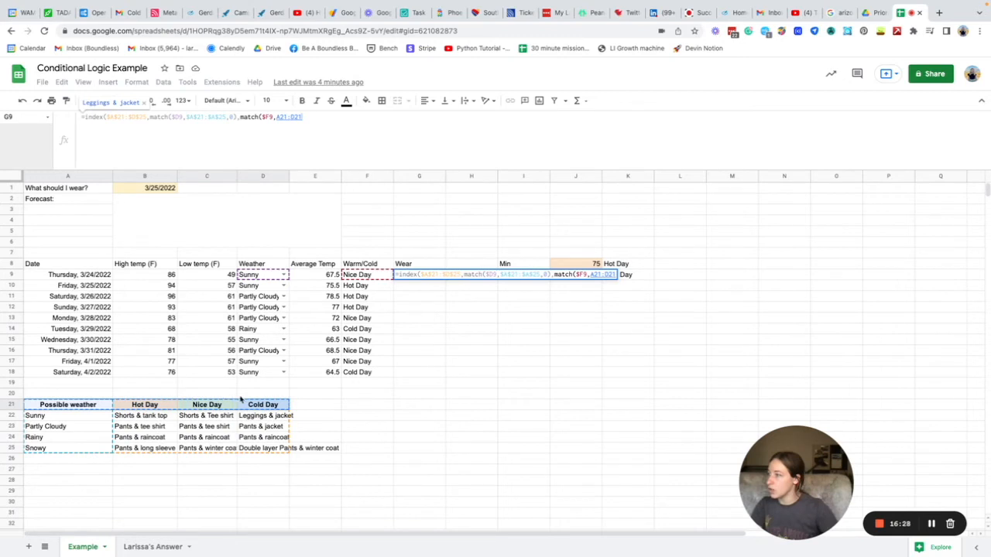
pyautogui.click(278, 117)
pyautogui.write('$')
pyautogui.press('Right')
pyautogui.write('$')
pyautogui.press('Right')
pyautogui.press('Right')
pyautogui.press('Right')
pyautogui.write('$')
pyautogui.press('Right')
pyautogui.write('$25')
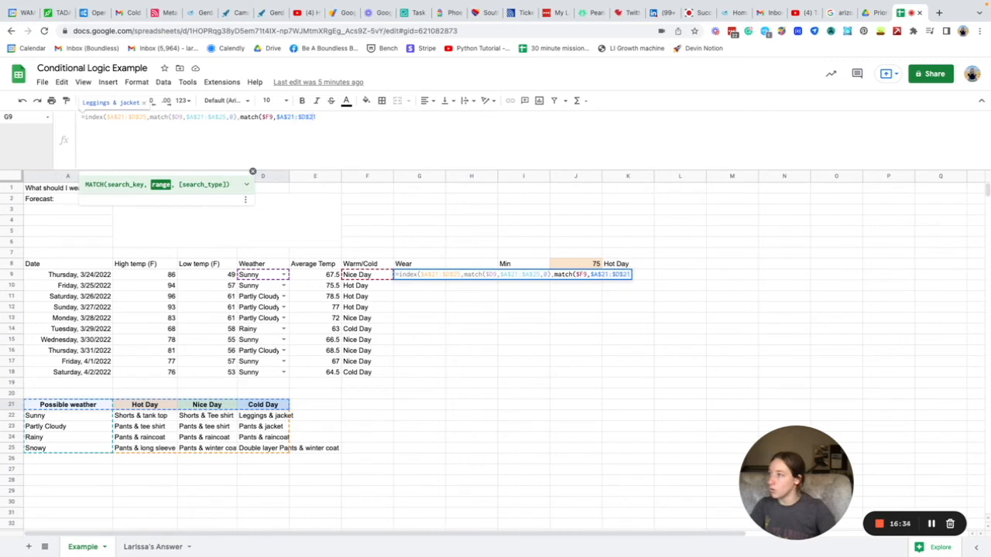
# Set the column MATCH search type to 0 and complete the INDEX formula in G9.
pyautogui.write(',')
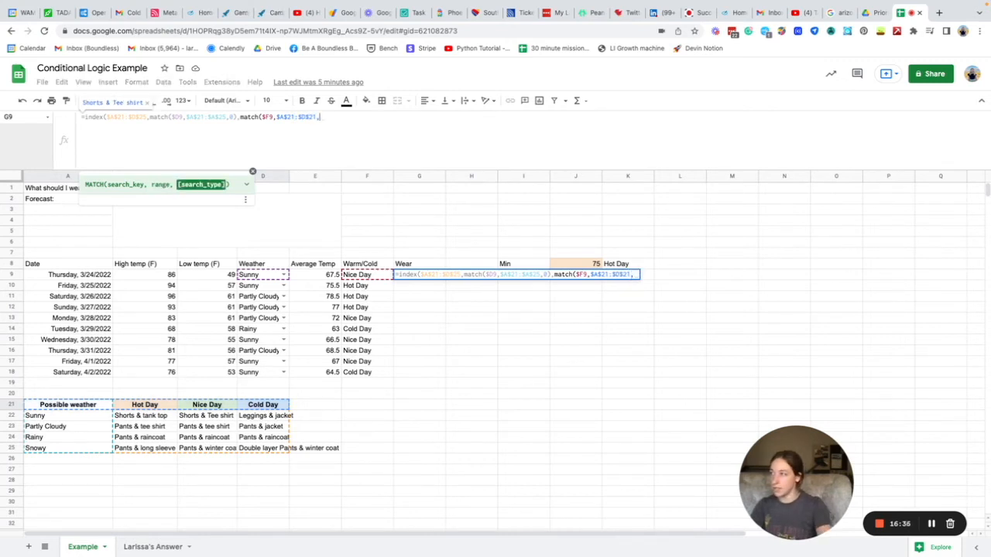
pyautogui.write('0')
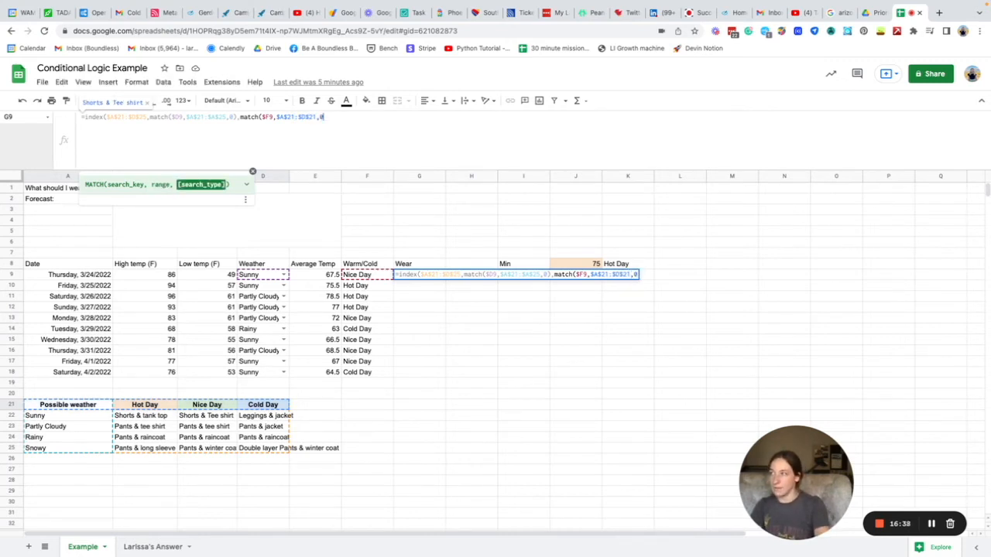
pyautogui.write(')')
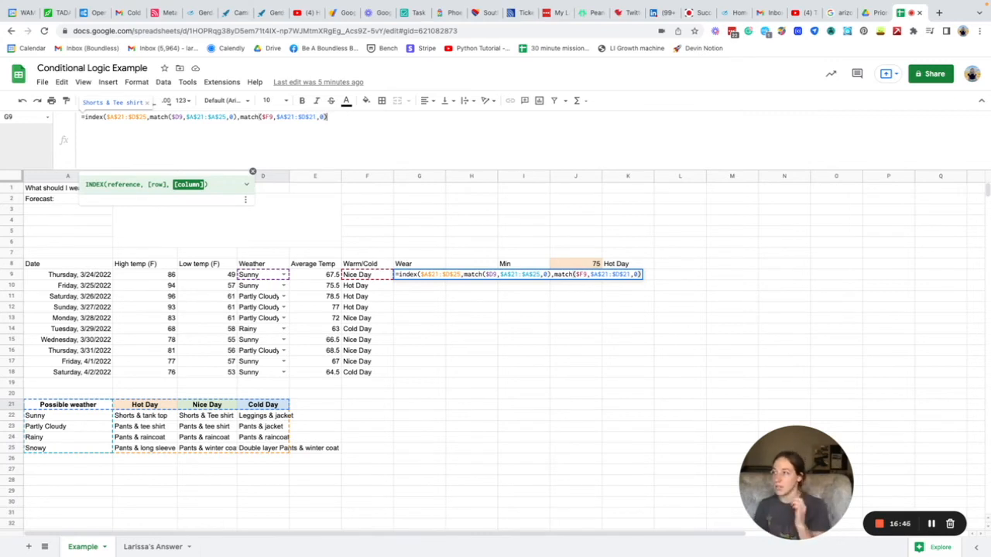
pyautogui.press('Return')
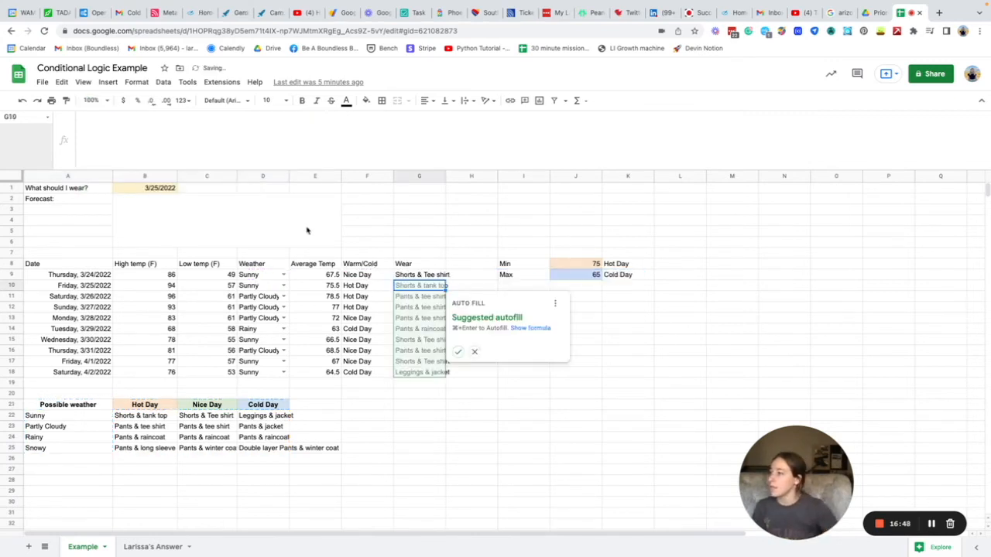
# Accept the suggested autofill of the Wear formula down to G18 and widen column G to fit the outfits.
pyautogui.click(458, 352)
pyautogui.click(493, 310)
pyautogui.moveTo(445, 176); pyautogui.dragTo(458, 176)
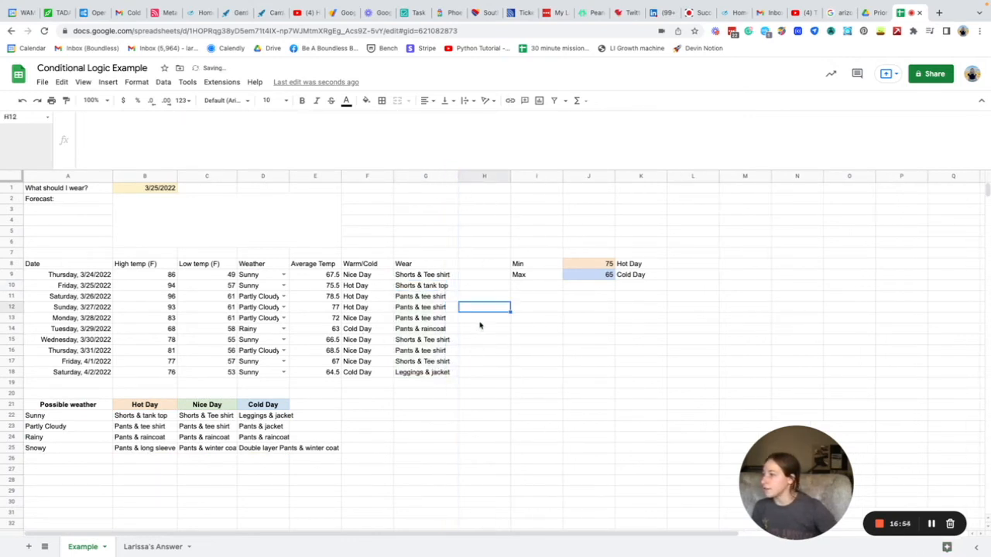
# Check the day type and outfit formulas in F14 and G14, and the outfit formula in G13.
pyautogui.click(372, 330)
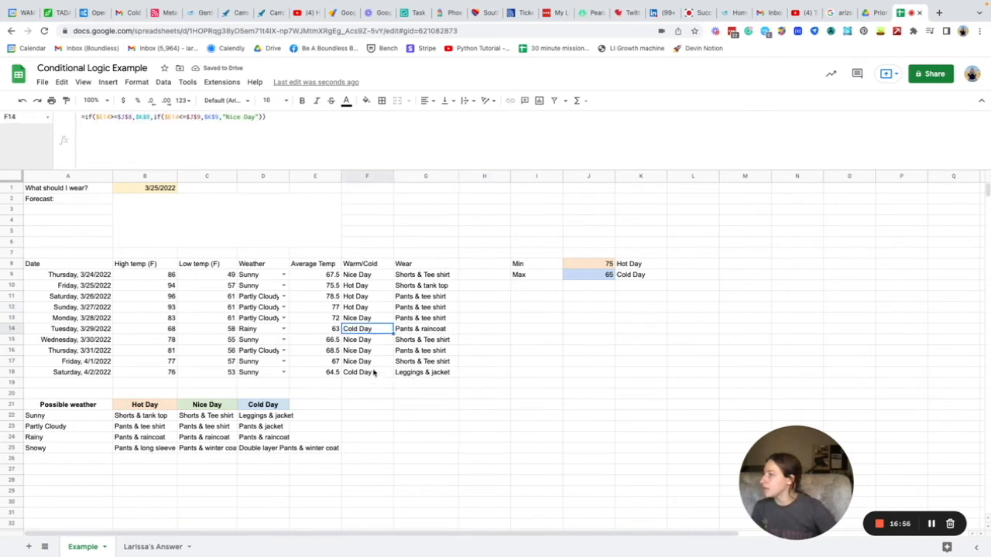
pyautogui.click(420, 335)
pyautogui.click(364, 333)
pyautogui.click(423, 337)
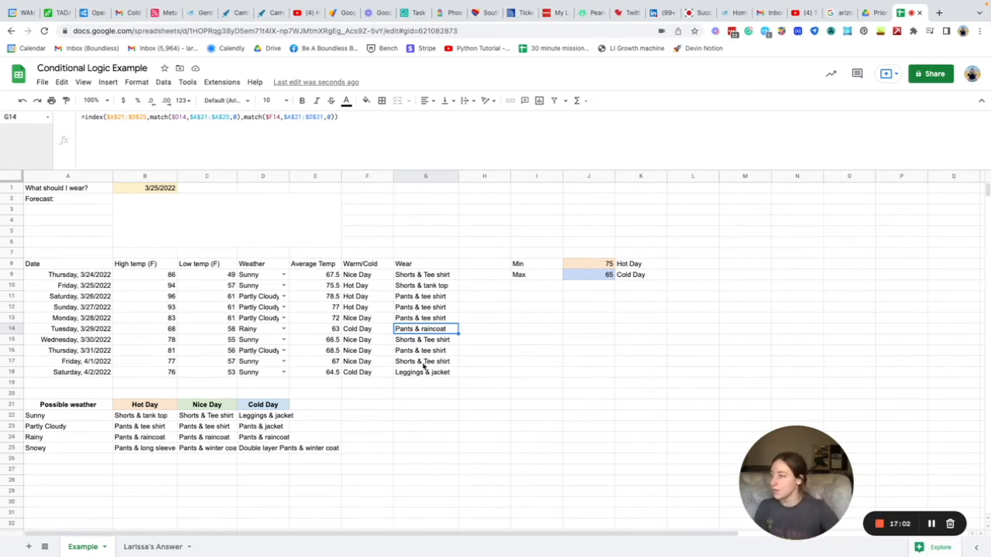
pyautogui.click(519, 341)
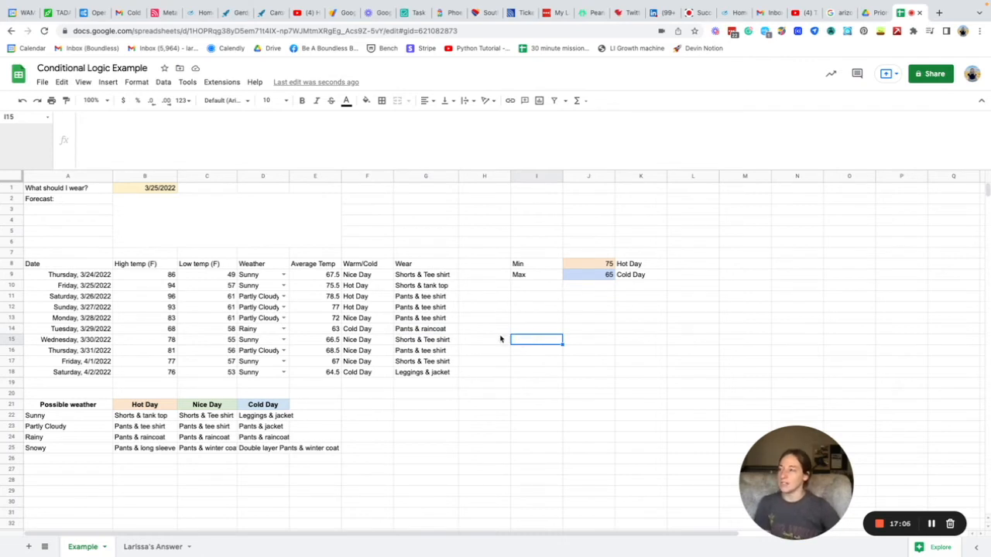
pyautogui.click(462, 320)
pyautogui.click(433, 320)
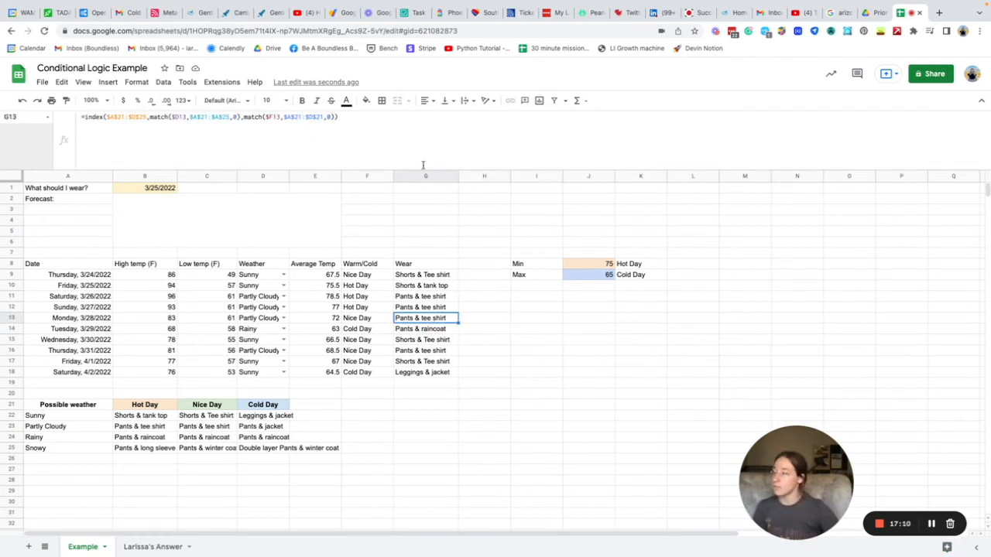
# Check the outfit formula in G14.
pyautogui.click(514, 360)
pyautogui.click(448, 330)
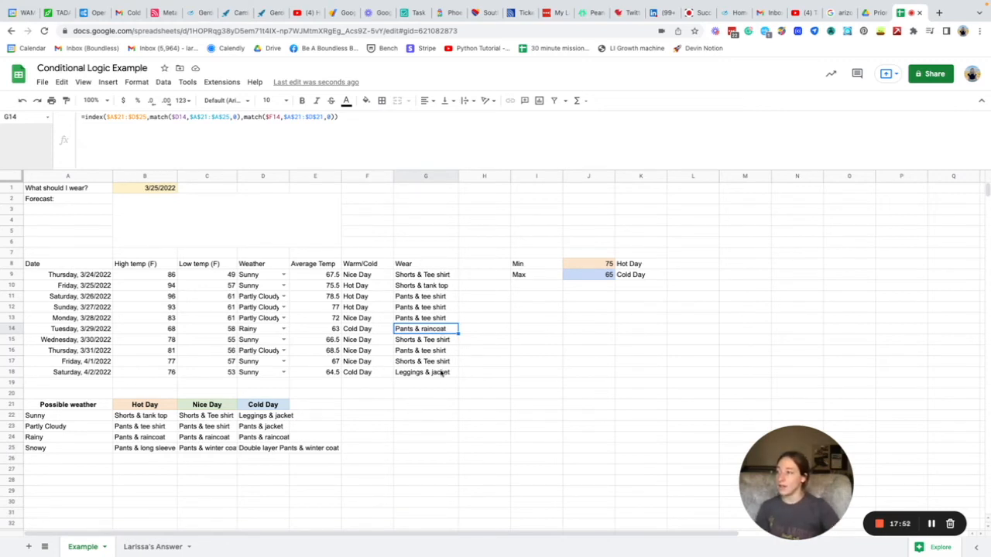
pyautogui.click(567, 386)
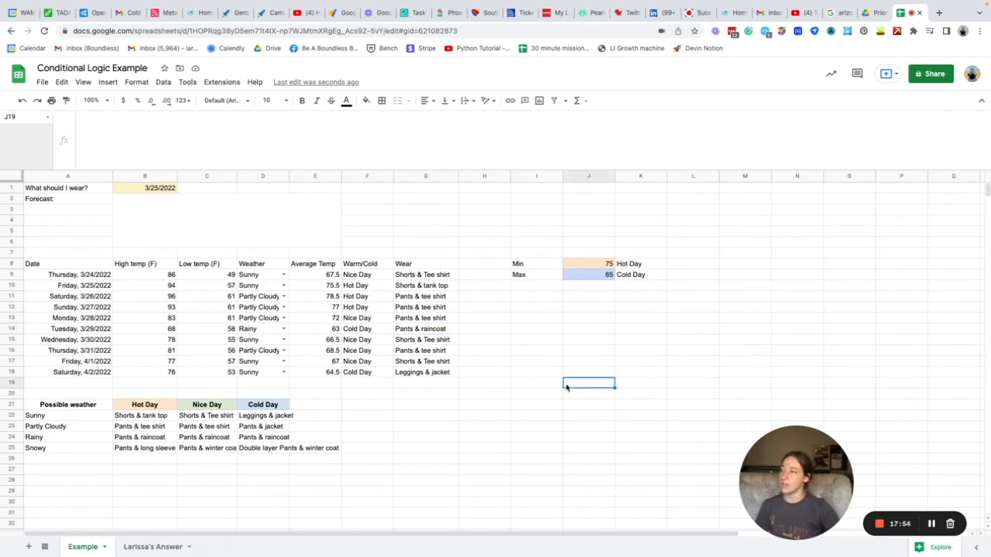
# Start a CONCATENATE formula in the merged forecast cell B2:E6.
pyautogui.click(173, 219)
pyautogui.click(180, 125)
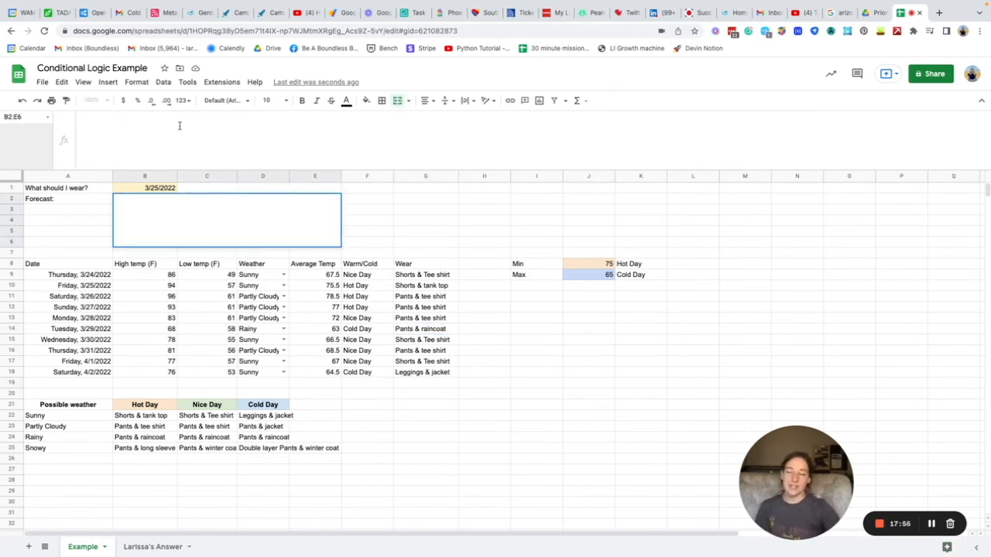
pyautogui.write('=')
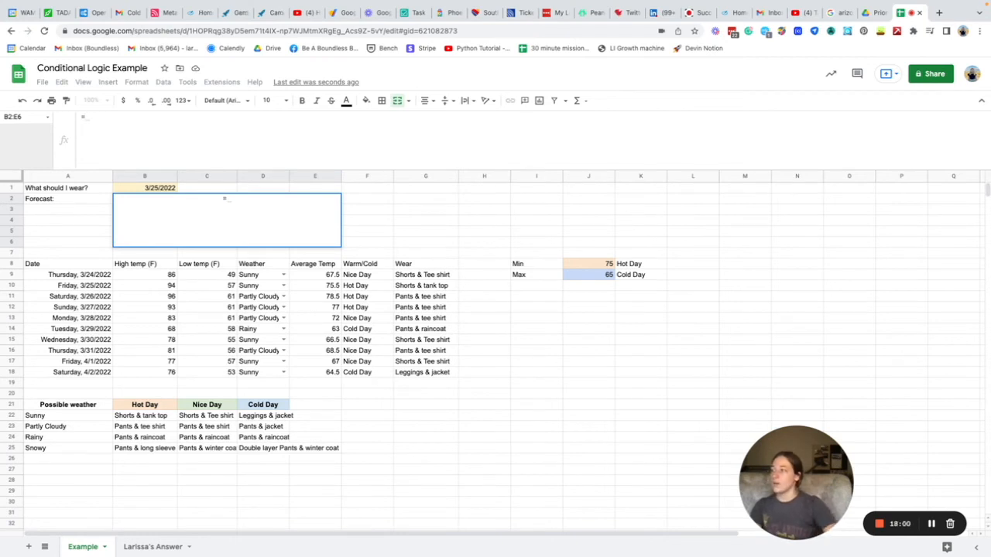
pyautogui.write('conc')
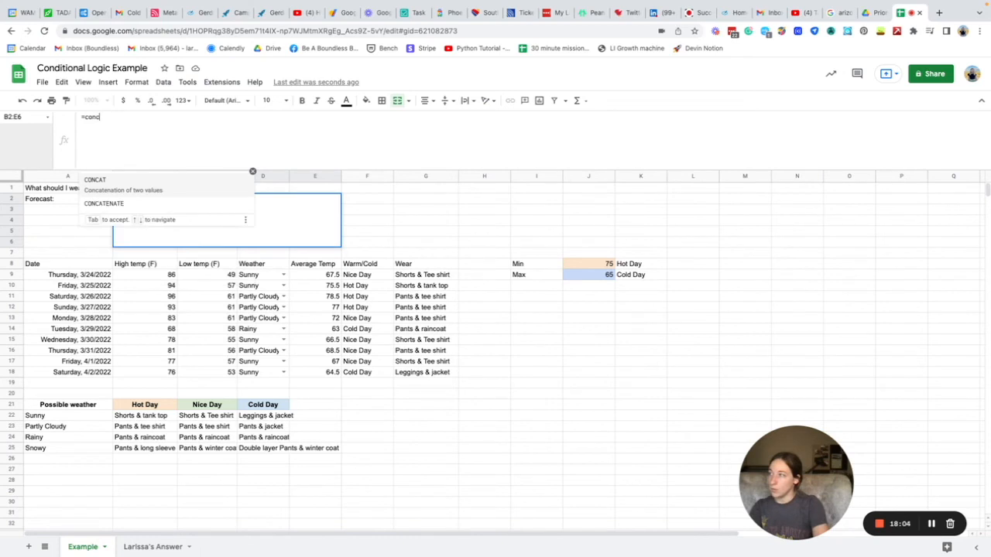
pyautogui.write('aten')
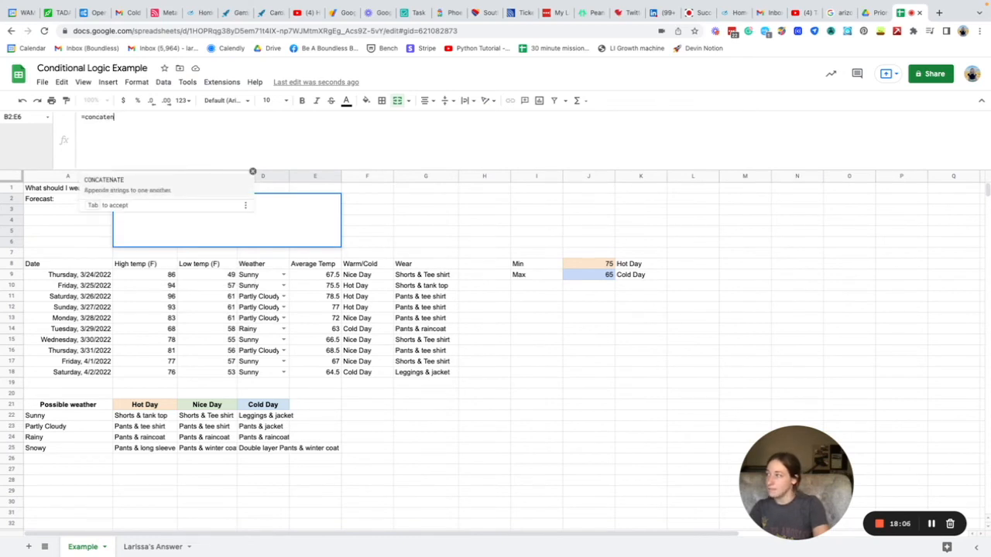
pyautogui.click(198, 187)
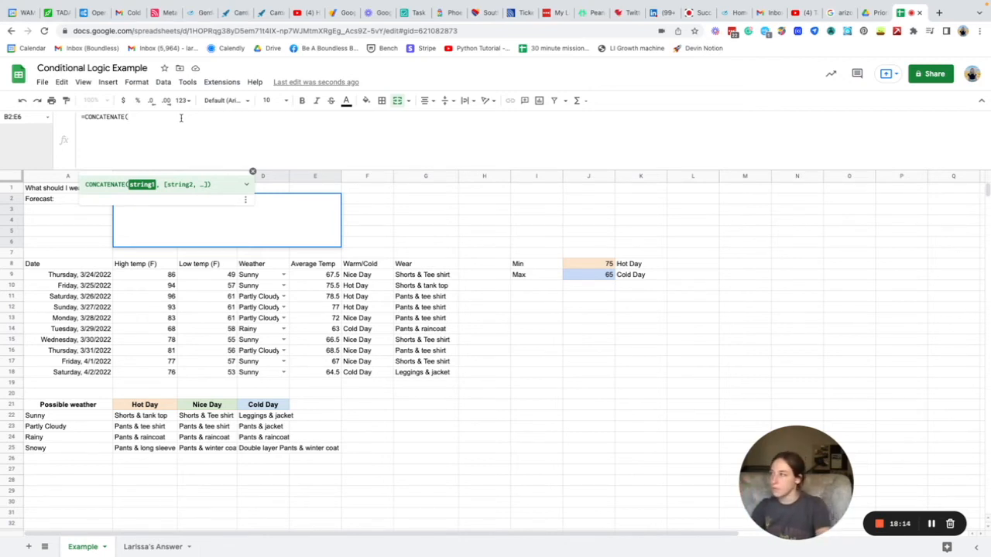
# Enter "On " as the first string of the CONCATENATE formula and reopen the formula for editing.
pyautogui.write('"')
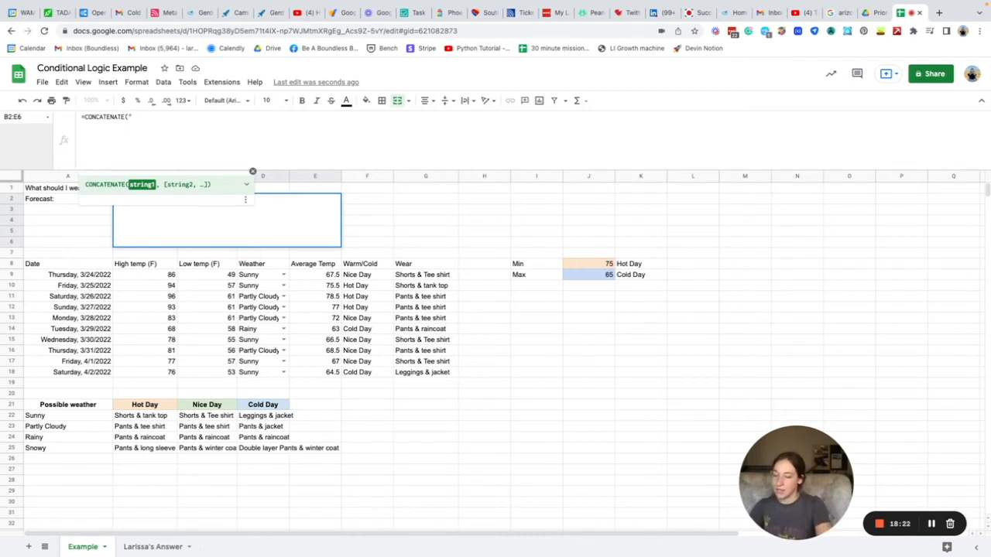
pyautogui.write('On ')
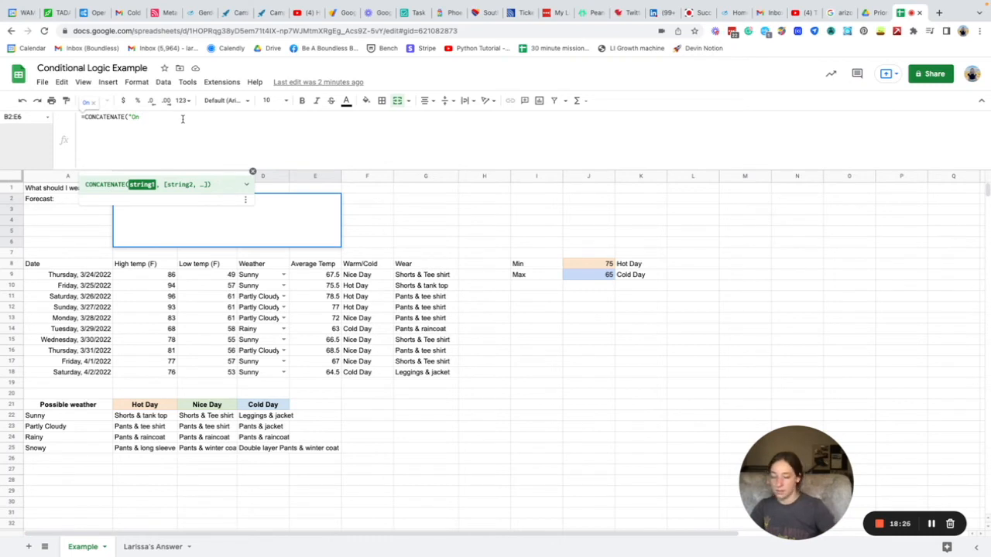
pyautogui.write('"')
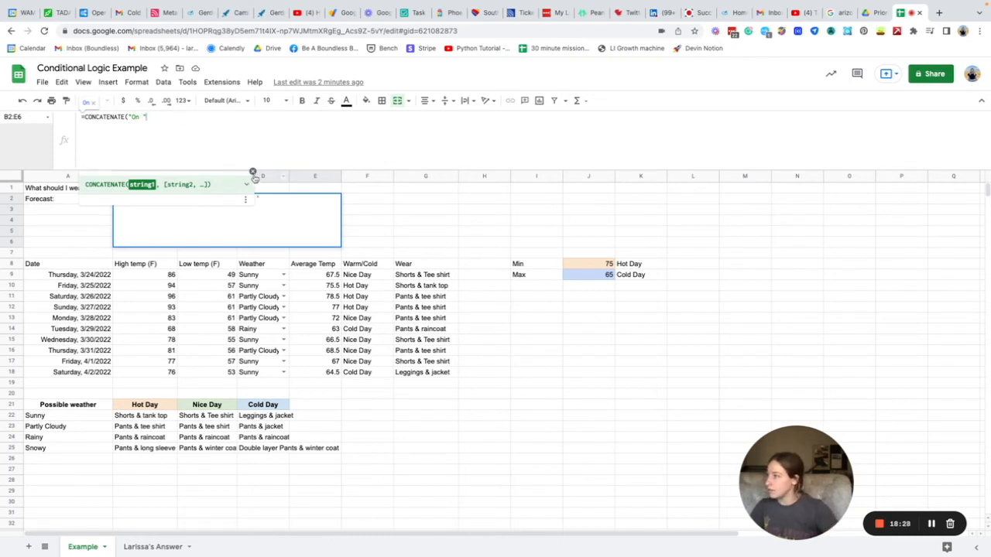
pyautogui.click(252, 171)
pyautogui.click(167, 189)
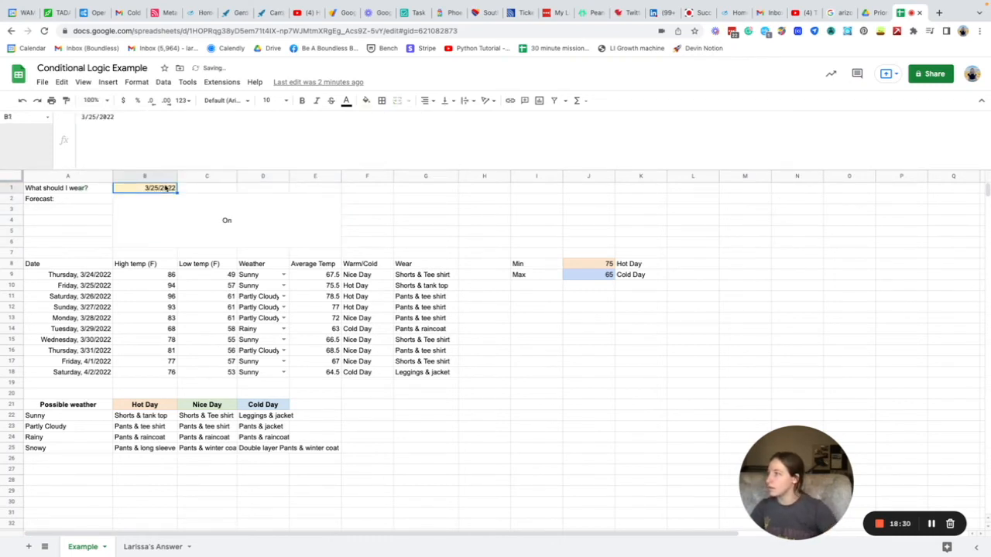
pyautogui.click(233, 212)
pyautogui.press('Return')
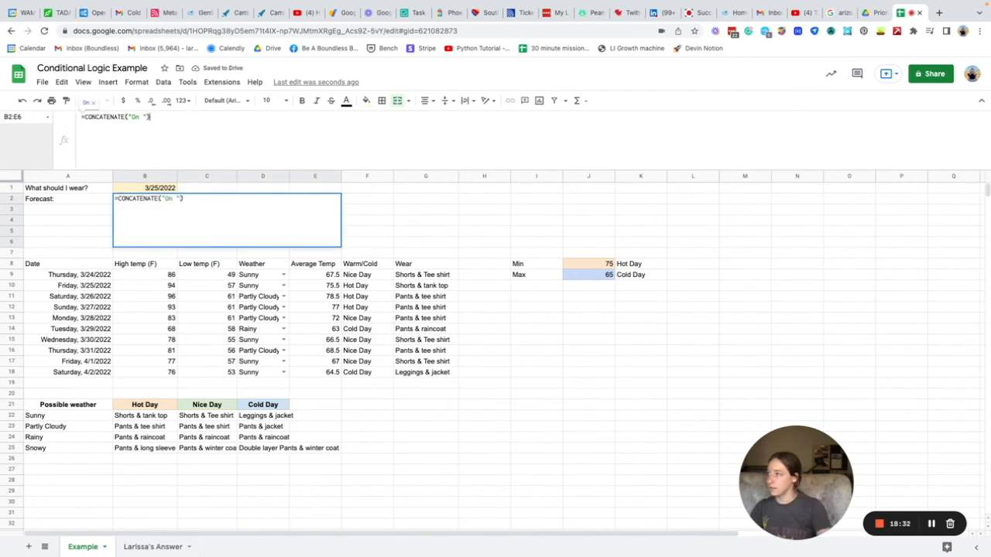
# Try to add the B1 date as the second string inside a datetime function, and clear that argument again.
pyautogui.write(',')
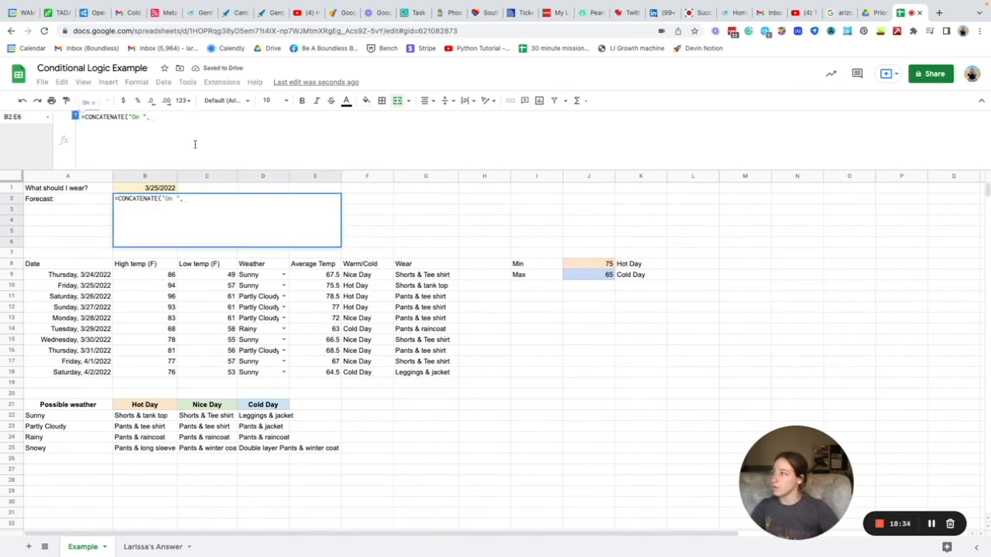
pyautogui.click(167, 189)
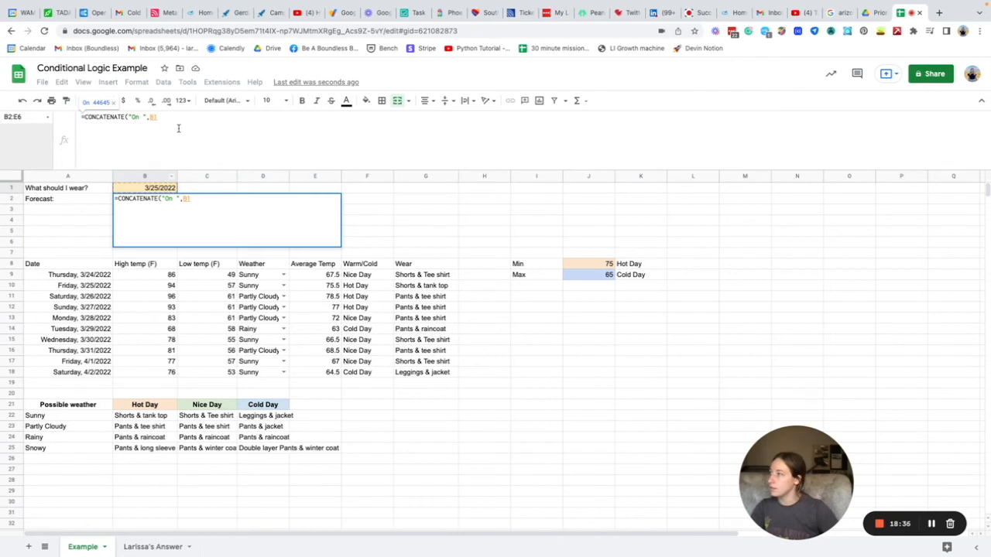
pyautogui.click(150, 117)
pyautogui.write('datetime')
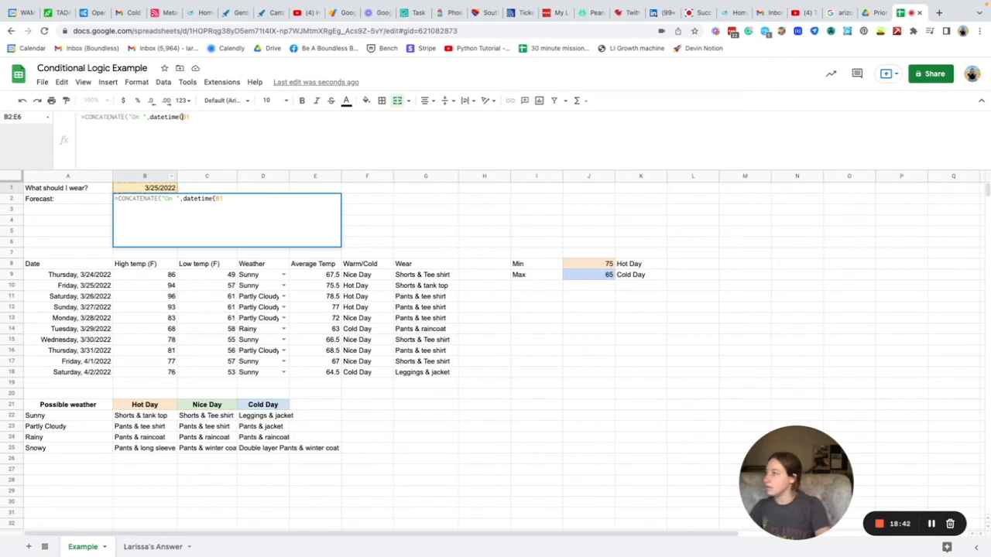
pyautogui.write('(')
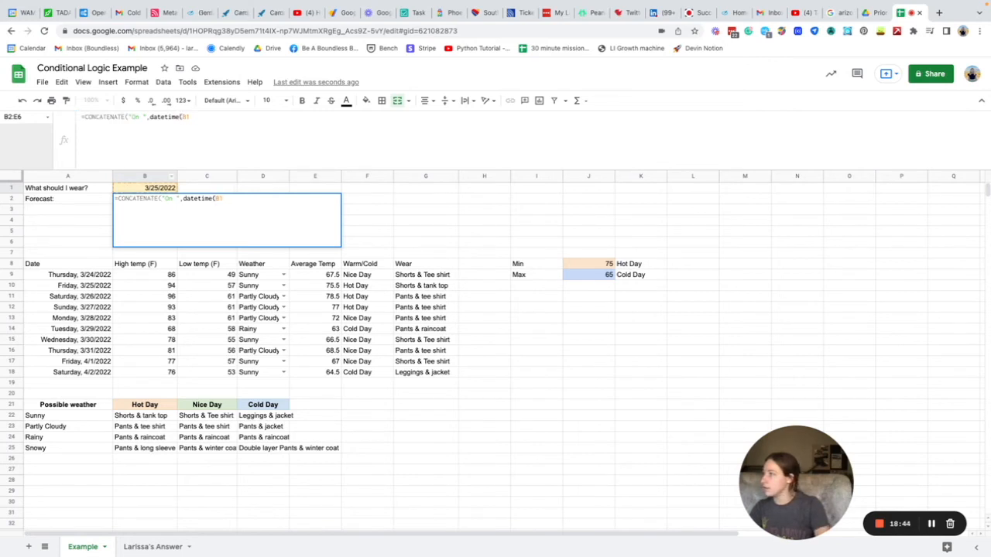
pyautogui.press('BackSpace')
pyautogui.press('BackSpace')
pyautogui.press('BackSpace')
pyautogui.press('BackSpace')
pyautogui.press('BackSpace')
pyautogui.press('BackSpace')
pyautogui.press('BackSpace')
pyautogui.press('BackSpace')
pyautogui.press('BackSpace')
pyautogui.press('BackSpace')
pyautogui.press('BackSpace')
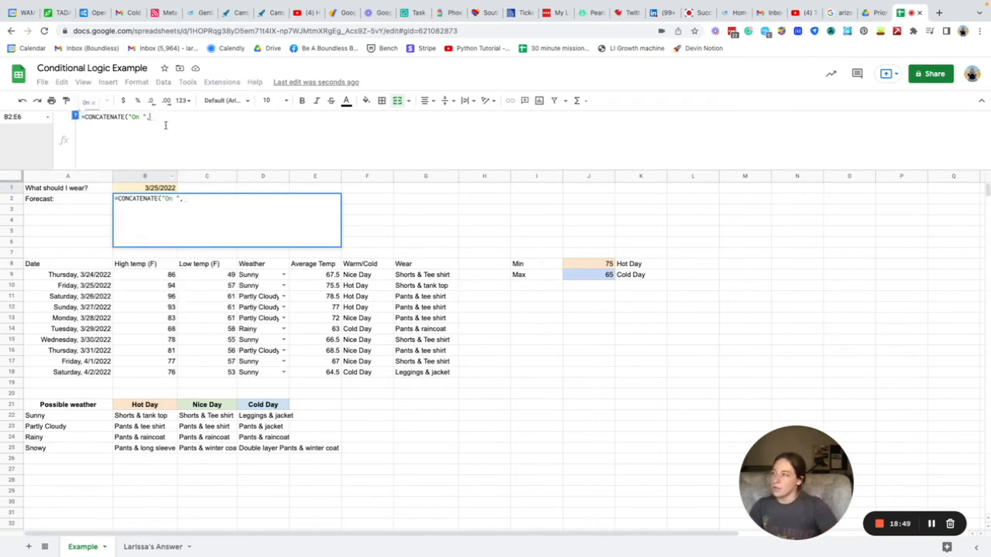
# Try the B1 reference again as the second string, swap it for a date function, and clear the argument.
pyautogui.click(160, 188)
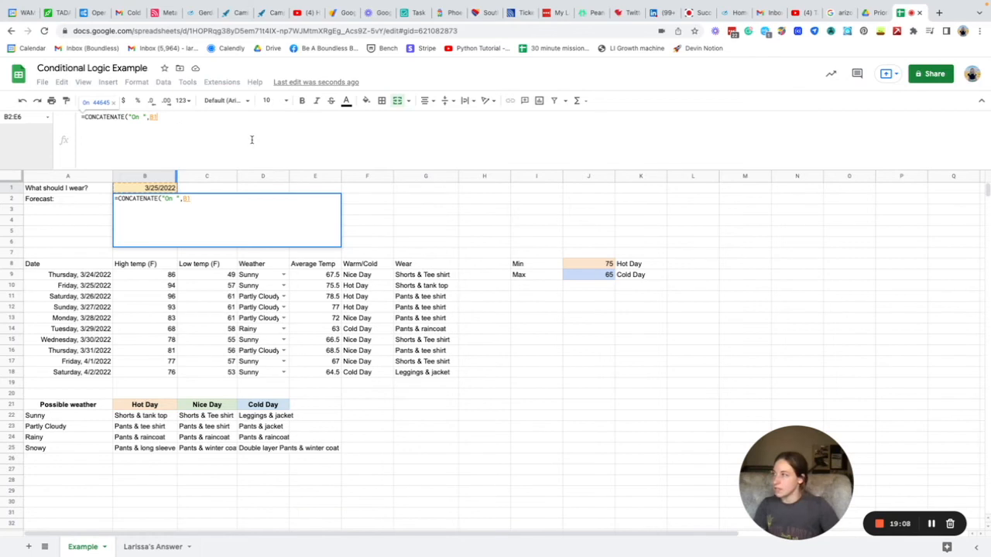
pyautogui.press('BackSpace')
pyautogui.press('BackSpace')
pyautogui.write('datetim')
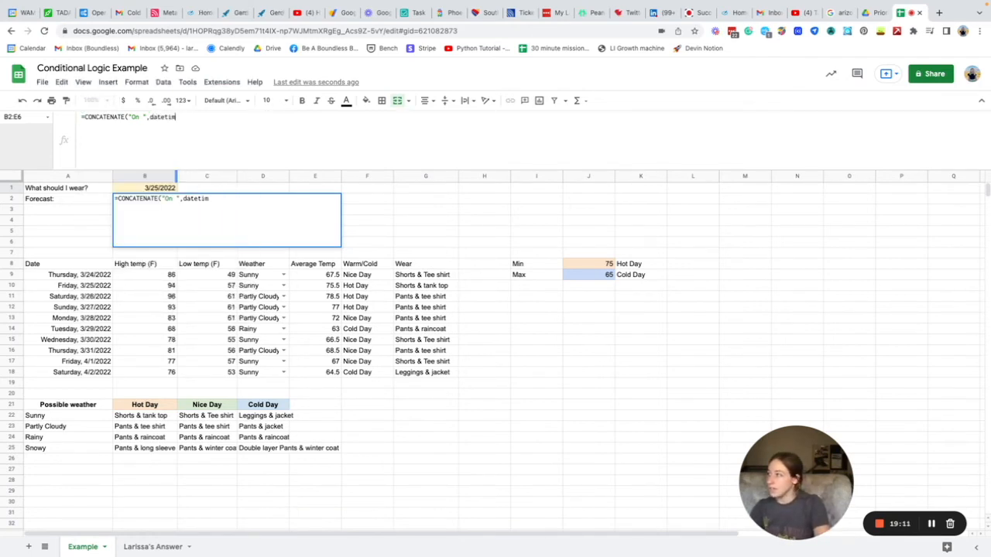
pyautogui.press('BackSpace')
pyautogui.press('BackSpace')
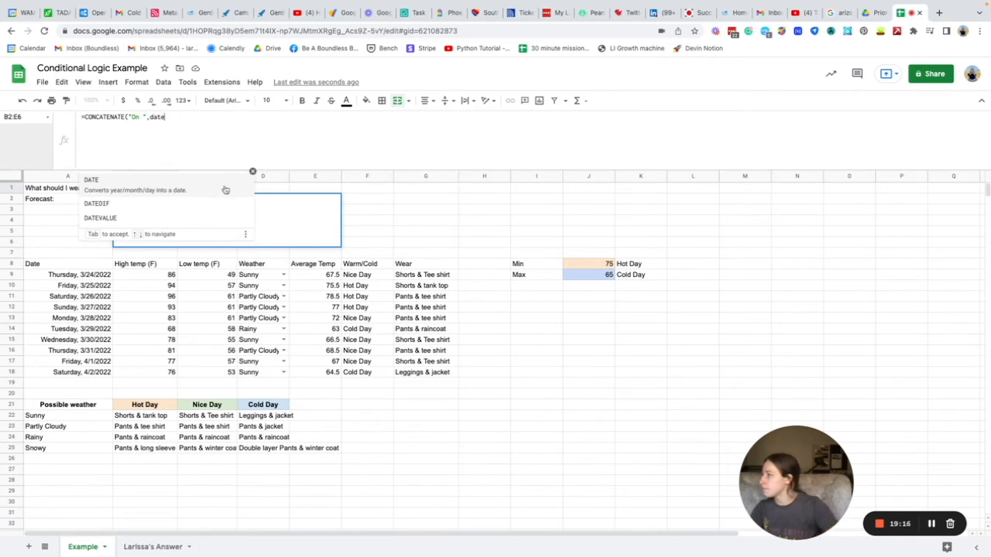
pyautogui.press('BackSpace')
pyautogui.press('BackSpace')
pyautogui.press('BackSpace')
pyautogui.press('BackSpace')
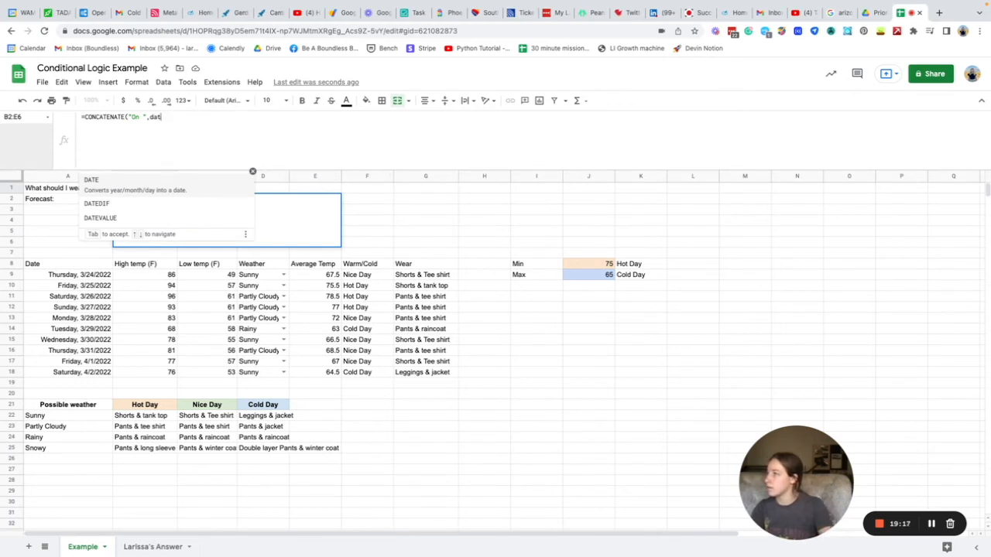
# Look for a suggested function starting with "form" for the second string, and remove the entry.
pyautogui.write('form')
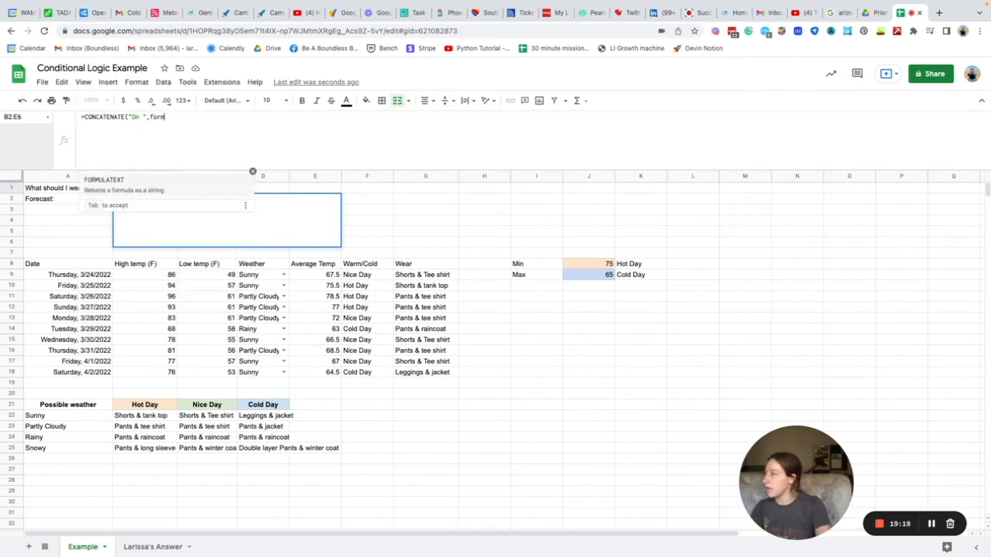
pyautogui.press('BackSpace')
pyautogui.press('BackSpace')
pyautogui.press('BackSpace')
pyautogui.press('BackSpace')
# Try datetime_parse( as the second string's function and delete it from the CONCATENATE formula.
pyautogui.write('dat')
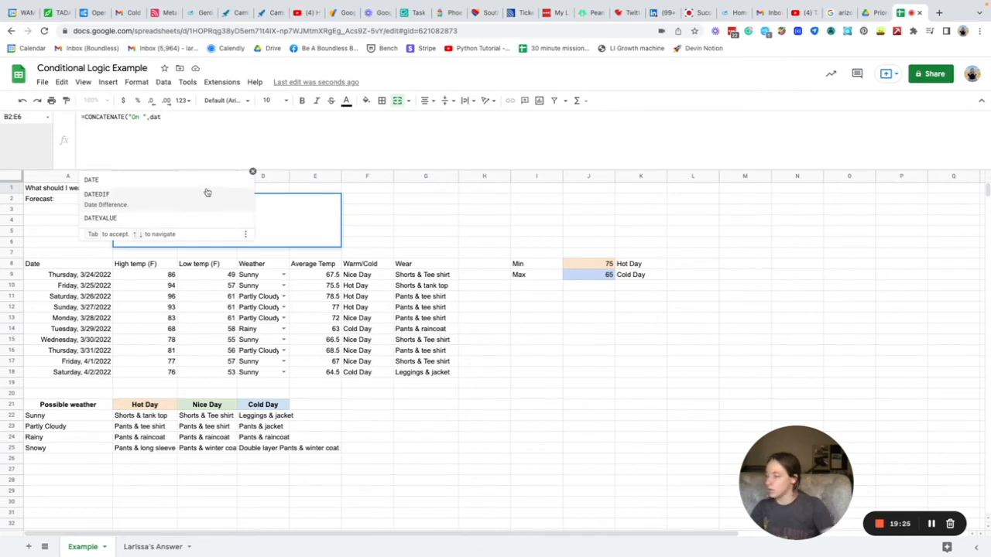
pyautogui.write('etime_parse((')
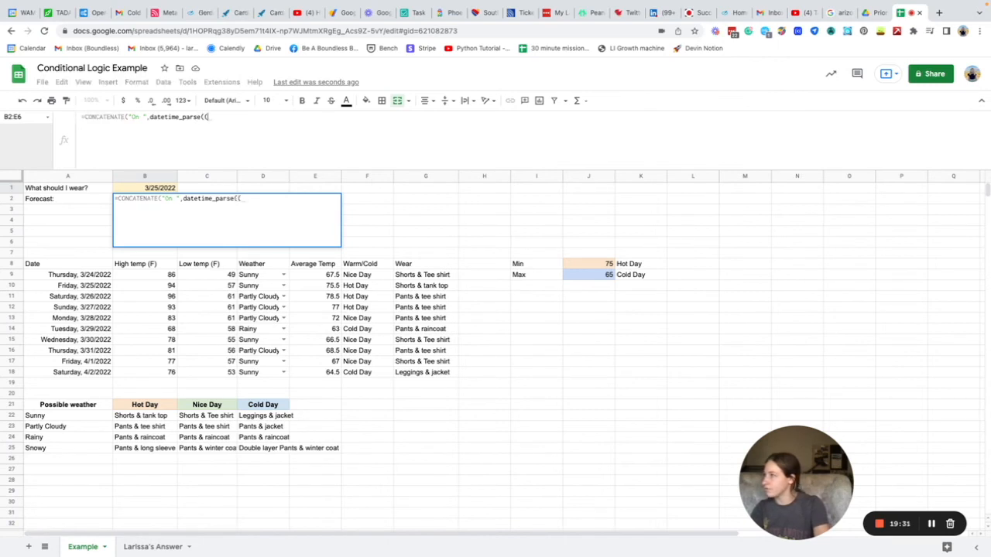
pyautogui.press('BackSpace')
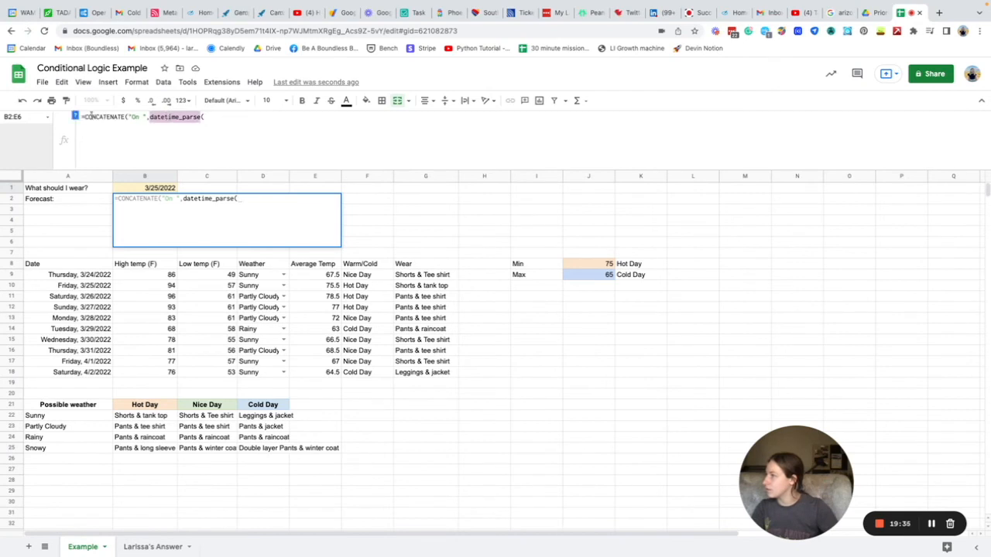
pyautogui.click(75, 117)
pyautogui.click(245, 201)
pyautogui.click(247, 202)
pyautogui.click(225, 120)
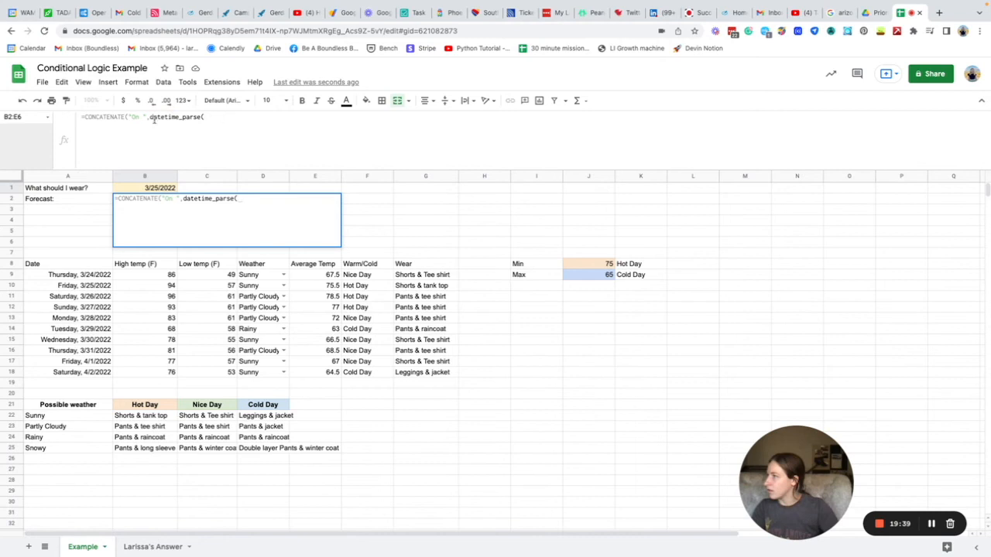
pyautogui.moveTo(203, 118); pyautogui.dragTo(151, 116)
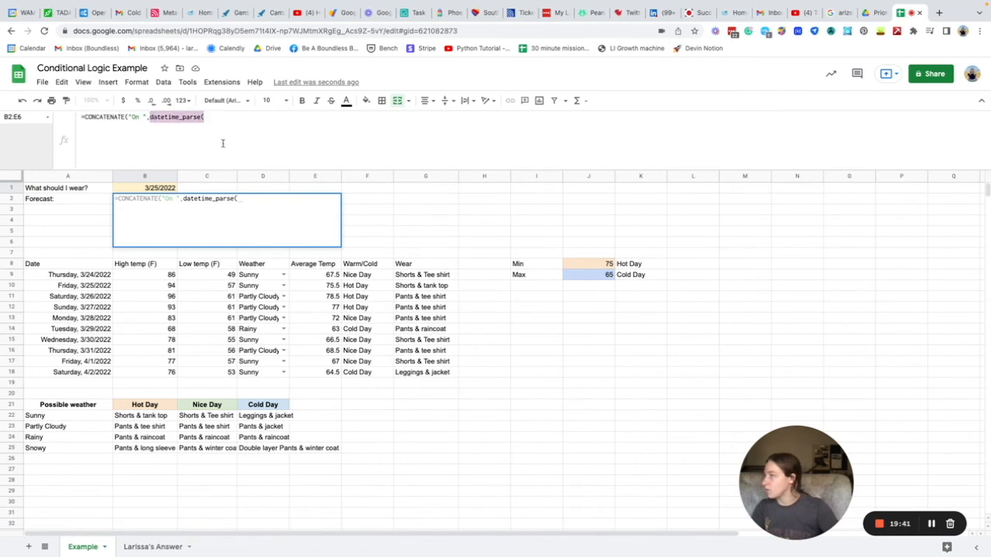
pyautogui.press('BackSpace')
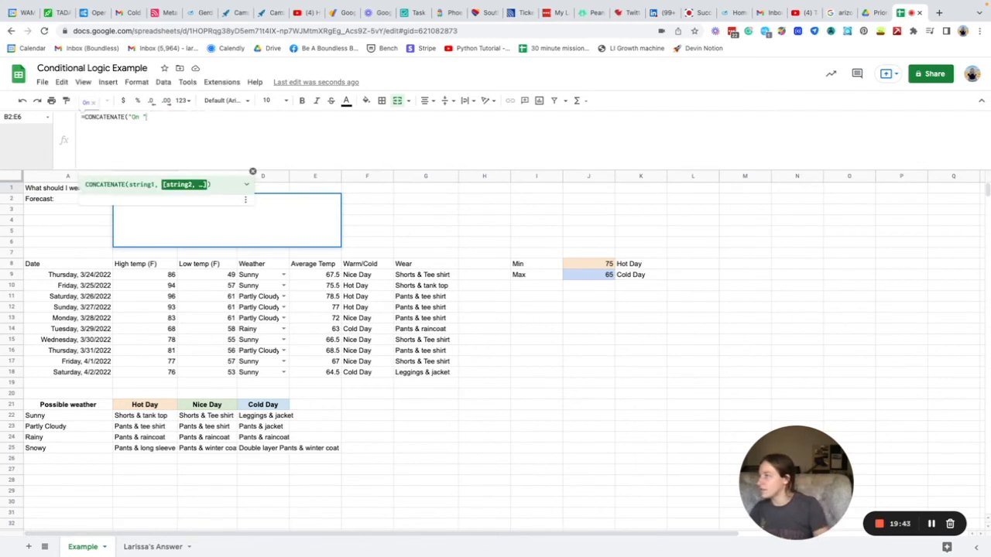
# Replace the first CONCATENATE string "On " with "Wear " and begin the second argument.
pyautogui.press('BackSpace')
pyautogui.press('BackSpace')
pyautogui.press('BackSpace')
pyautogui.press('BackSpace')
pyautogui.press('BackSpace')
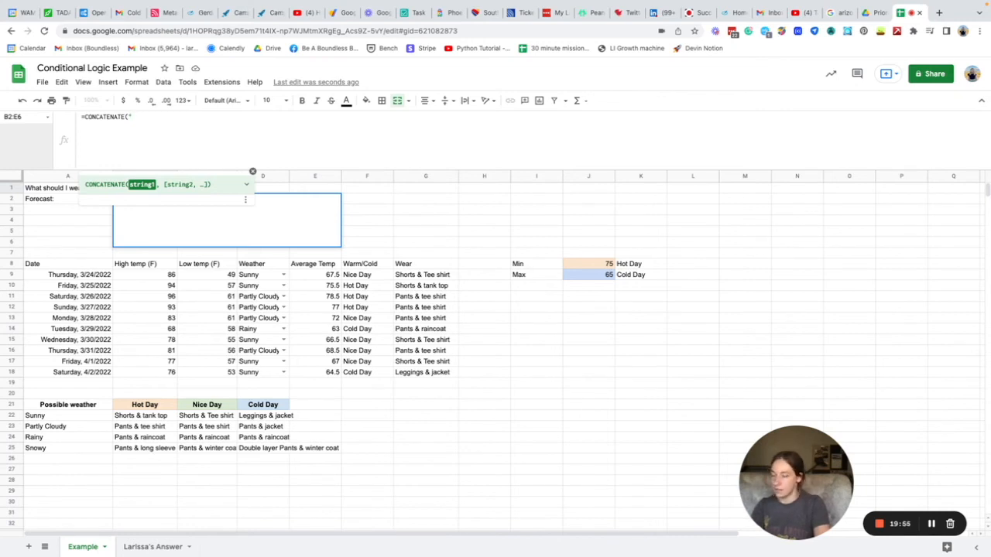
pyautogui.write('Wear')
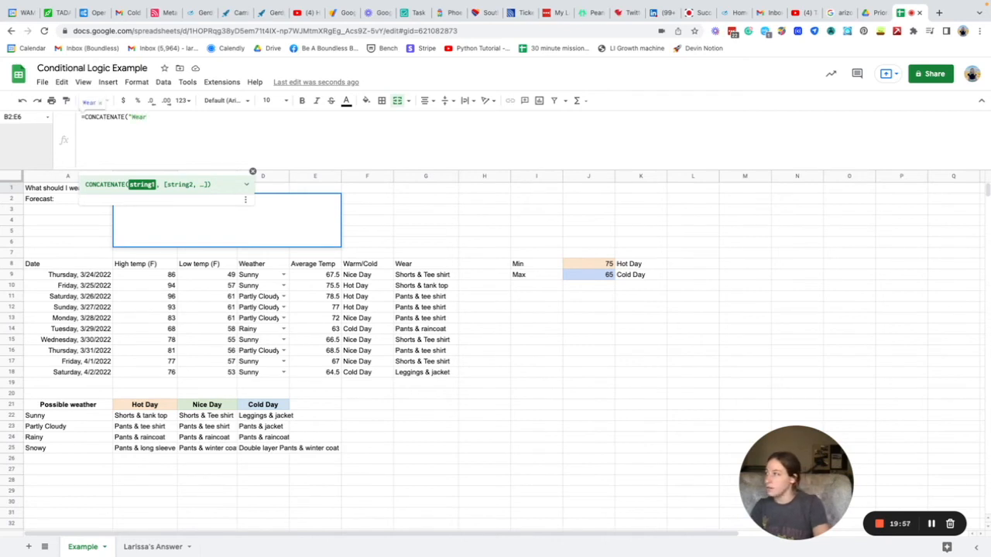
pyautogui.write(' ",')
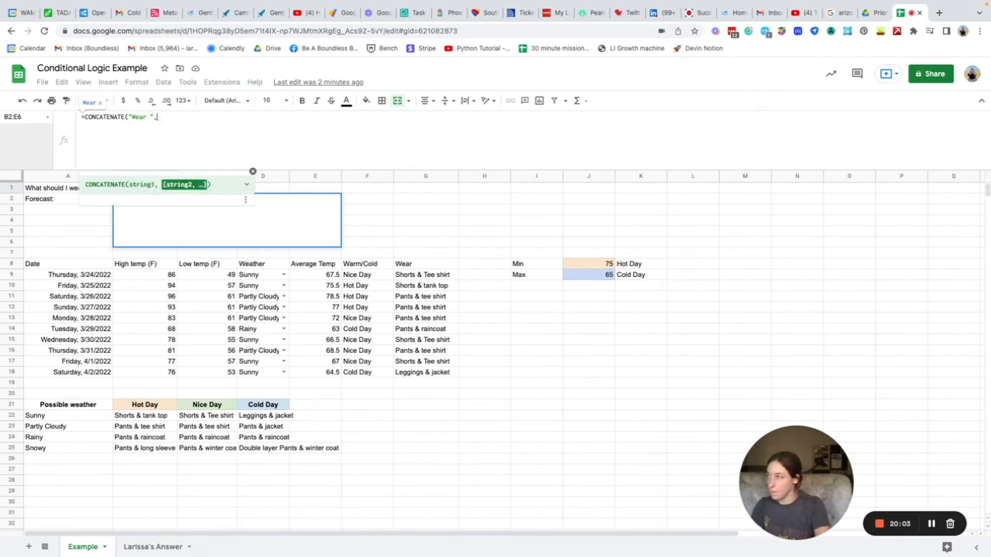
# Nest a LOOKUP function as the second CONCATENATE string, using the date in B1 as its search key.
pyautogui.write('lookup')
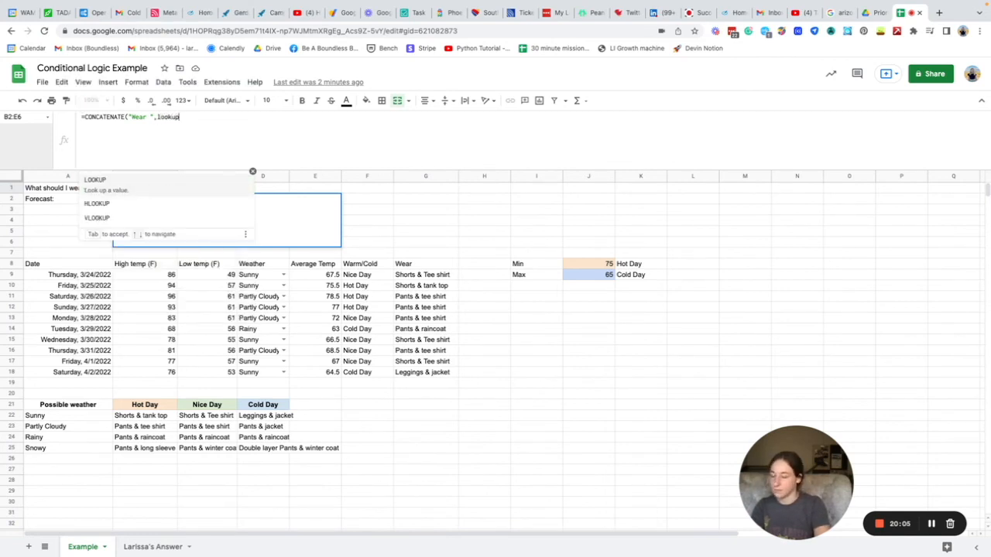
pyautogui.write('(')
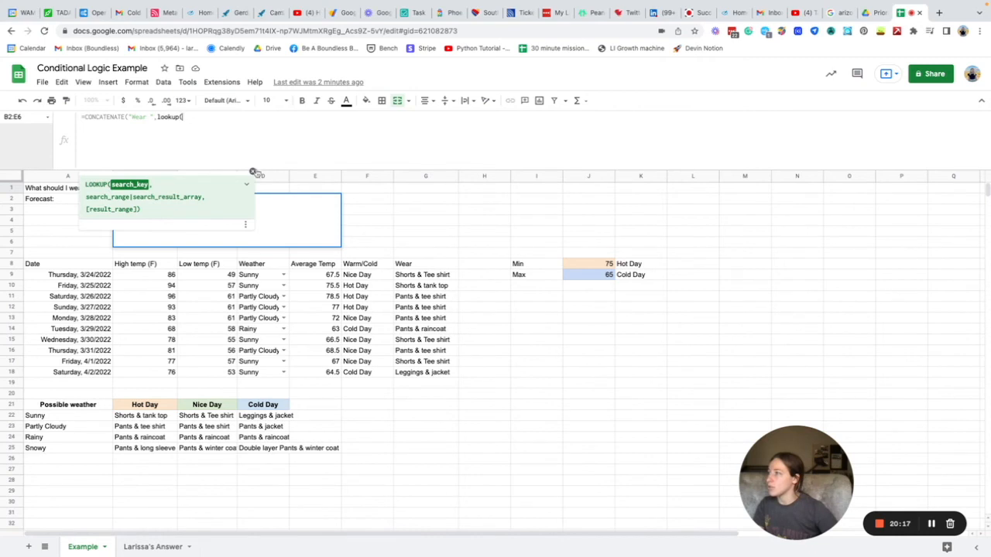
pyautogui.click(254, 172)
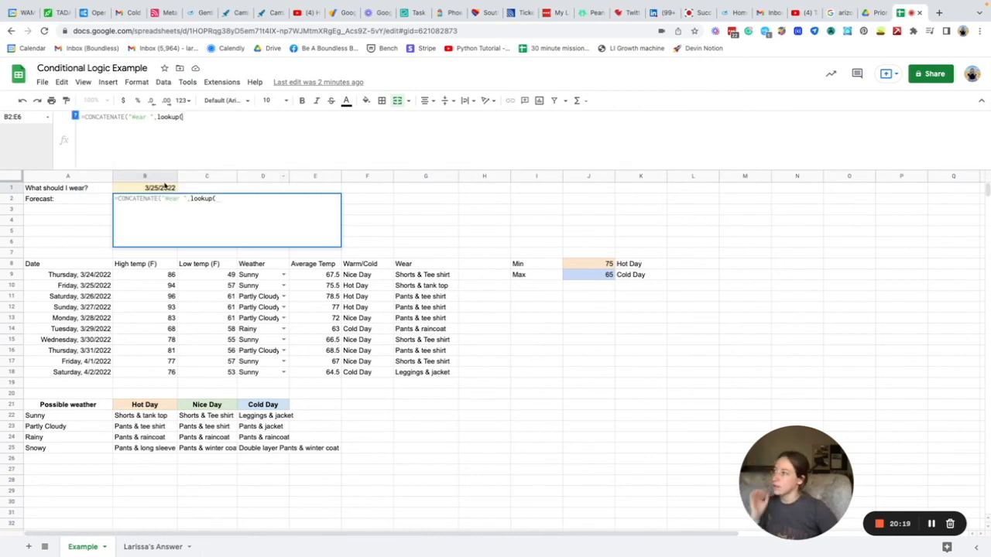
pyautogui.click(166, 188)
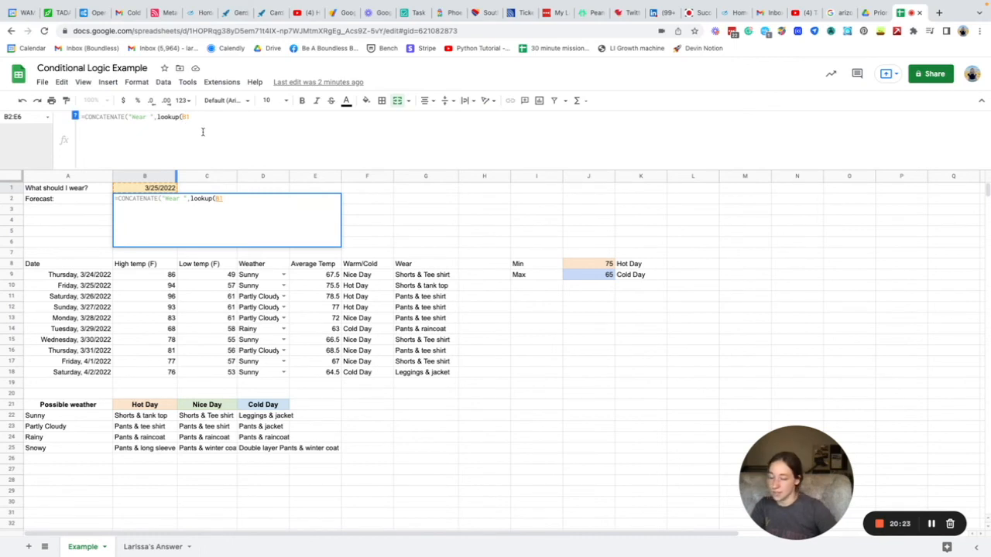
# Make the LOOKUP search key B1 an absolute reference and add the date column A8:A18 as the search range.
pyautogui.press('F4')
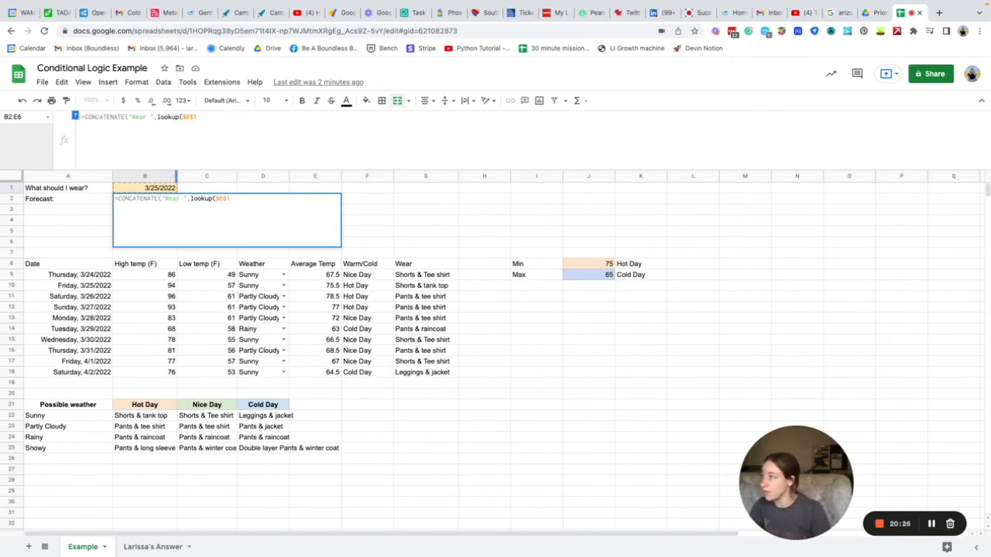
pyautogui.write(',')
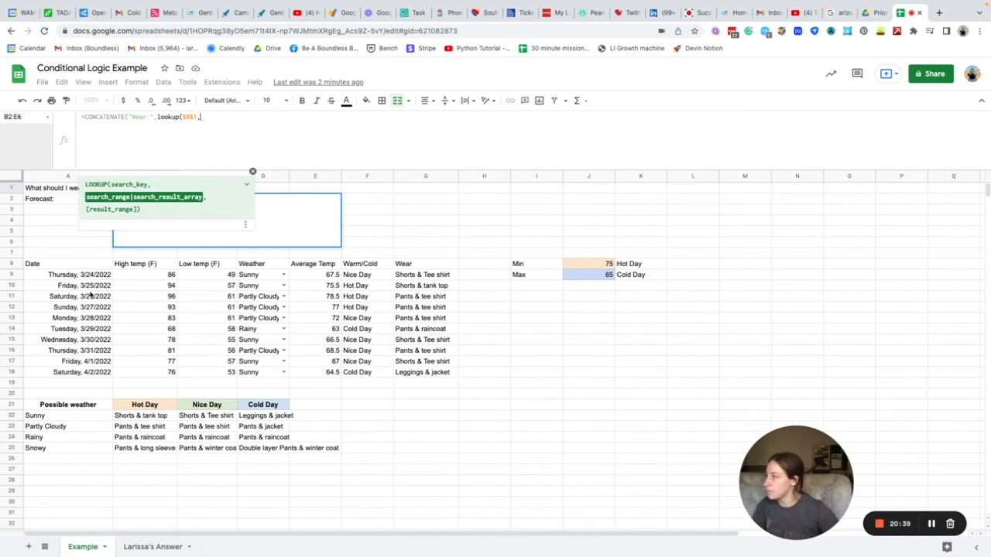
pyautogui.moveTo(85, 267); pyautogui.dragTo(88, 372)
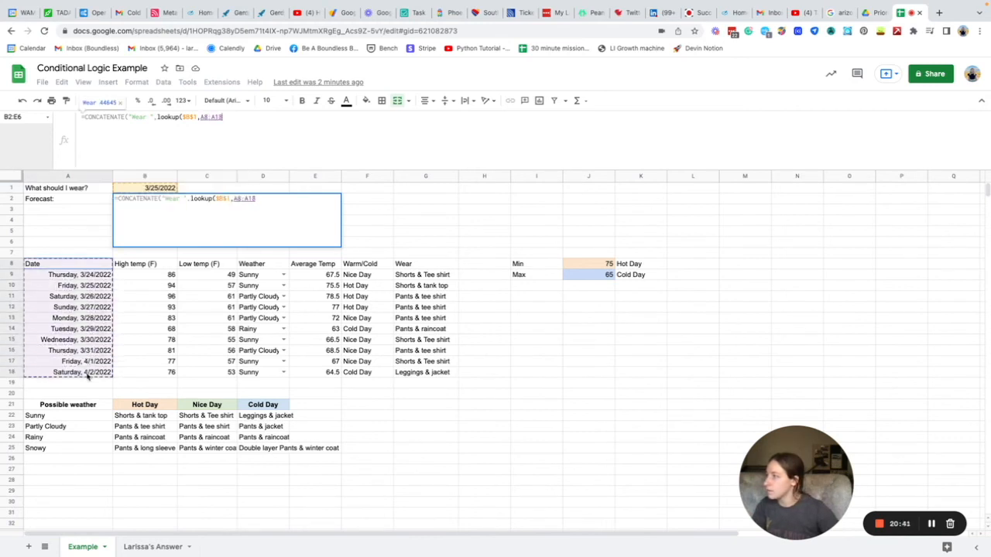
pyautogui.click(217, 129)
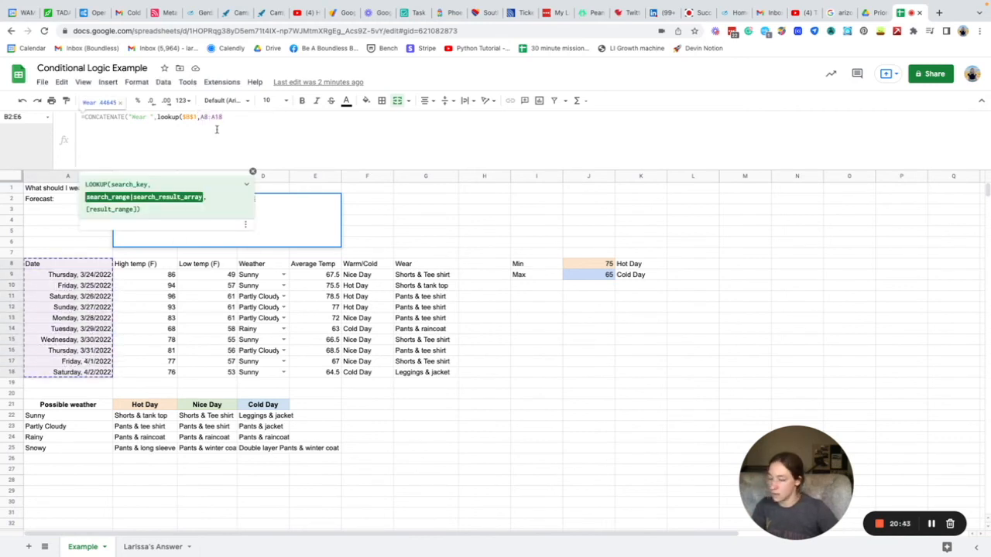
# Lock both ends of the LOOKUP search range as absolute references, $A$8:$A$18.
pyautogui.press('Left')
pyautogui.press('Left')
pyautogui.press('Left')
pyautogui.press('Left')
pyautogui.press('F4')
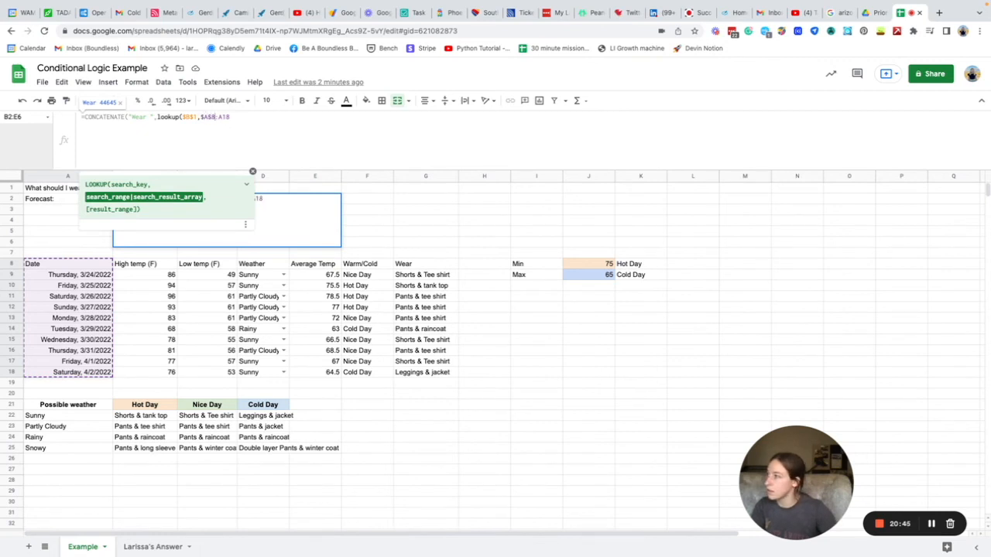
pyautogui.press('Right')
pyautogui.press('Right')
pyautogui.press('Right')
pyautogui.press('Right')
pyautogui.press('F4')
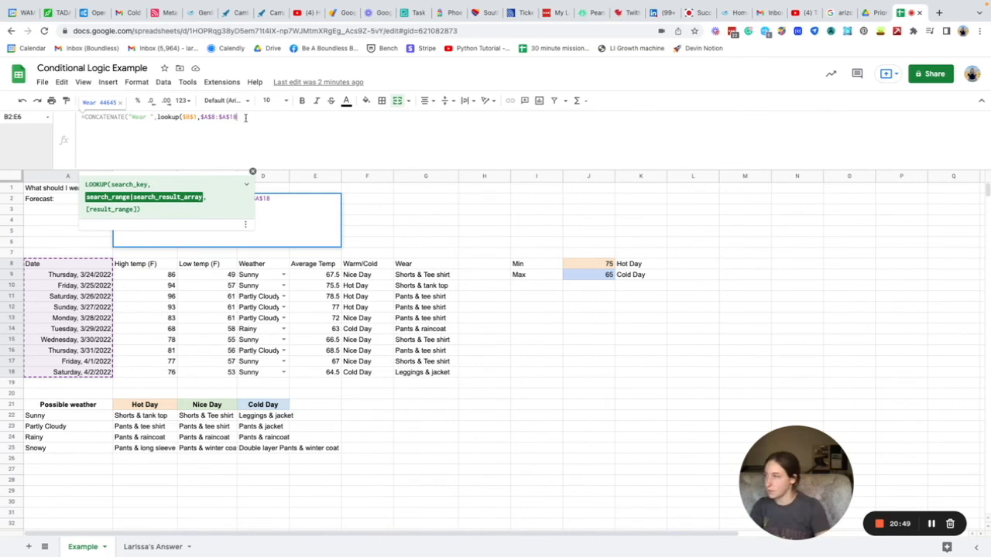
# Add the Wear column as the LOOKUP result range with absolute references, $G$8:$G$18, and close the LOOKUP.
pyautogui.write(',')
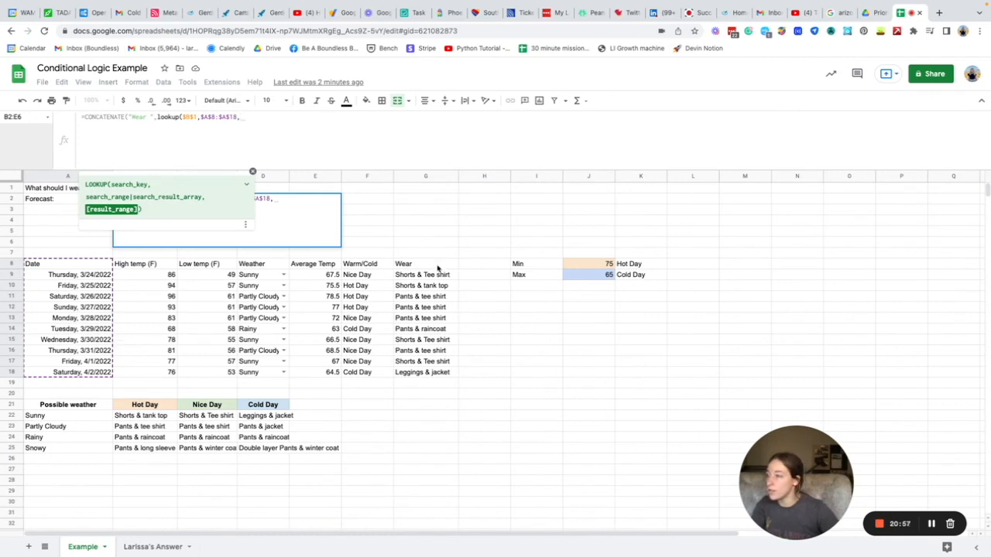
pyautogui.moveTo(438, 267); pyautogui.dragTo(446, 377)
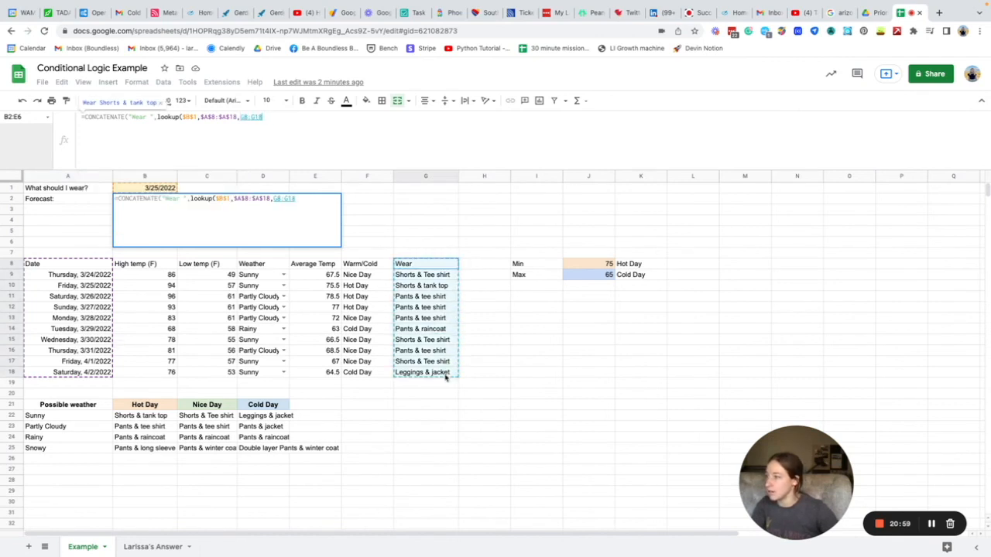
pyautogui.click(240, 117)
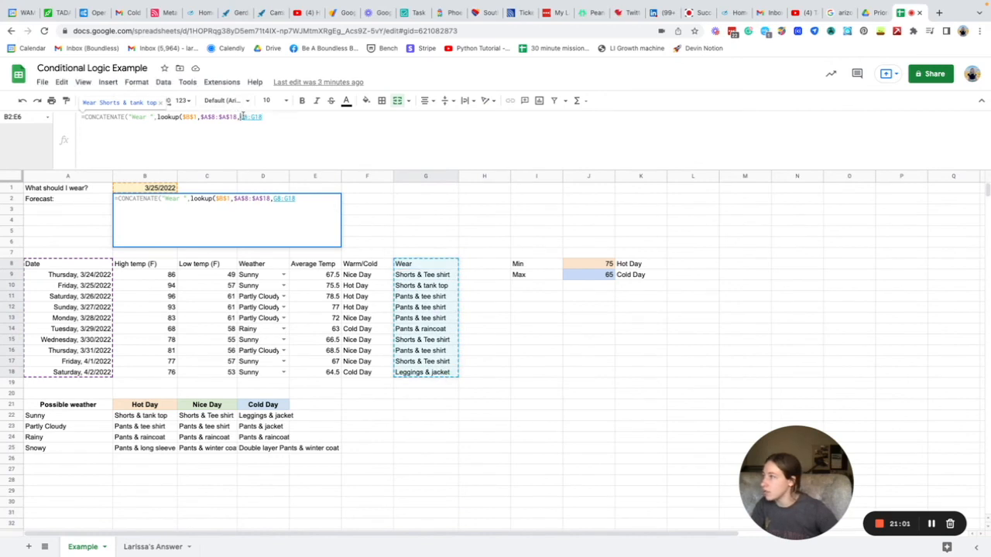
pyautogui.write('$')
pyautogui.press('Right')
pyautogui.write('$')
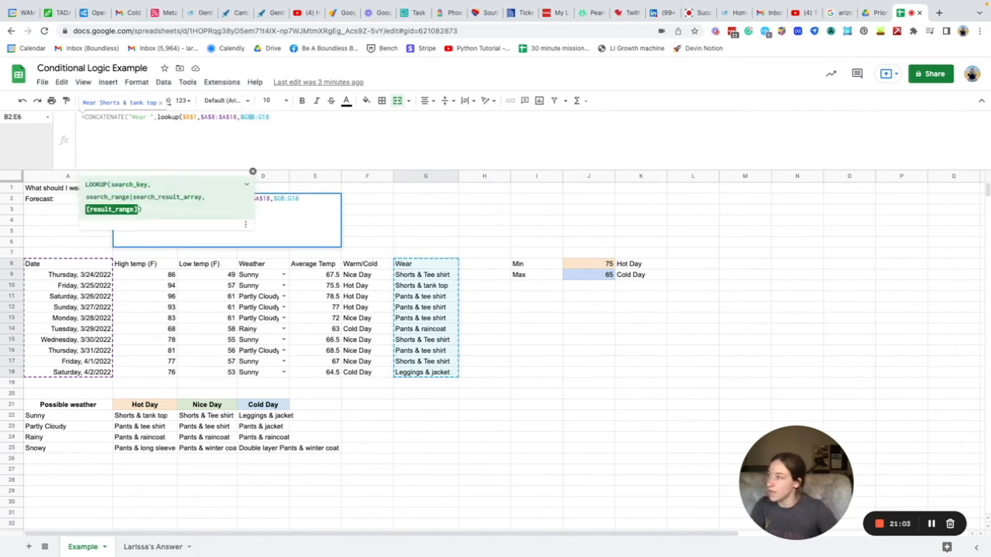
pyautogui.press('Right')
pyautogui.press('Right')
pyautogui.write('$')
pyautogui.press('Right')
pyautogui.write('$')
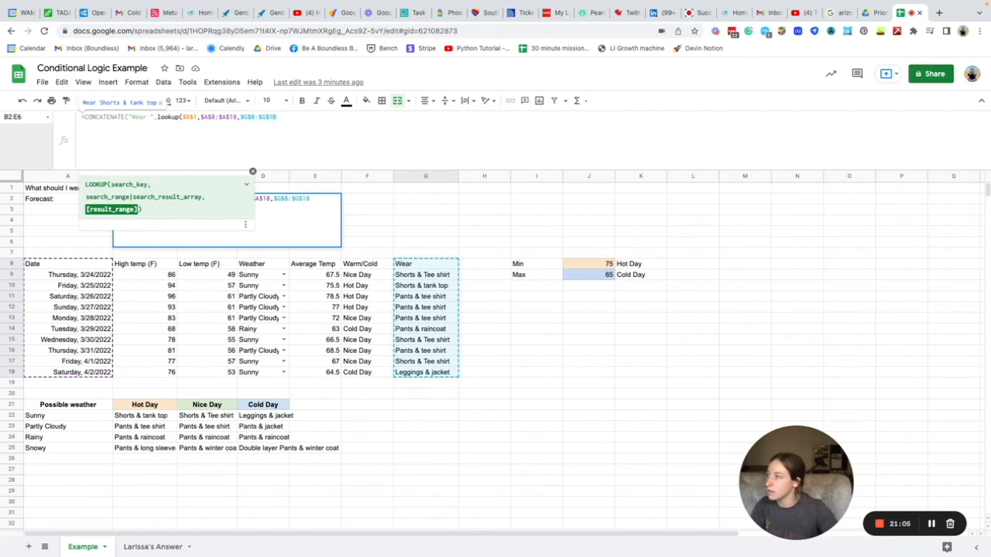
pyautogui.write(')')
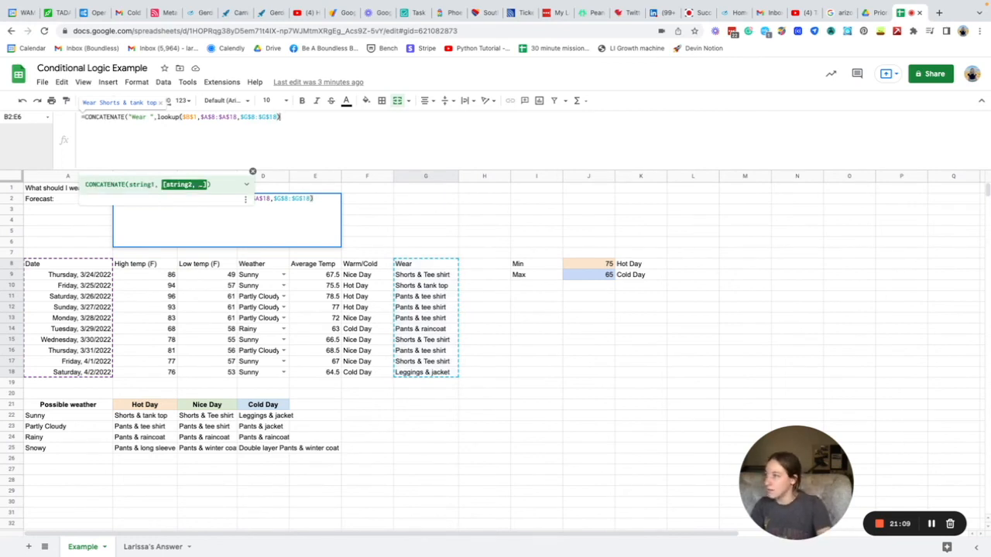
# Begin the third CONCATENATE string with the text ", the ".
pyautogui.write(',')
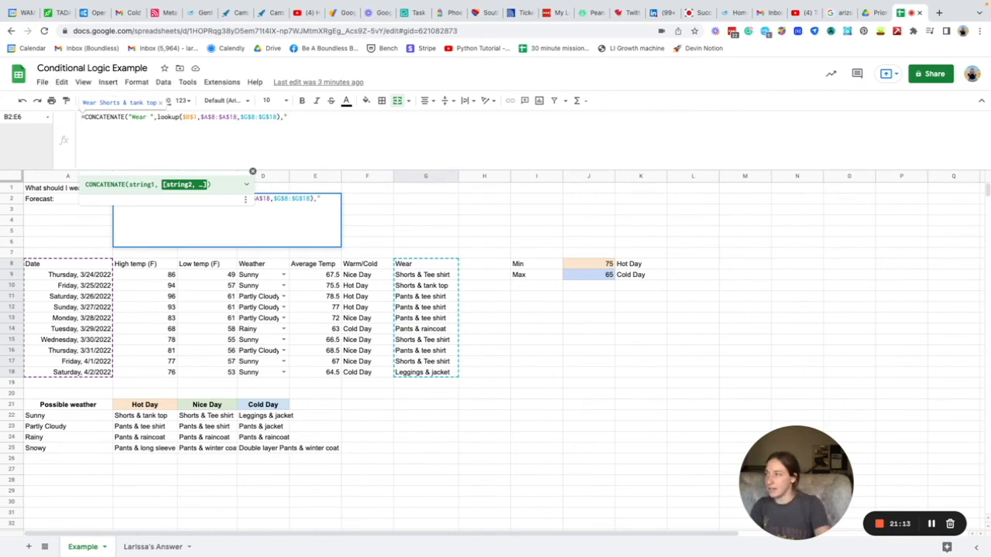
pyautogui.write('",')
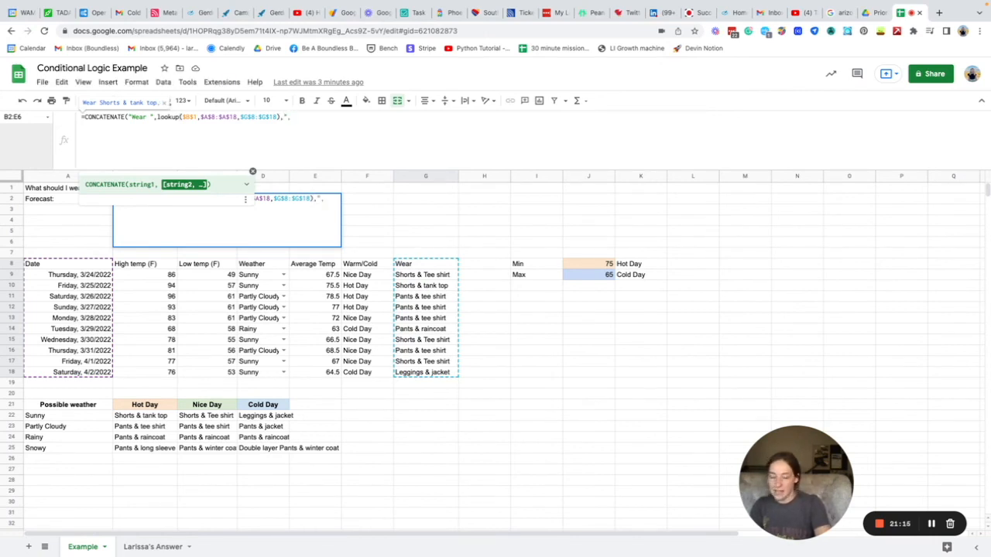
pyautogui.write(' the a')
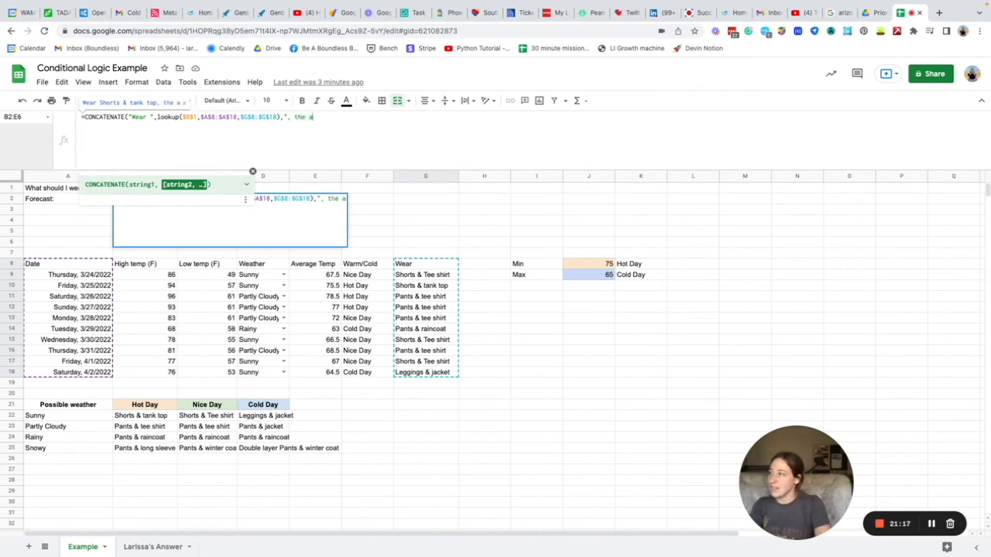
# Try the wording "average temp" in the third CONCATENATE string and remove it.
pyautogui.write('verage ')
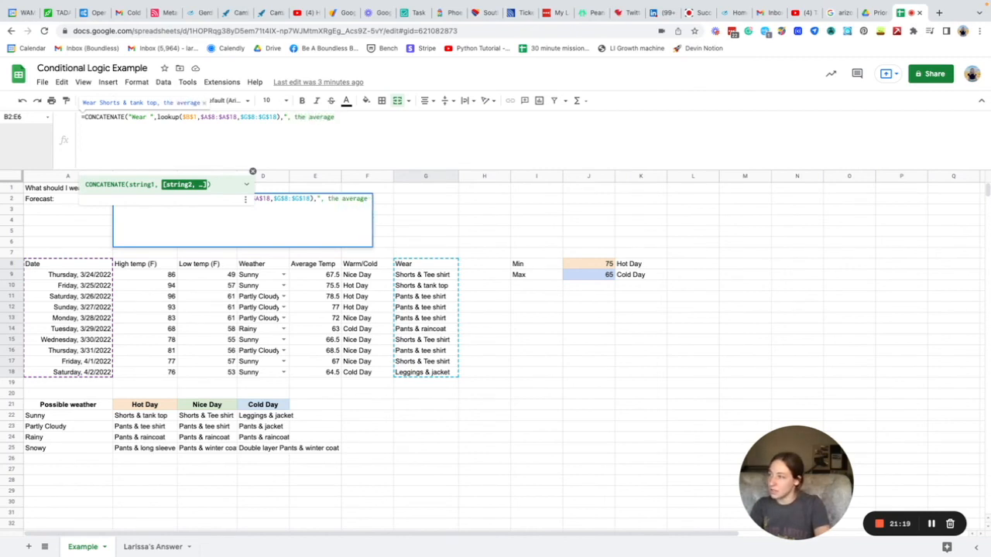
pyautogui.write('temp')
pyautogui.press('BackSpace')
pyautogui.press('BackSpace')
pyautogui.press('BackSpace')
pyautogui.press('BackSpace')
pyautogui.press('BackSpace')
pyautogui.press('BackSpace')
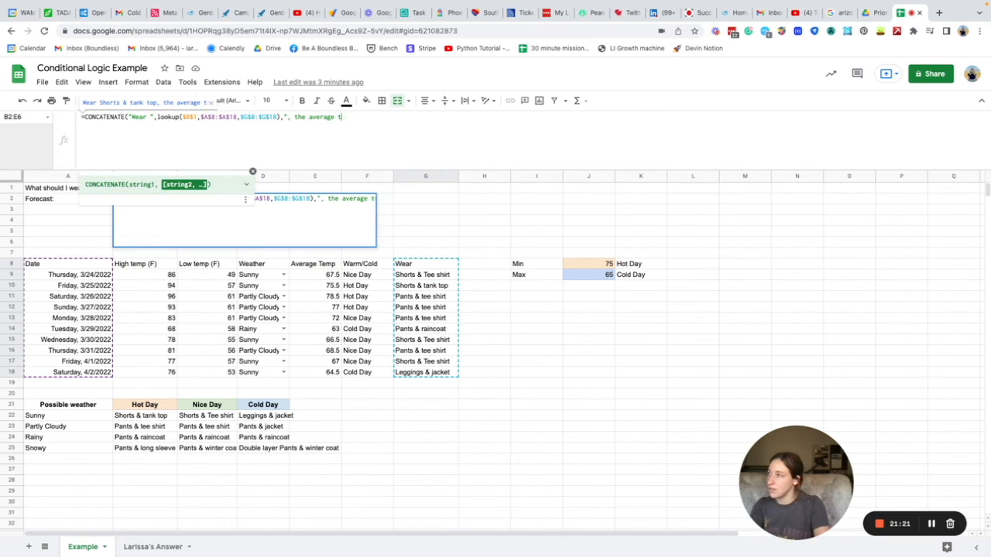
pyautogui.press('BackSpace')
pyautogui.press('BackSpace')
pyautogui.press('BackSpace')
pyautogui.press('BackSpace')
pyautogui.press('BackSpace')
pyautogui.press('BackSpace')
pyautogui.press('BackSpace')
# Continue the third string with "day should be" and copy the complete LOOKUP expression from the formula.
pyautogui.write('day')
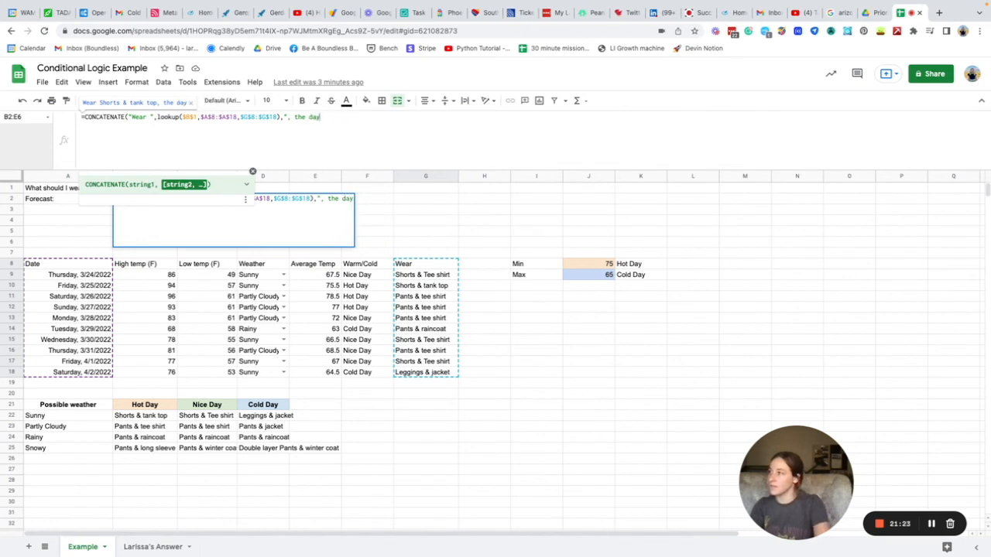
pyautogui.write(' should be')
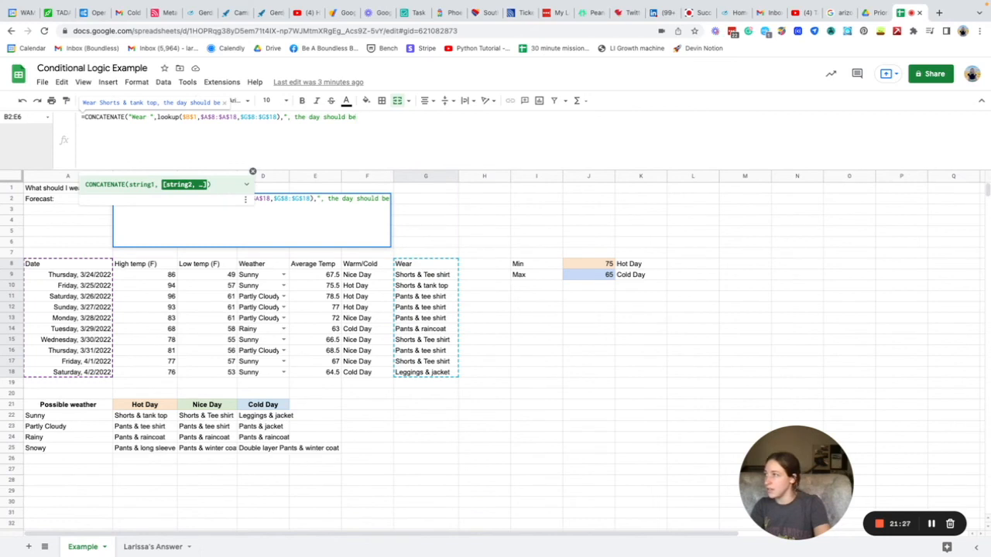
pyautogui.moveTo(279, 116); pyautogui.dragTo(159, 121)
pyautogui.hotkey('ctrl', 'c')
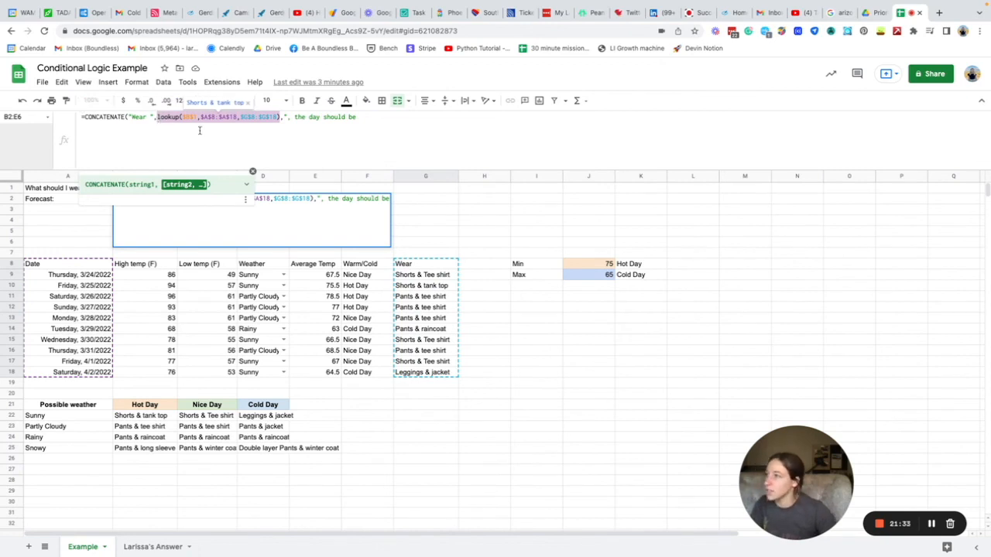
# Finish the third string as ", the day should be a " and paste the copied LOOKUP as the fourth string.
pyautogui.click(384, 120)
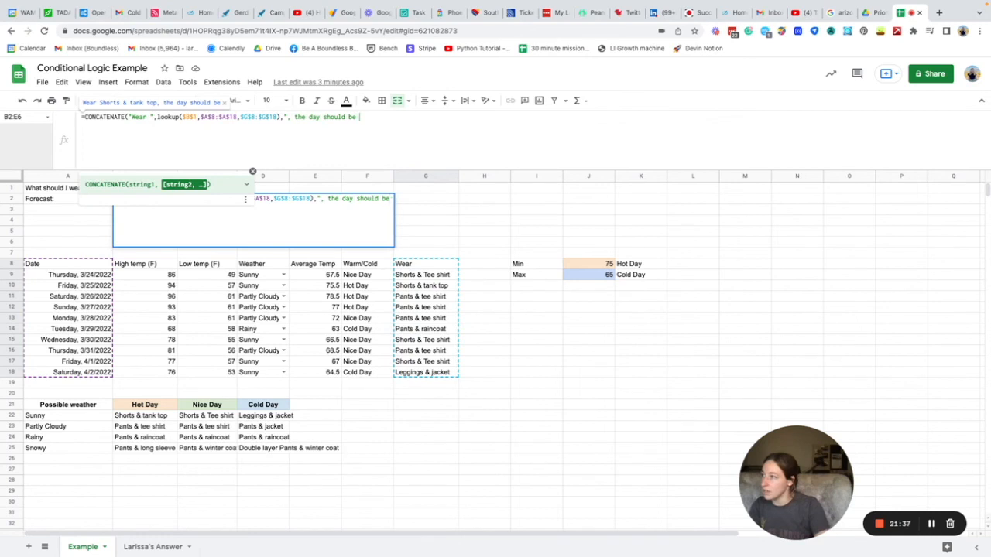
pyautogui.write('",')
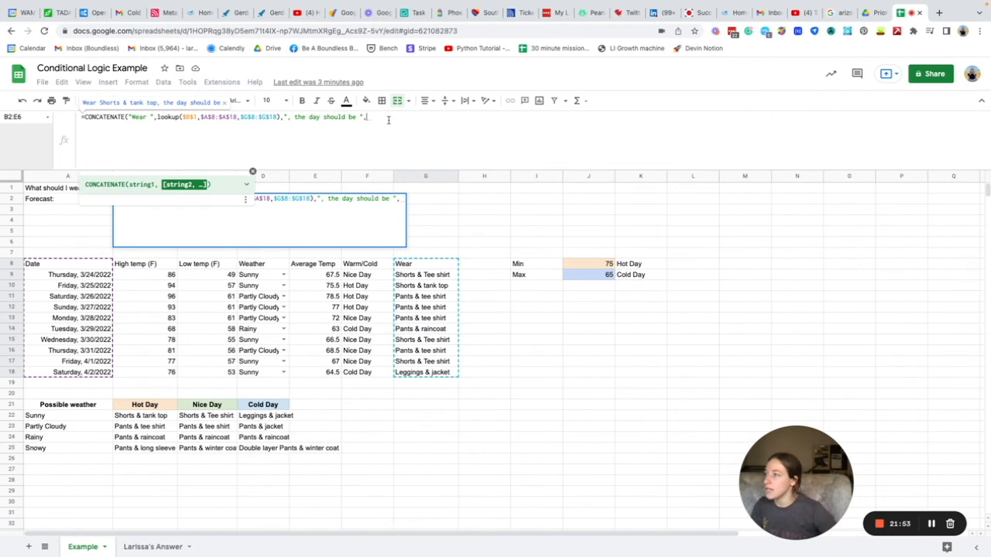
pyautogui.press('Left')
pyautogui.press('Left')
pyautogui.write('a')
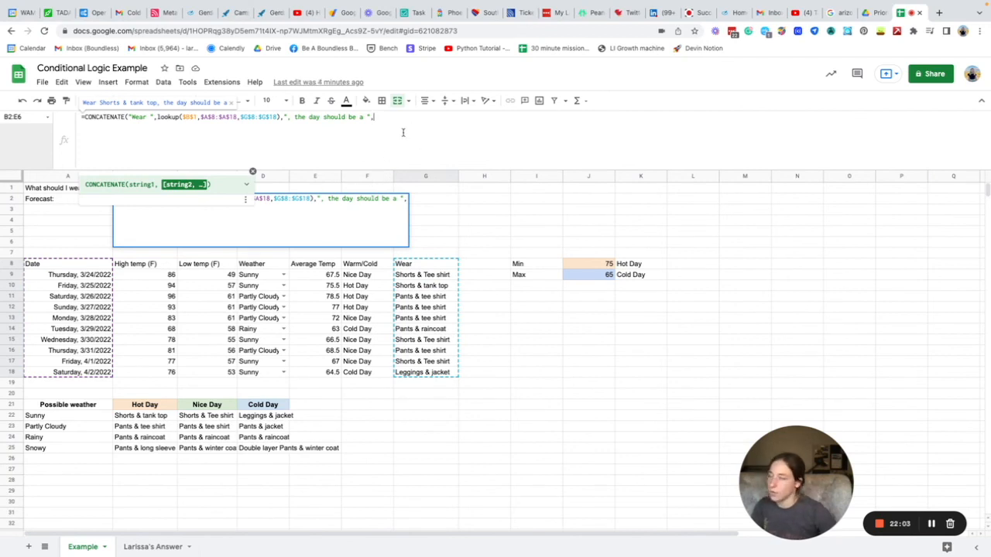
pyautogui.hotkey('ctrl', 'v')
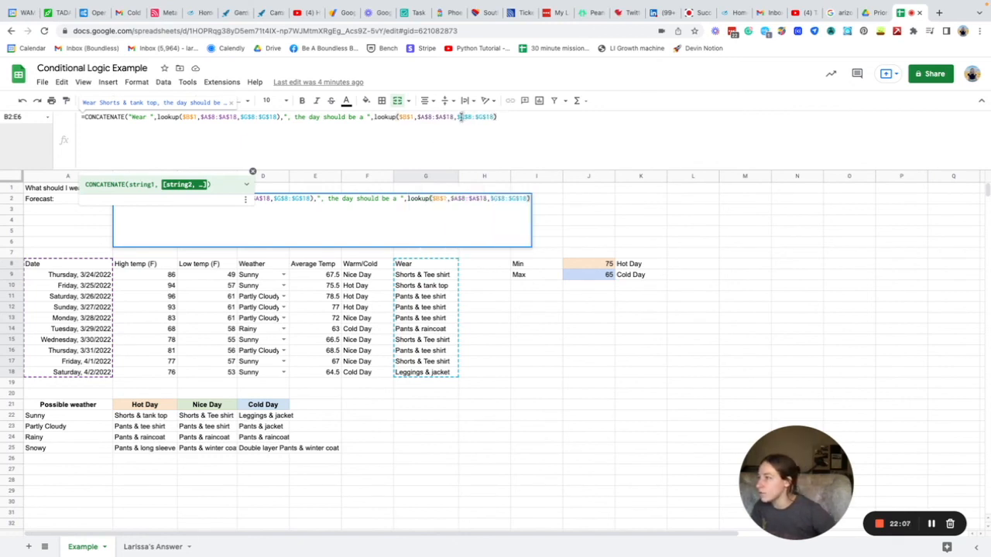
# Change the pasted LOOKUP's result range to the Warm/Cold column, $F$8:$F$18.
pyautogui.click(461, 116)
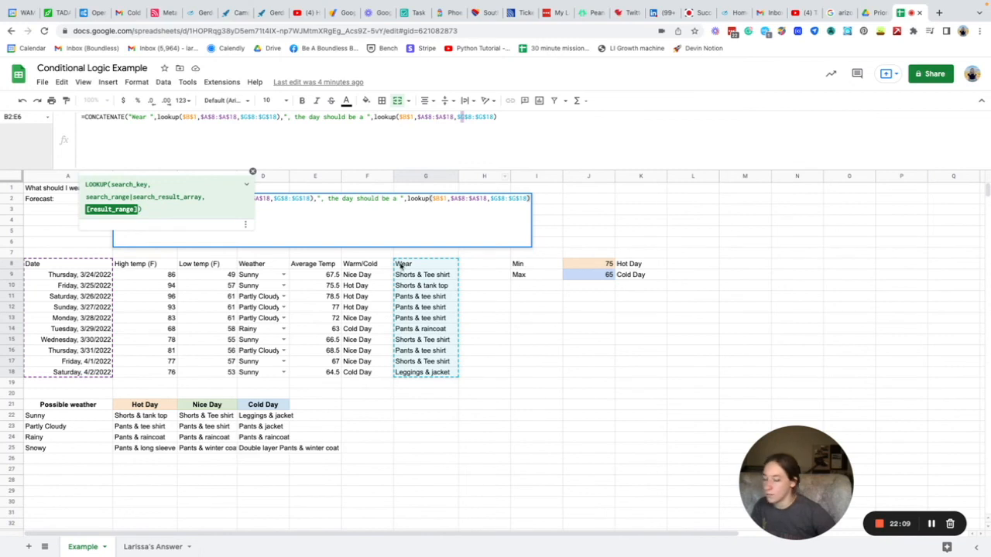
pyautogui.write('F$8:$')
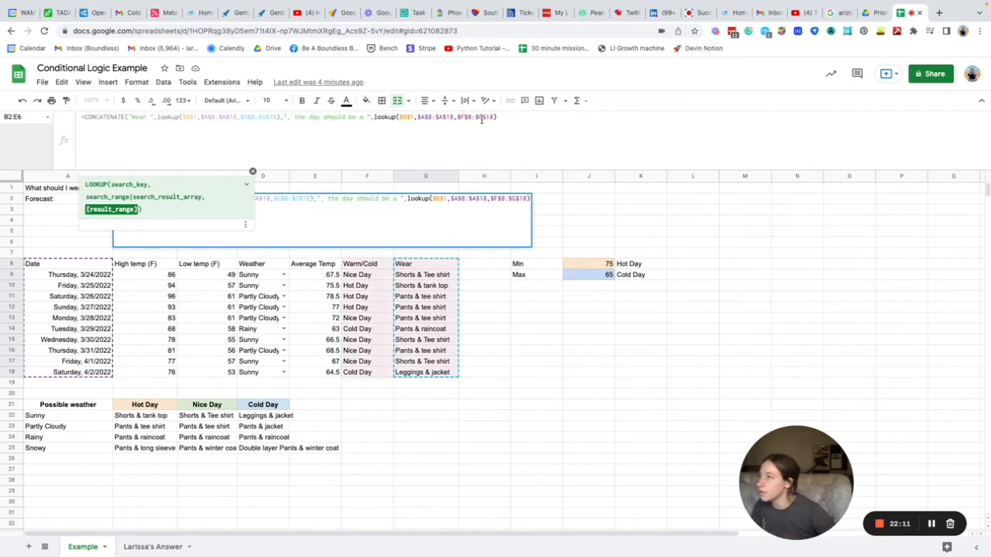
pyautogui.write('F')
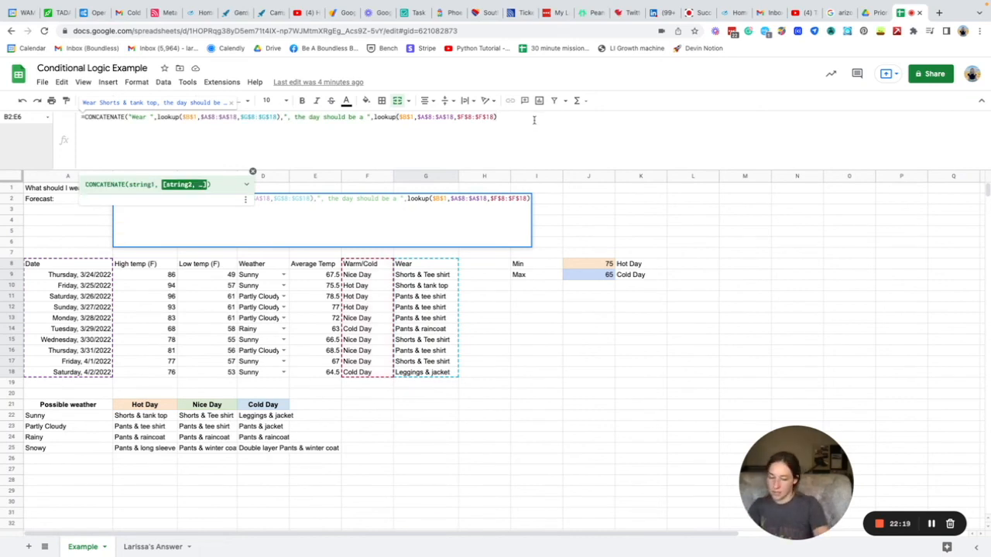
# Append the string " with an average temperature of " and another copy of the LOOKUP, with its result range set to $E$8:$E$18.
pyautogui.write('," with an average temperature of "')
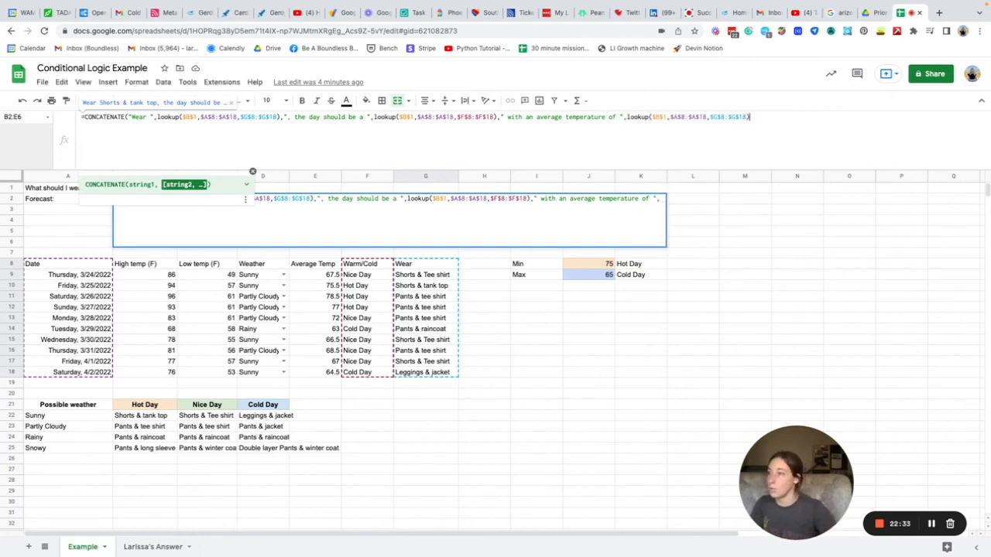
pyautogui.write(',lookup($B$1,$A$8:$A$18,$G$8:$G$18)')
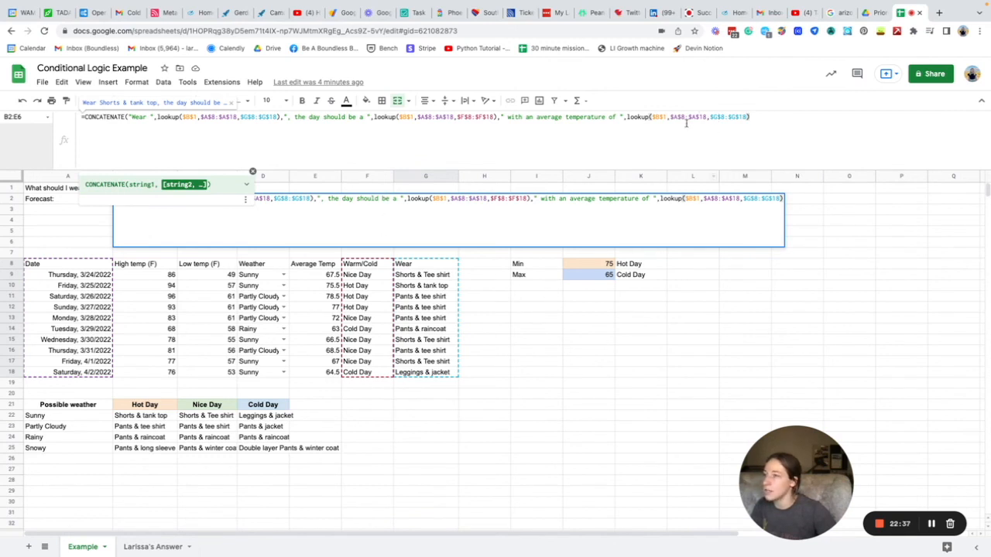
pyautogui.click(713, 116)
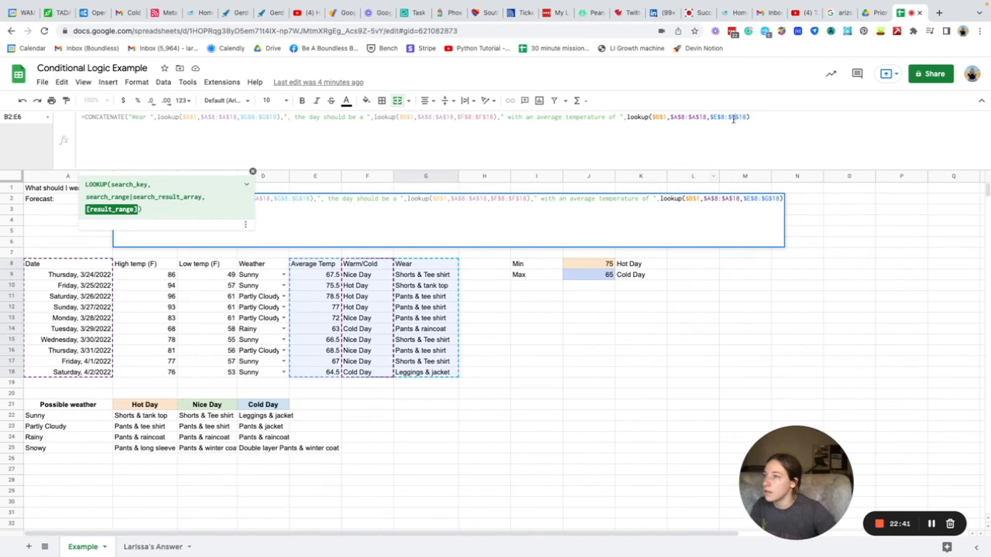
pyautogui.click(762, 118)
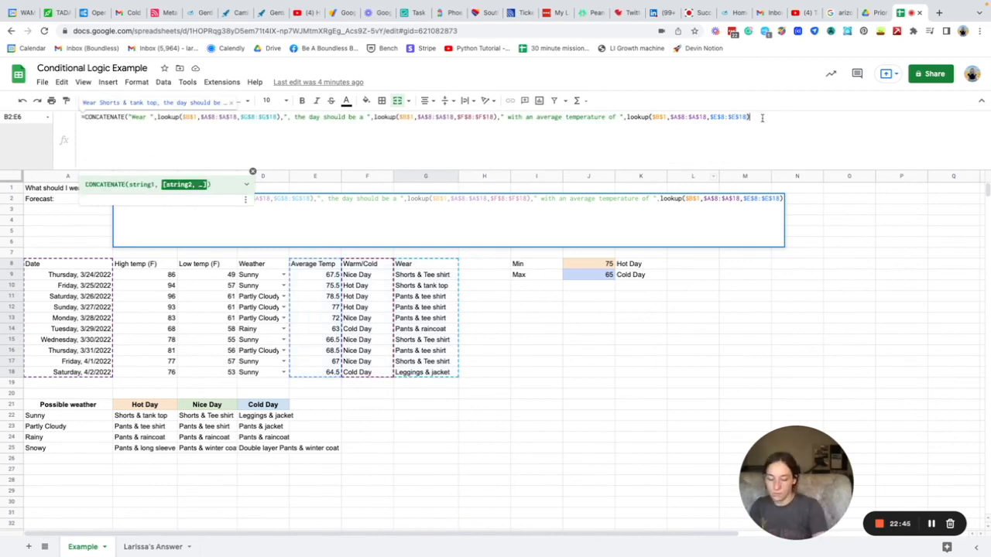
# Append the final string " degrees." to the CONCATENATE formula, close the parenthesis and commit the forecast formula.
pyautogui.write(',')
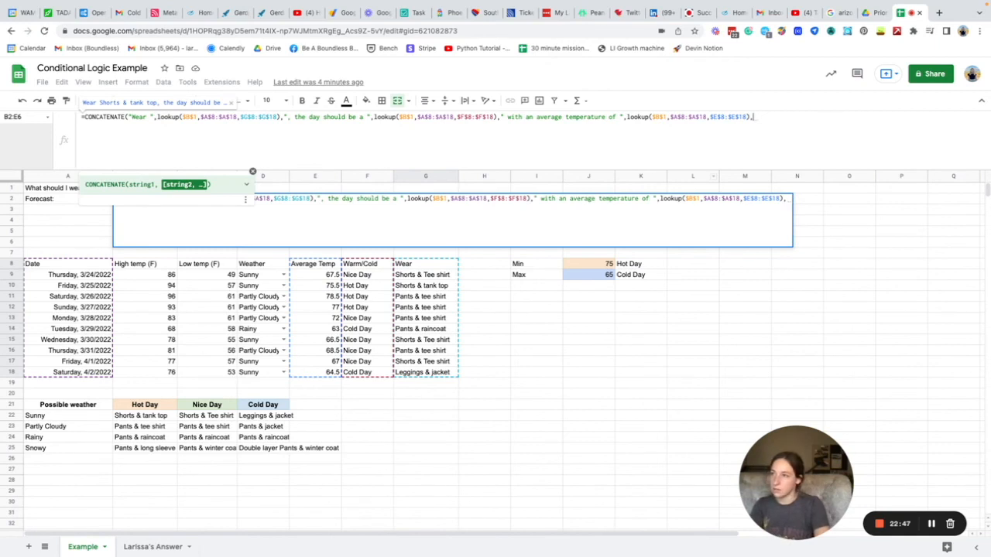
pyautogui.write('"')
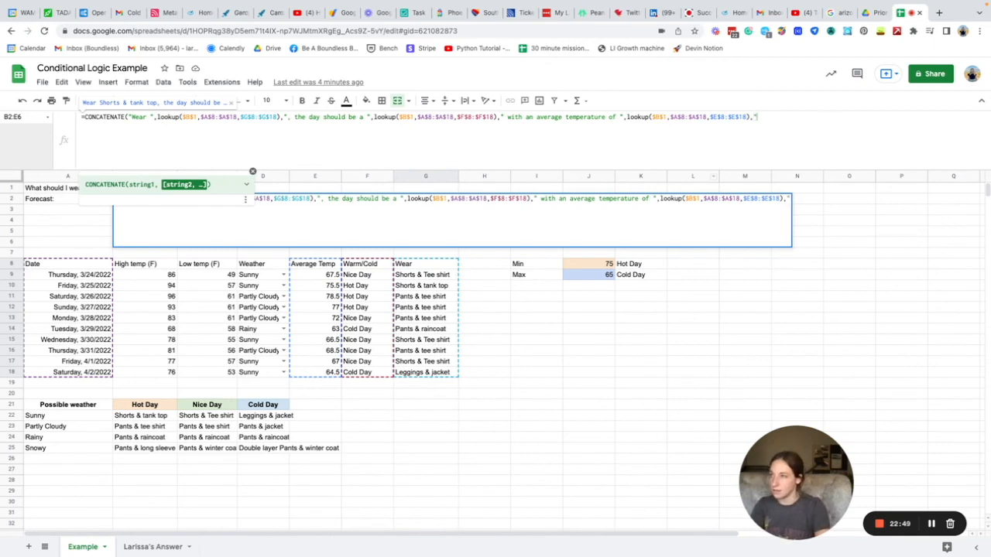
pyautogui.write(' de')
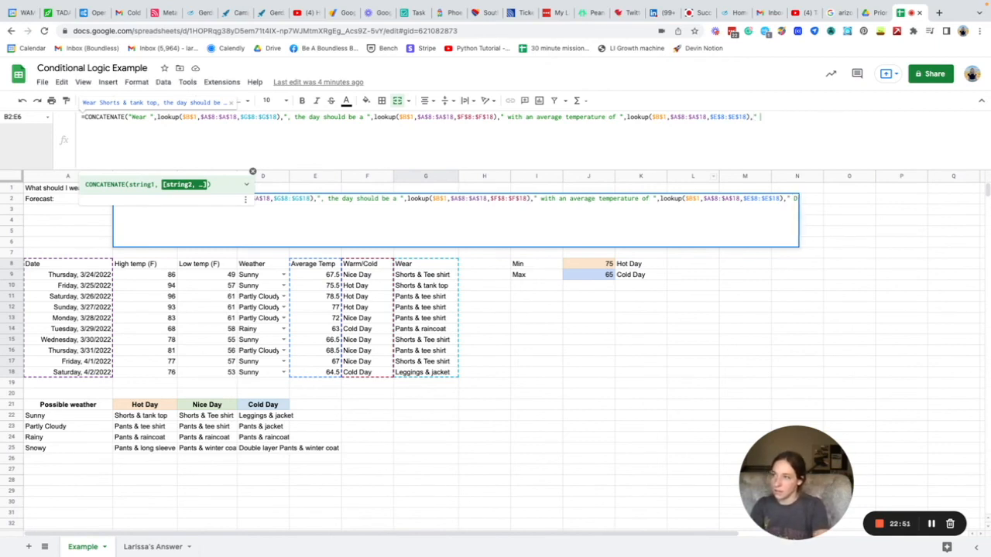
pyautogui.write('grees')
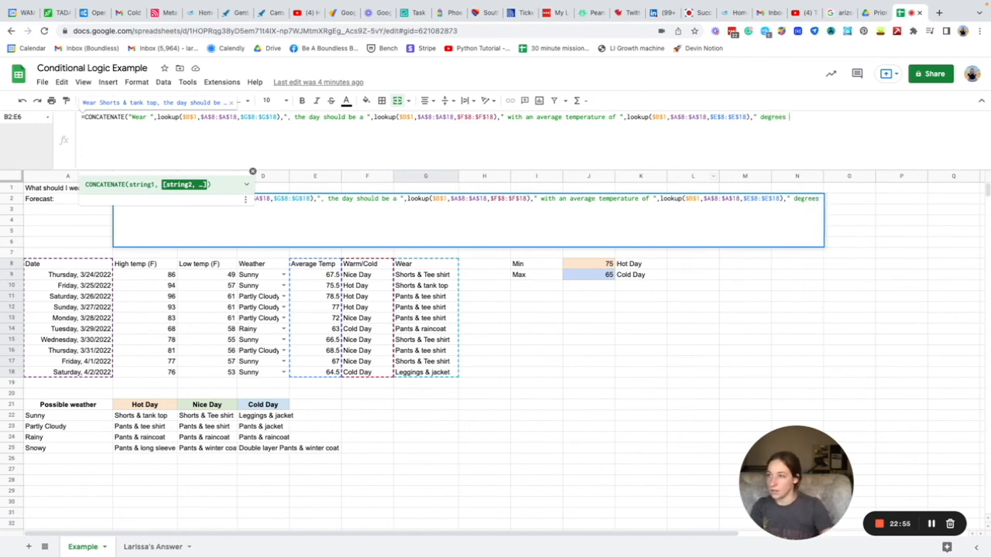
pyautogui.press('BackSpace')
pyautogui.write('.")')
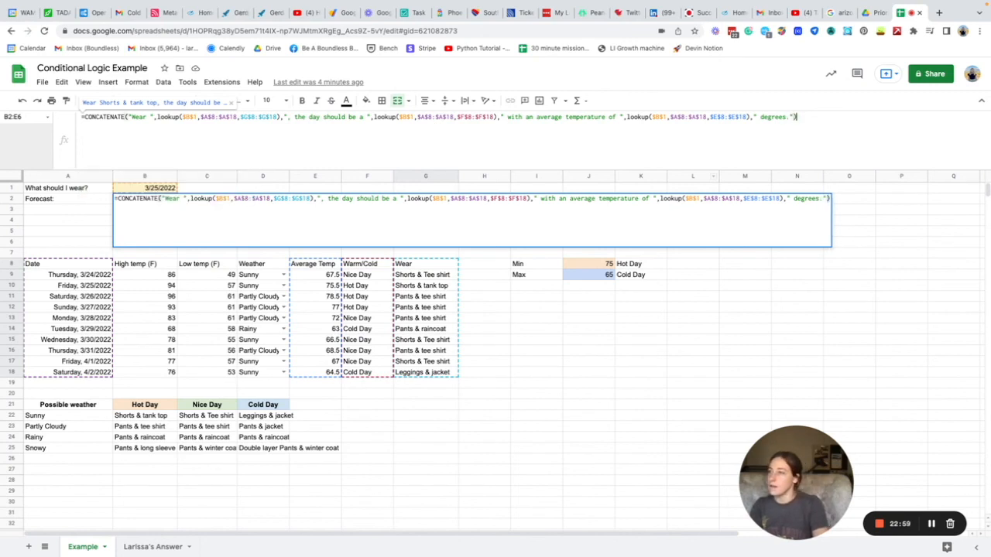
pyautogui.press('Return')
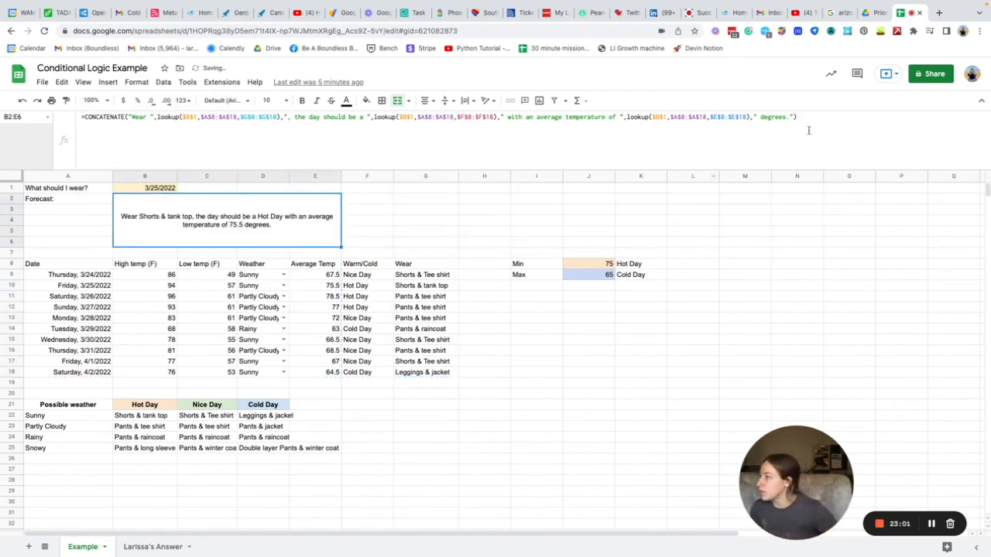
pyautogui.click(441, 418)
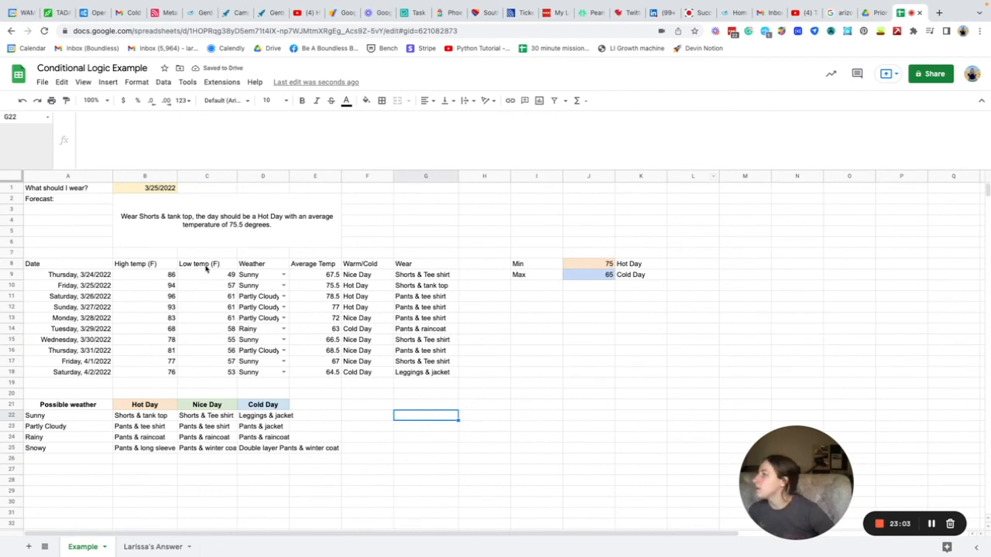
# Check the forecast sentence against the selected date and that date's average temperature, Warm/Cold and Wear values in row 10.
pyautogui.click(148, 222)
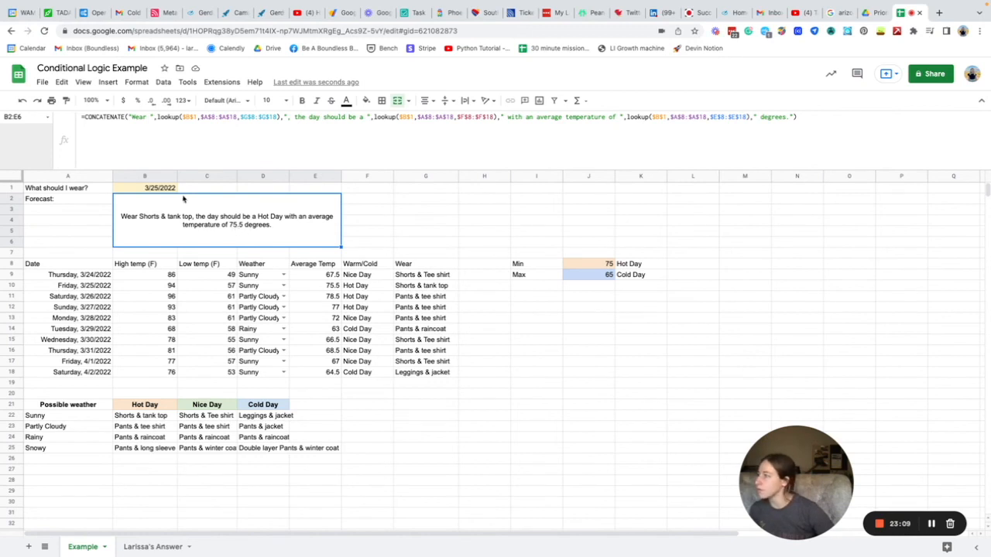
pyautogui.click(161, 192)
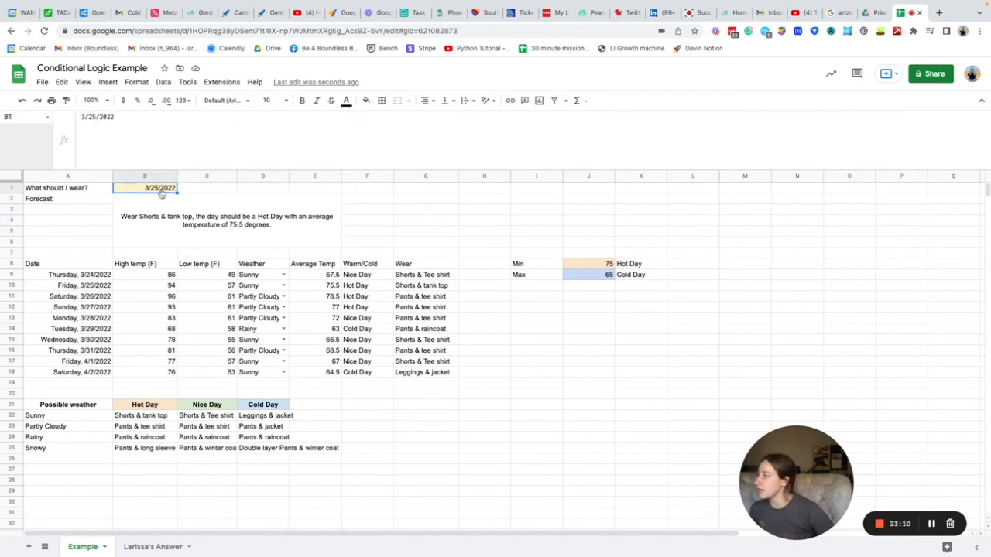
pyautogui.click(108, 286)
pyautogui.click(138, 277)
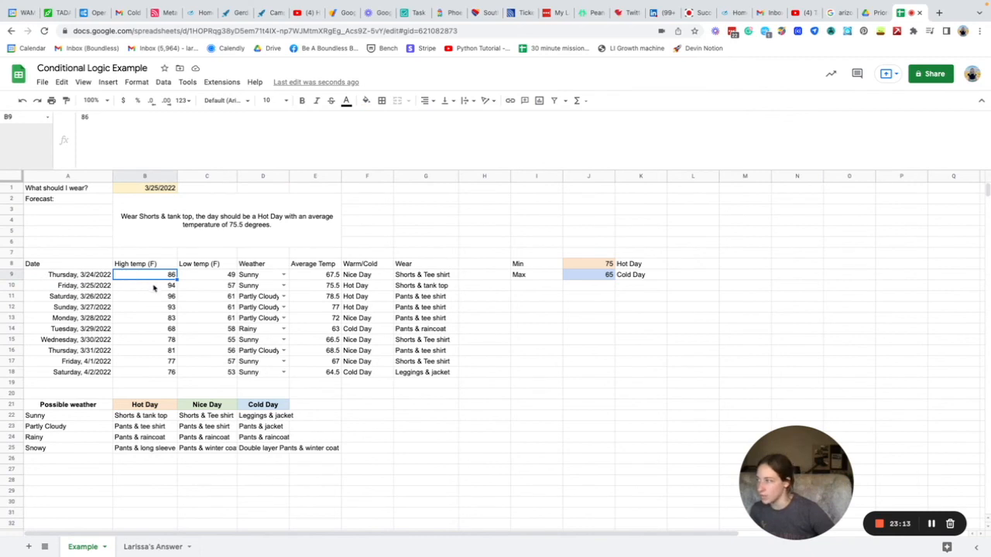
pyautogui.click(329, 286)
pyautogui.click(377, 287)
pyautogui.click(407, 285)
pyautogui.click(371, 289)
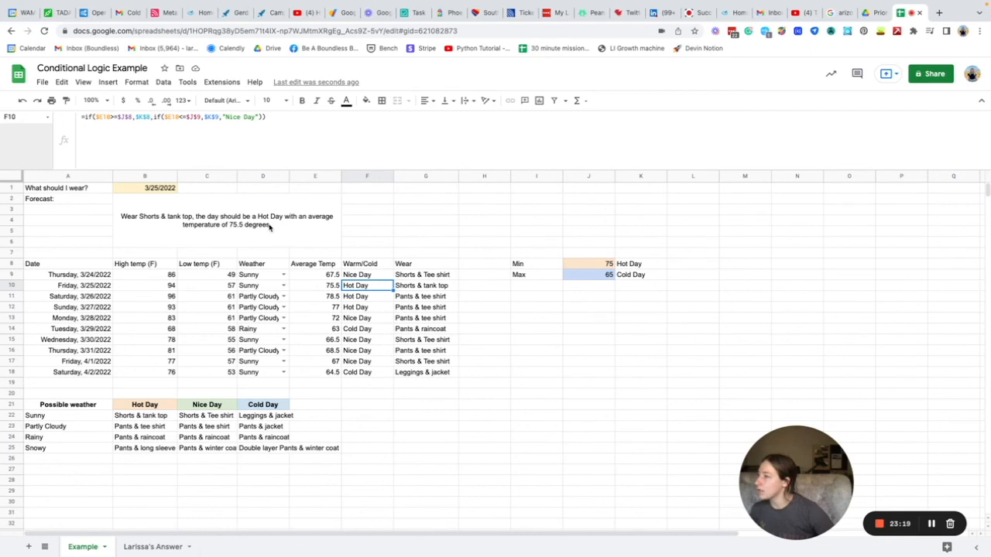
# Rewrite the threshold labels in lowercase, "hot day" in K8 and "cold day" in K9.
pyautogui.click(639, 266)
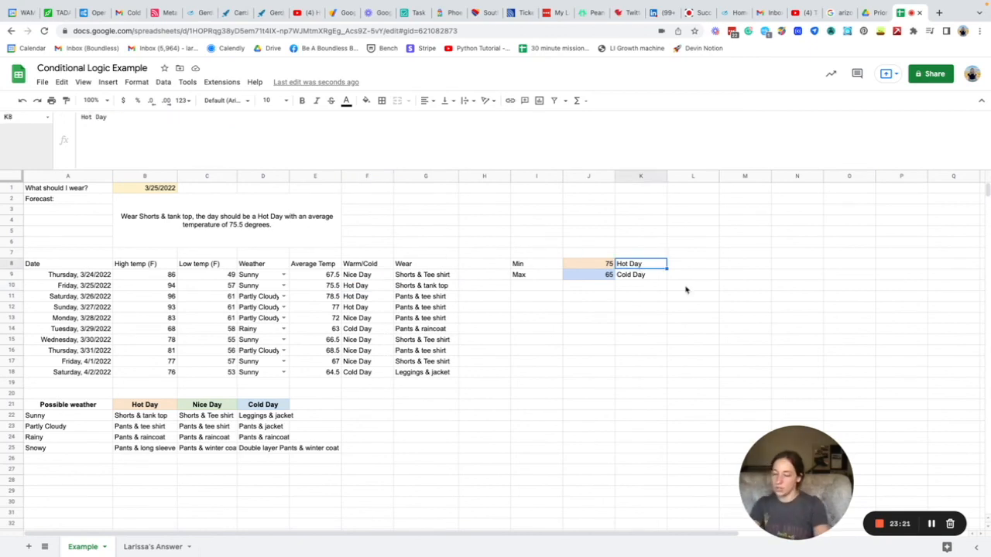
pyautogui.write('hot')
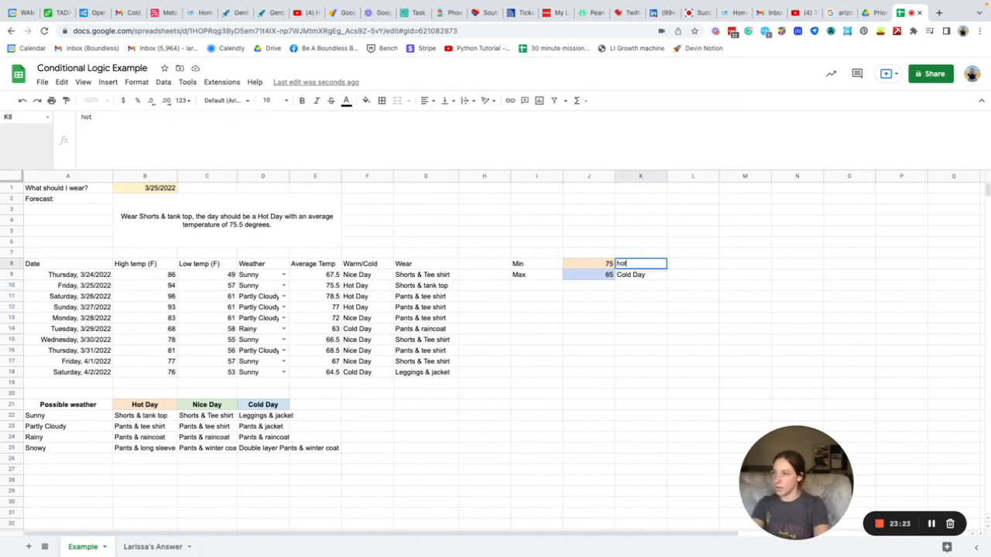
pyautogui.write('y')
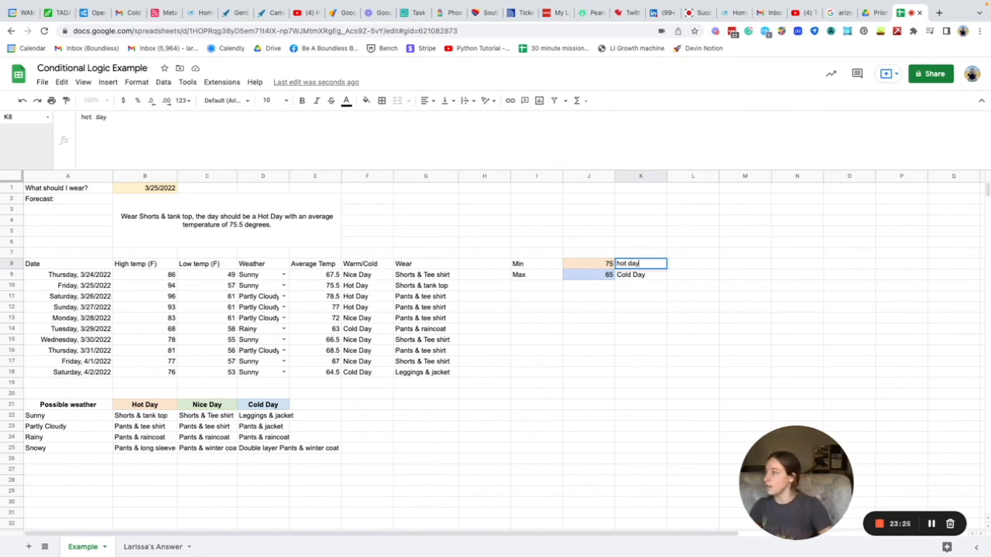
pyautogui.click(636, 308)
pyautogui.click(638, 277)
pyautogui.write('cold')
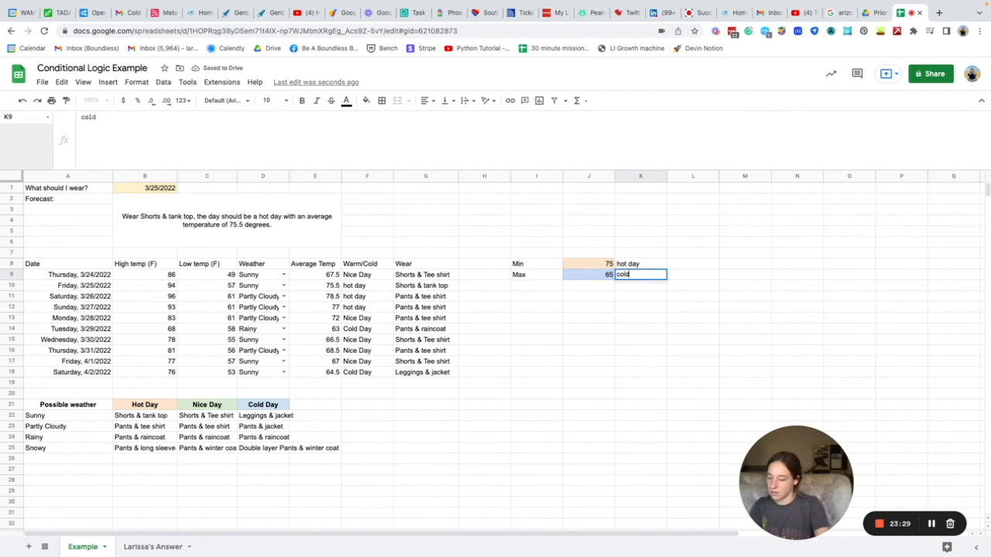
pyautogui.write('ddat')
pyautogui.press('BackSpace')
pyautogui.write('day')
pyautogui.click(644, 310)
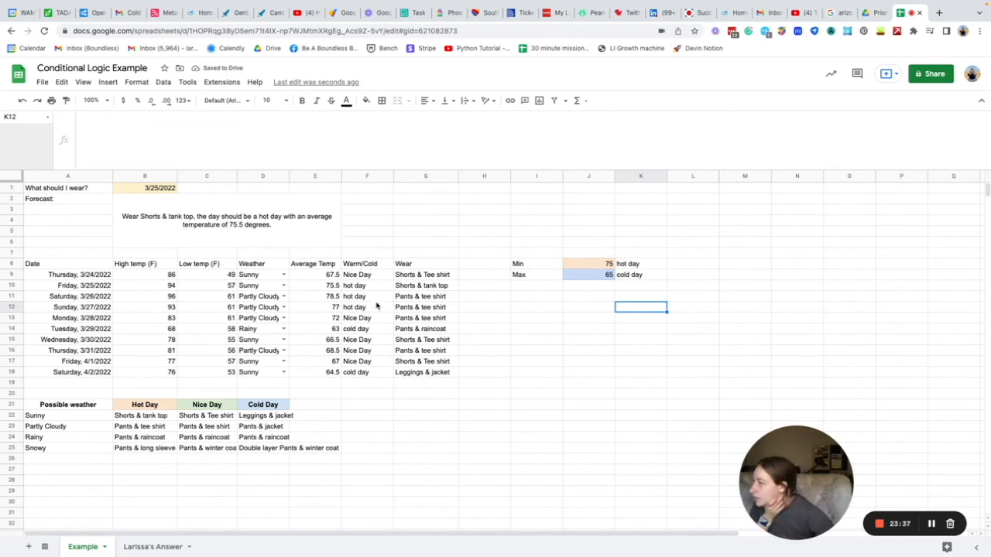
# Change the fallback text in the Warm/Cold IF formula in F9 to lowercase "nice day".
pyautogui.click(370, 276)
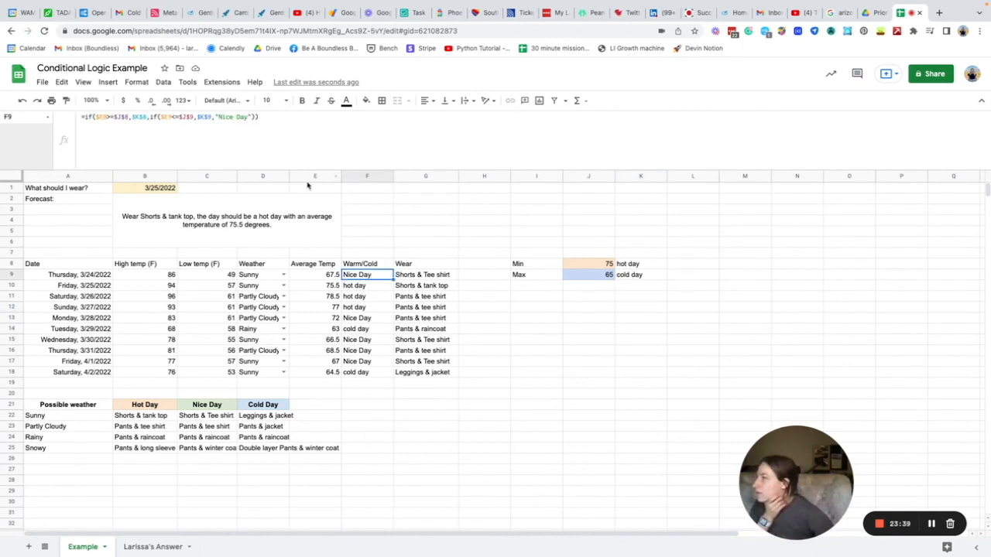
pyautogui.click(219, 116)
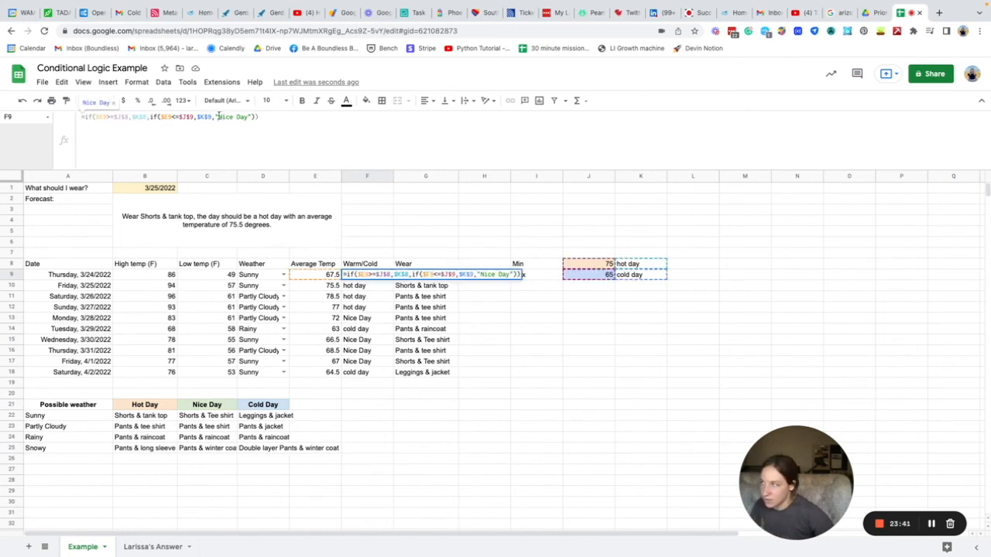
pyautogui.press('BackSpace')
pyautogui.write('n')
pyautogui.click(241, 116)
pyautogui.press('BackSpace')
pyautogui.write('d')
pyautogui.press('Return')
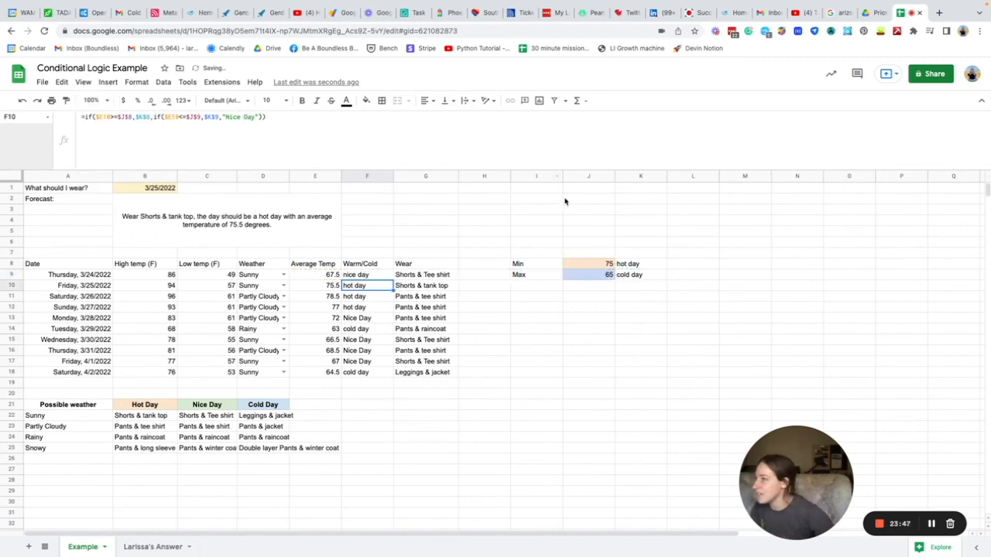
# Fill the updated Warm/Cold formula from F9 down through F18.
pyautogui.click(378, 275)
pyautogui.moveTo(394, 305); pyautogui.dragTo(395, 374)
pyautogui.click(544, 359)
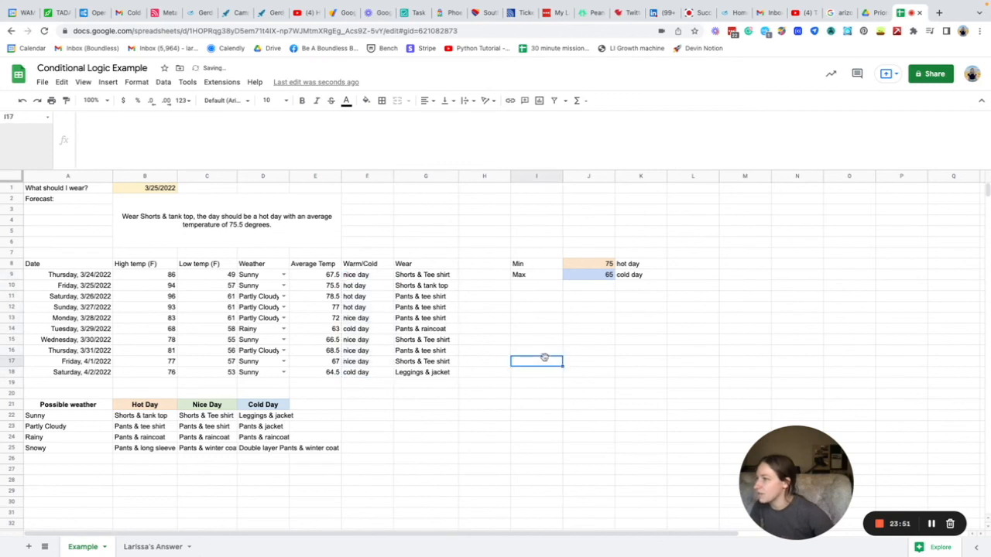